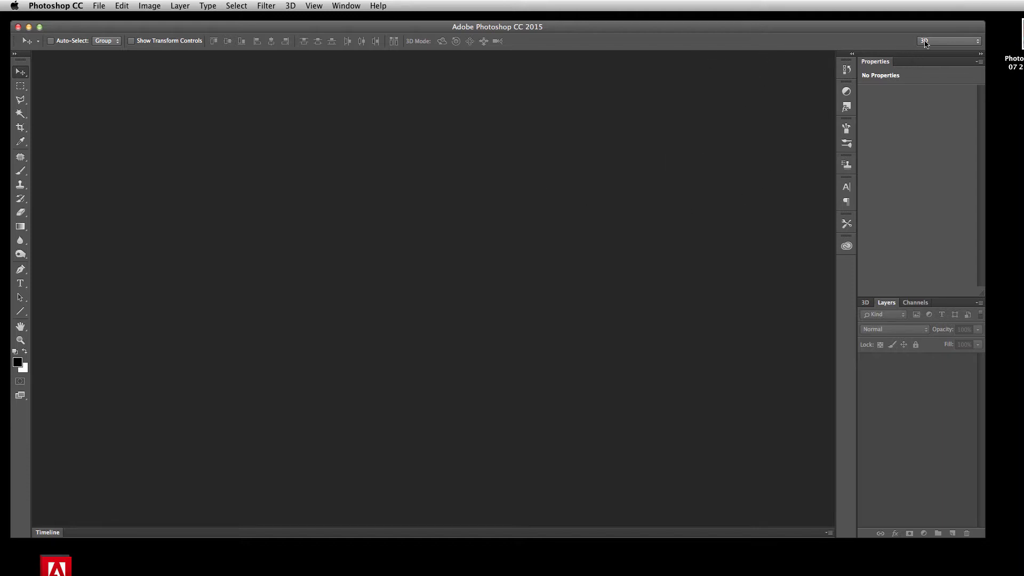
# - Switch to the Motion workspace and reduce the height of the Timeline area
pyautogui.click(954, 43)
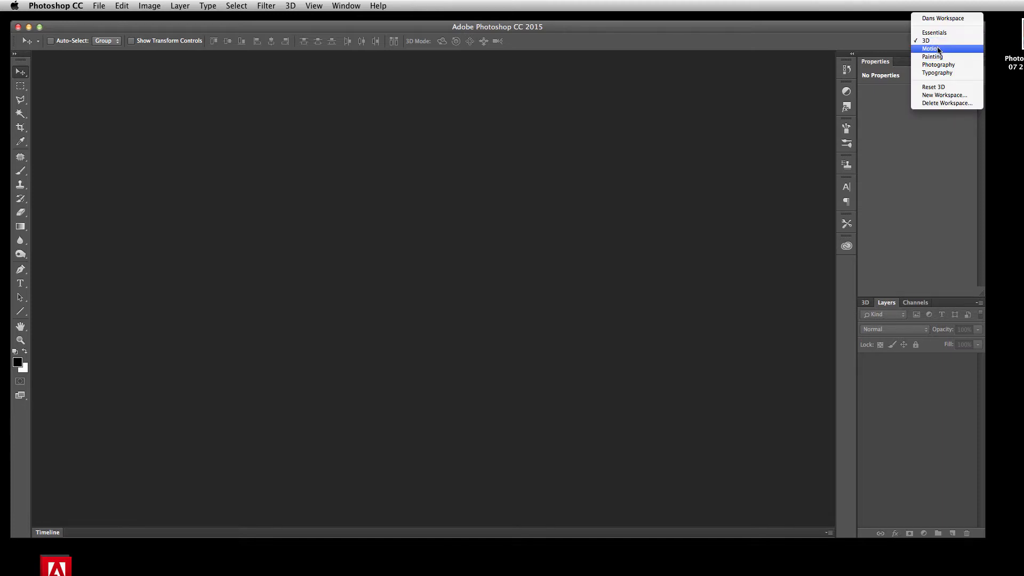
pyautogui.click(930, 48)
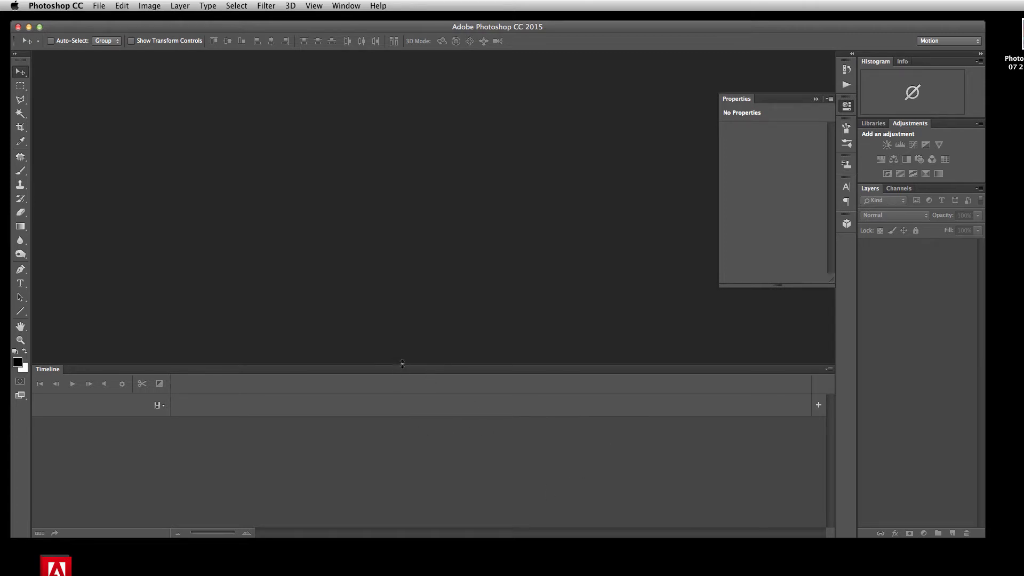
pyautogui.moveTo(402, 364); pyautogui.dragTo(384, 416)
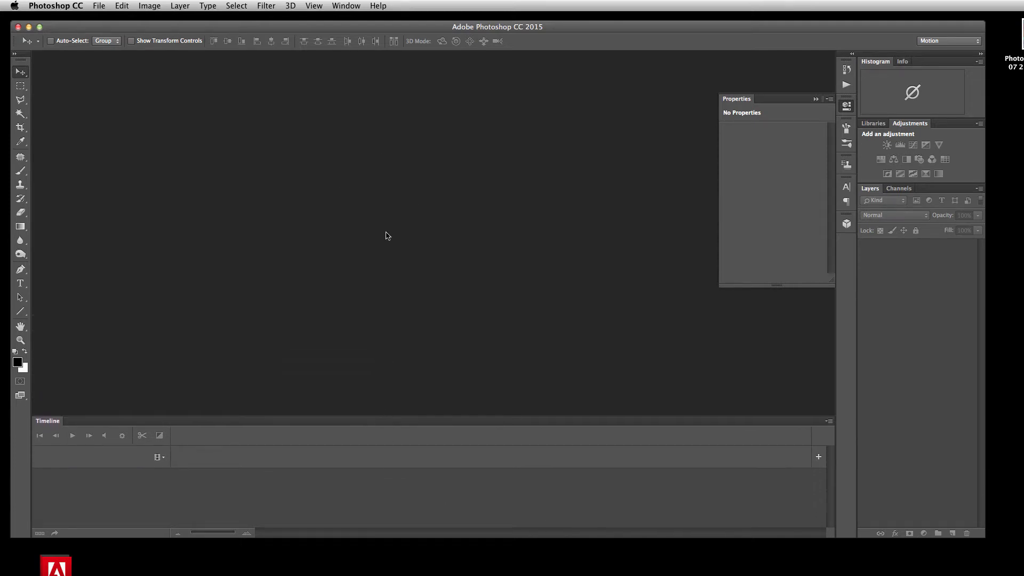
# - Switch to Finder to examine the Audio and Content subfolders of the desktop folder PhotoshopVideo, and return to Photoshop
pyautogui.doubleClick(582, 32)
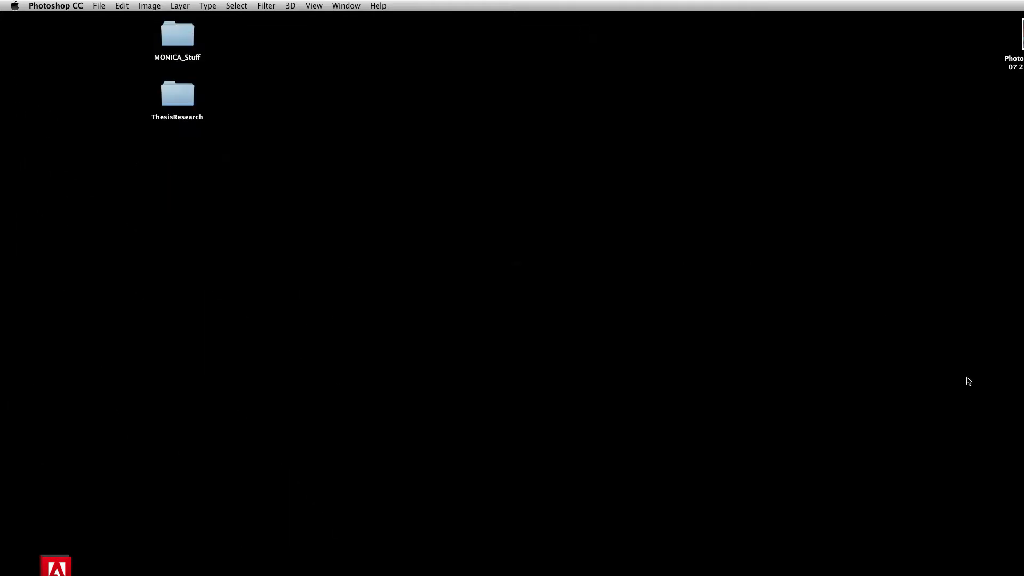
pyautogui.moveTo(1023, 408); pyautogui.dragTo(590, 239)
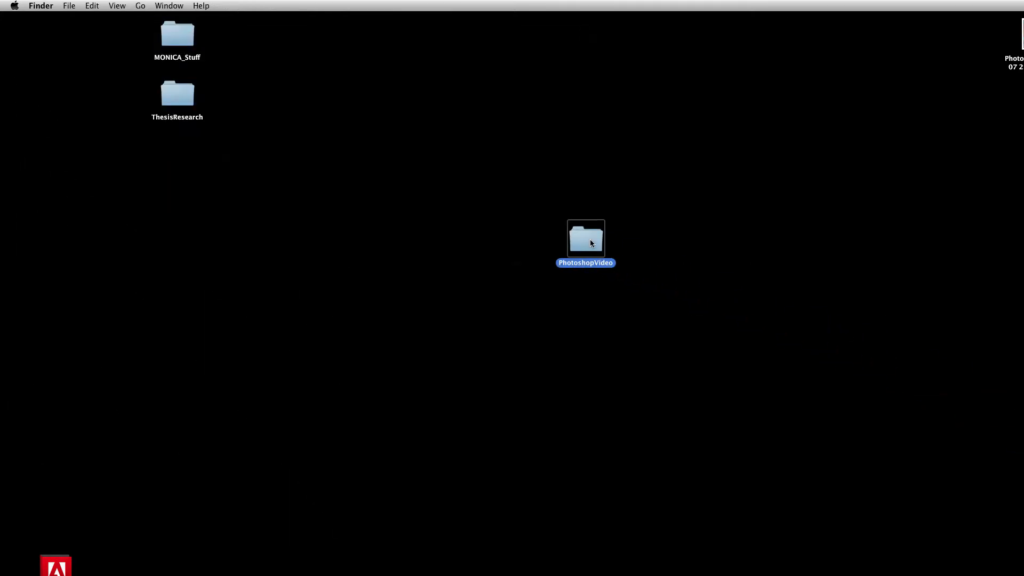
pyautogui.doubleClick(586, 246)
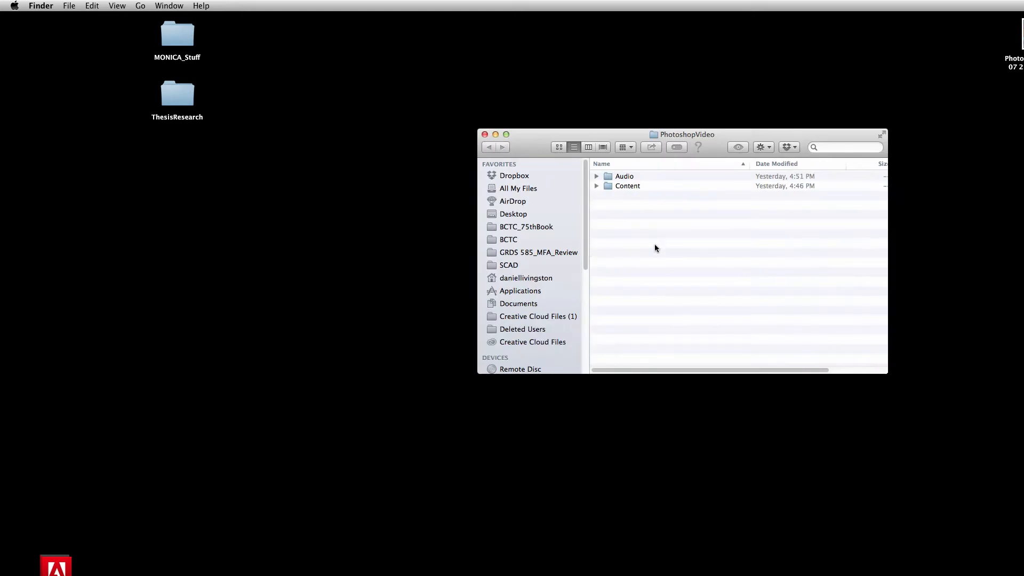
pyautogui.click(597, 185)
pyautogui.click(596, 185)
pyautogui.click(597, 177)
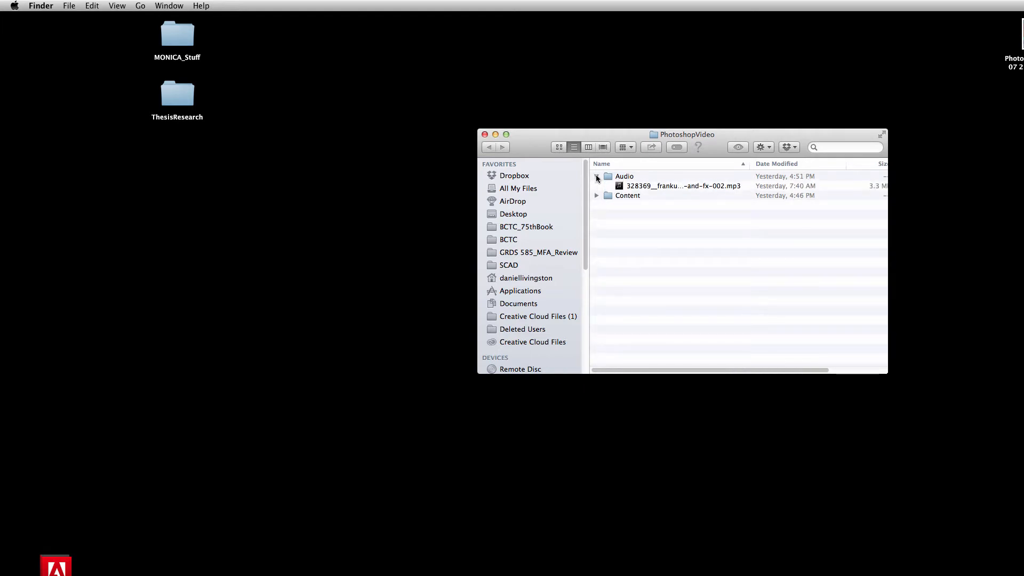
pyautogui.click(596, 176)
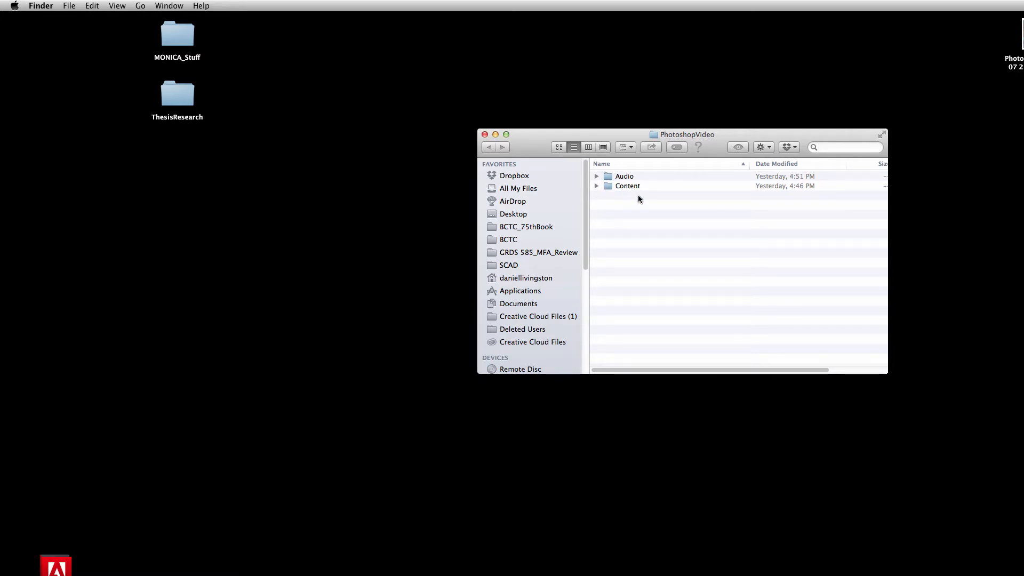
pyautogui.click(485, 135)
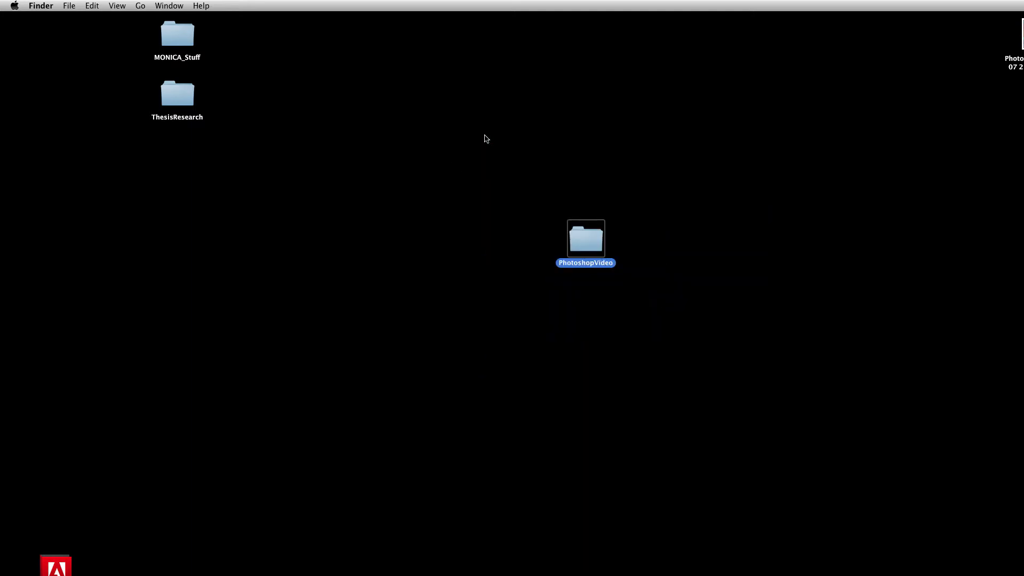
pyautogui.moveTo(582, 238); pyautogui.dragTo(1023, 427)
pyautogui.click(960, 575)
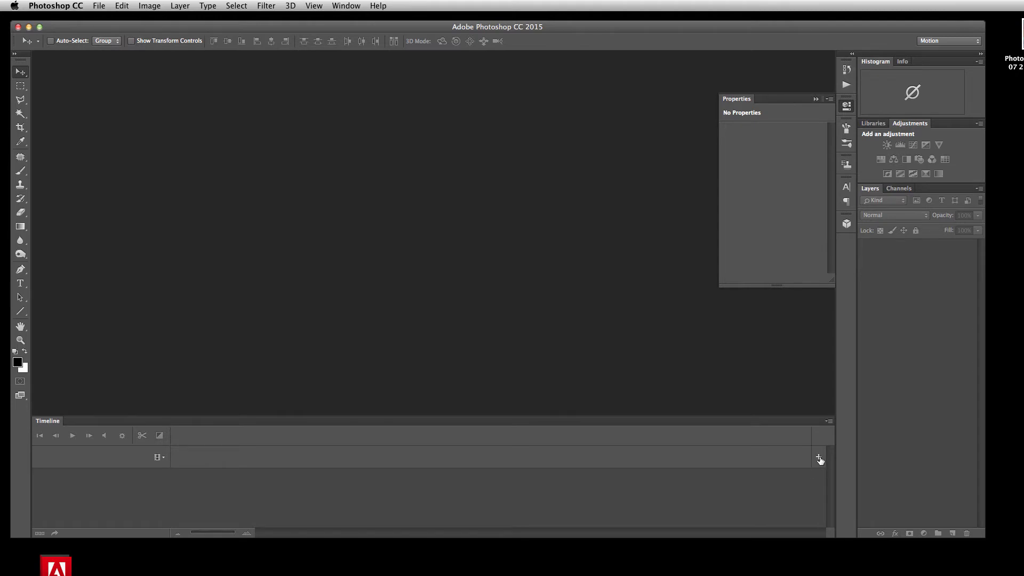
# - Add slow_motion_drop_hd_stock_video.mp4 from the Content folder as media on the timeline's video track
pyautogui.click(159, 458)
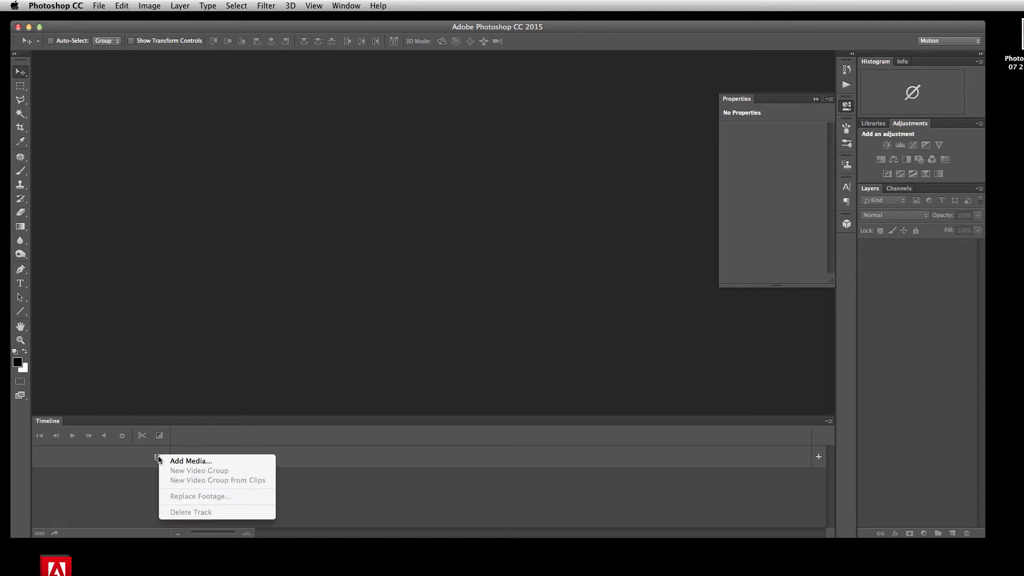
pyautogui.click(189, 462)
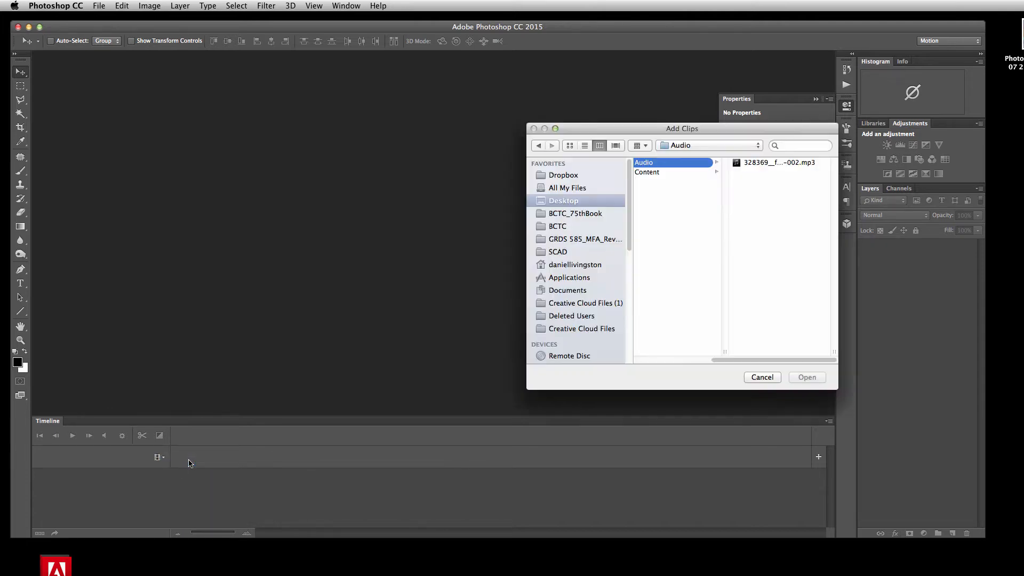
pyautogui.click(653, 174)
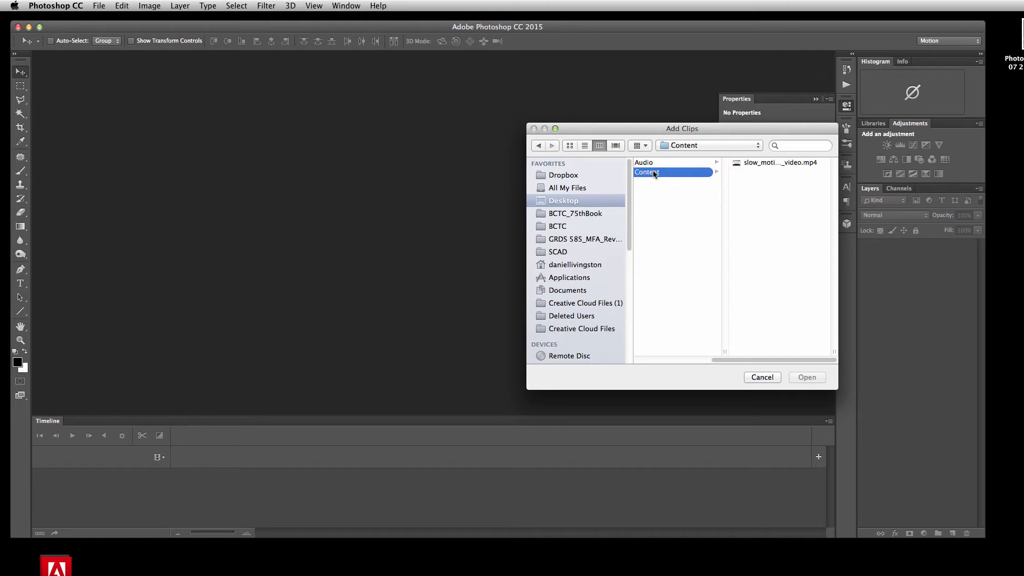
pyautogui.click(788, 163)
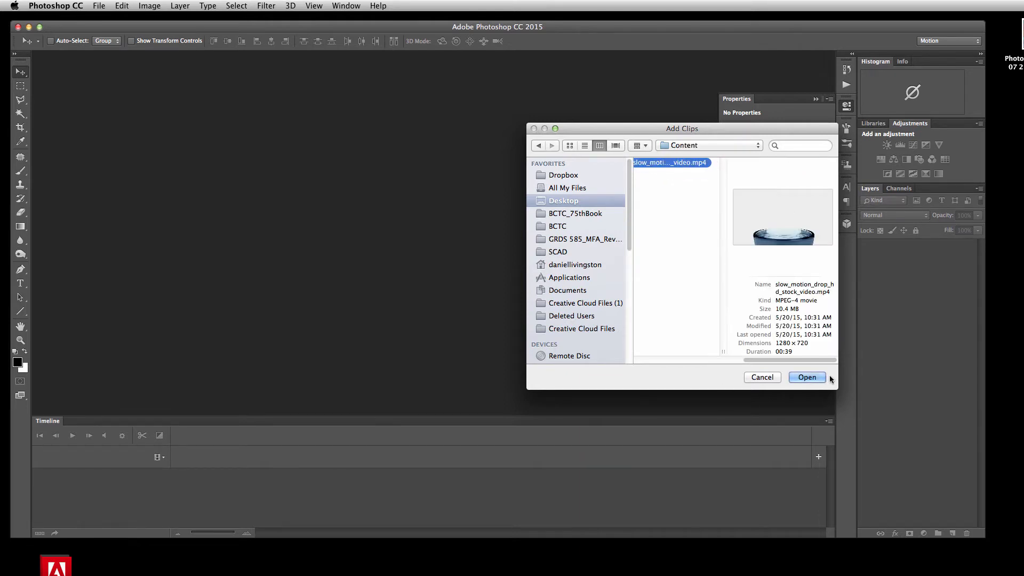
pyautogui.click(808, 378)
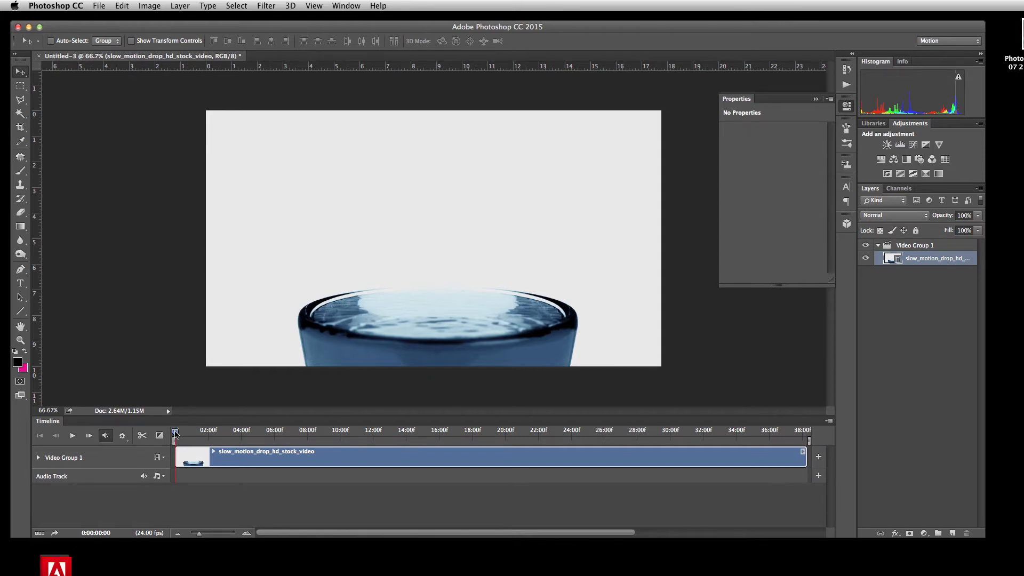
# - Play the water-drop clip from its beginning through to the closing credits
pyautogui.moveTo(175, 433); pyautogui.dragTo(152, 443)
pyautogui.click(176, 435)
pyautogui.click(175, 435)
pyautogui.click(73, 436)
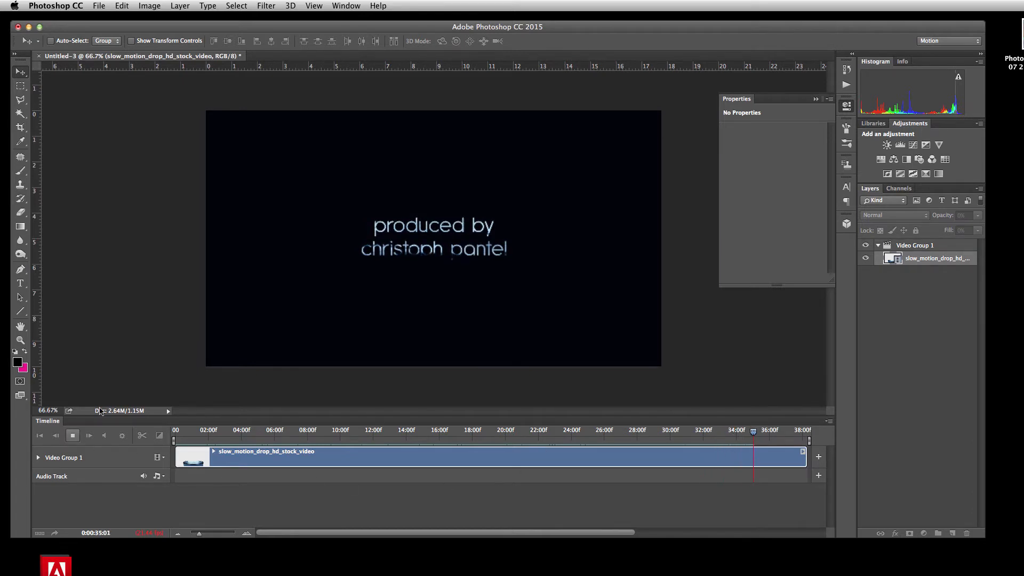
pyautogui.click(73, 441)
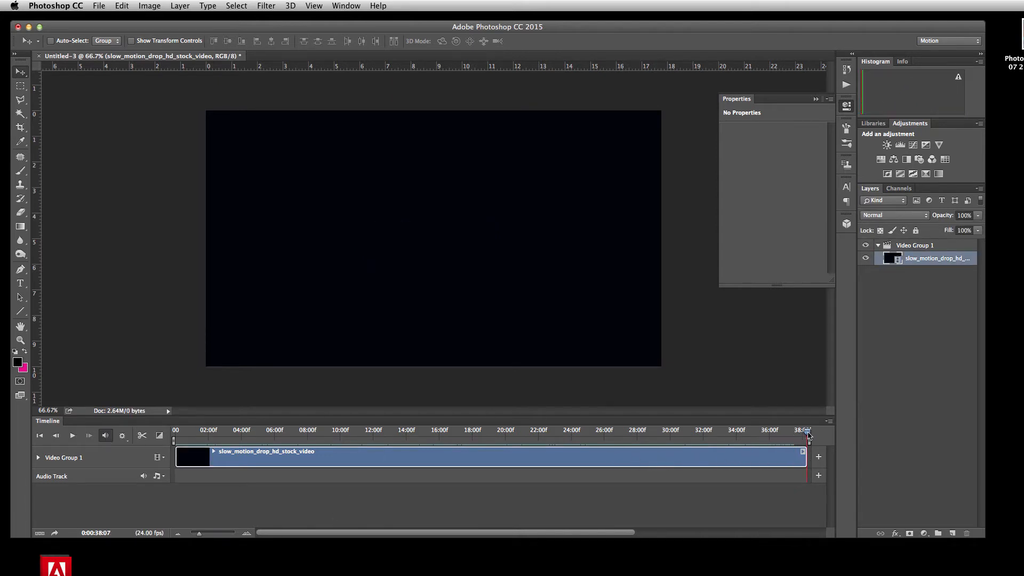
# - Split the video clip at 0:00:25:07, before the credits, and delete the section after the split
pyautogui.moveTo(808, 436); pyautogui.dragTo(591, 435)
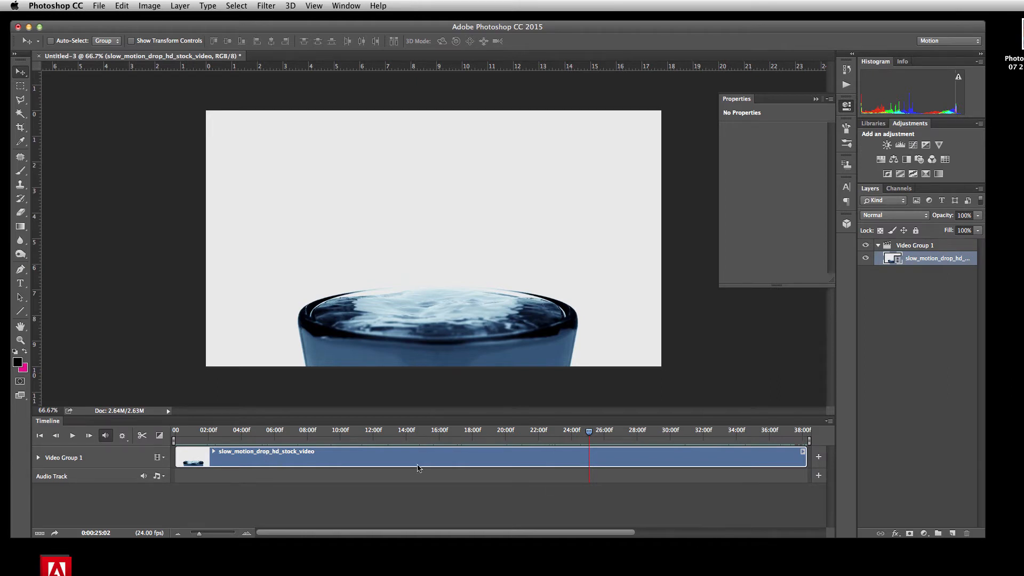
pyautogui.moveTo(588, 433); pyautogui.dragTo(592, 435)
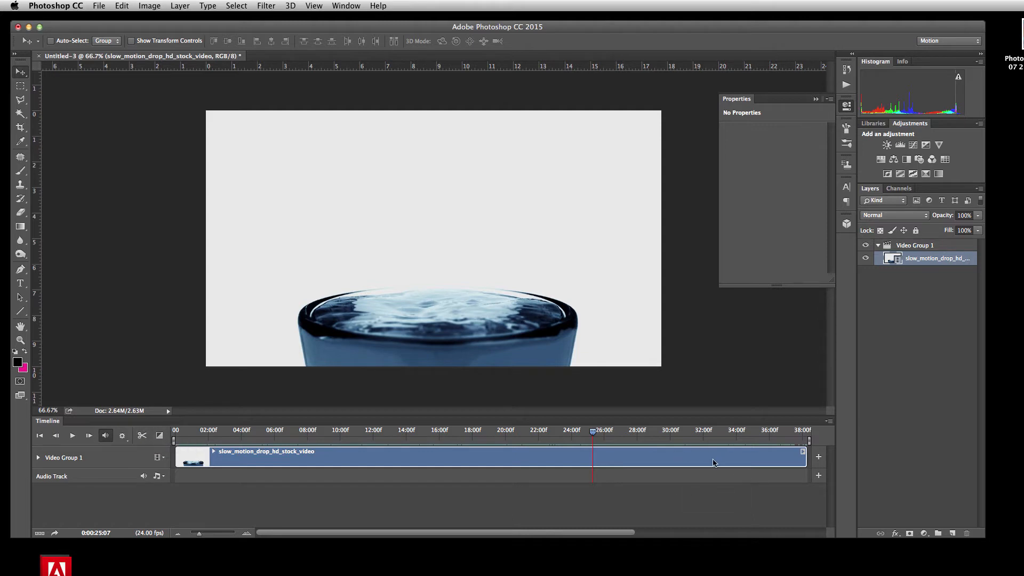
pyautogui.click(142, 435)
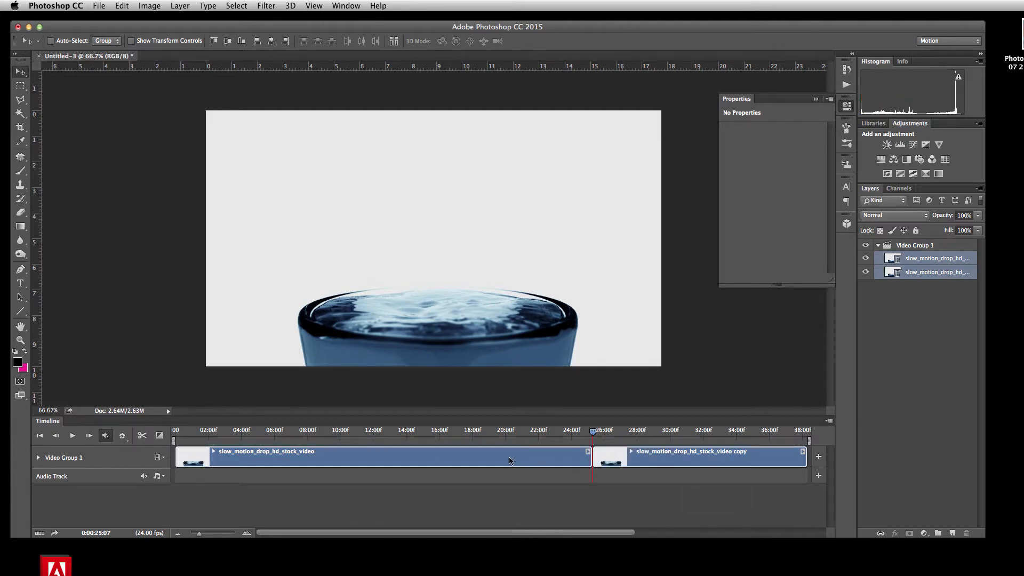
pyautogui.click(666, 464)
pyautogui.press('Delete')
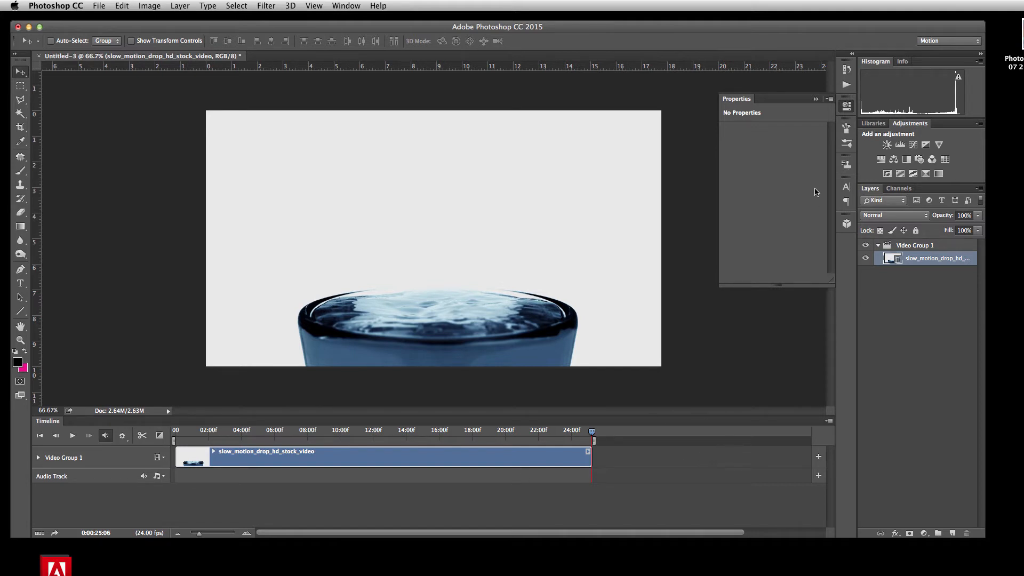
# - Revert the document to its Open history state, undoing the clip split and the layer deletion
pyautogui.click(847, 72)
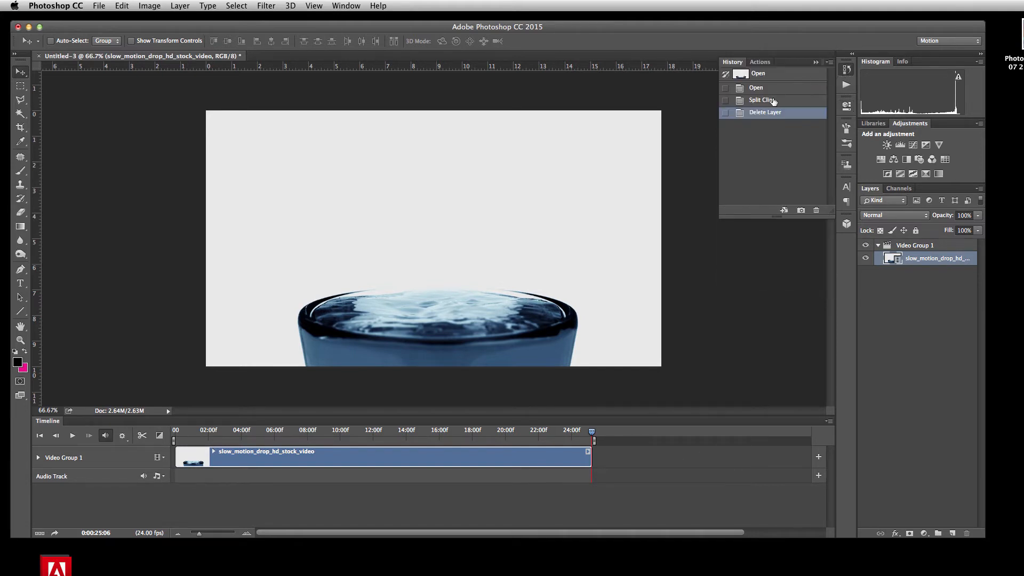
pyautogui.click(756, 90)
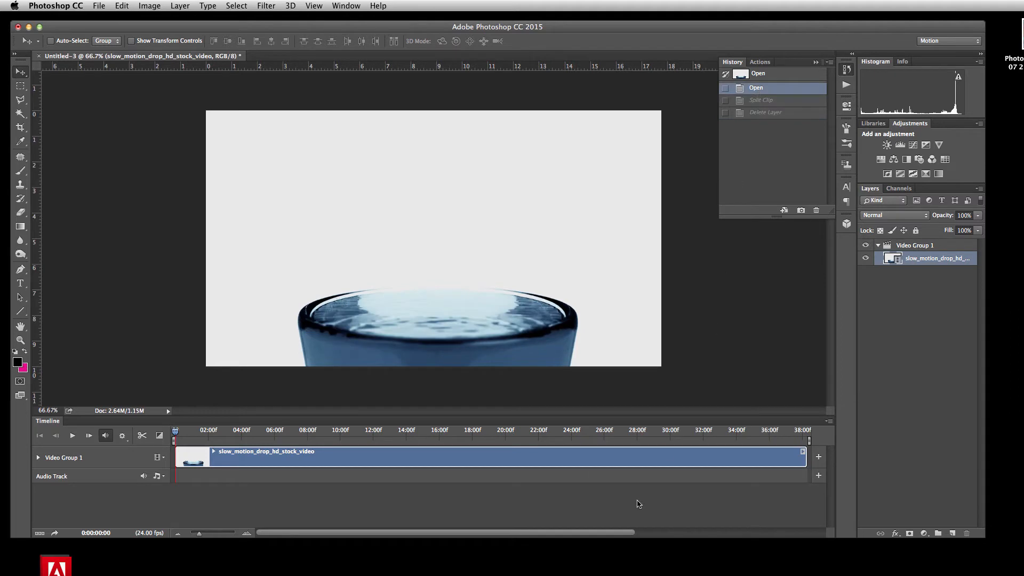
# - Trim the end of the video clip back to about 0:00:25:13, cutting off the closing credits
pyautogui.moveTo(175, 435); pyautogui.dragTo(598, 433)
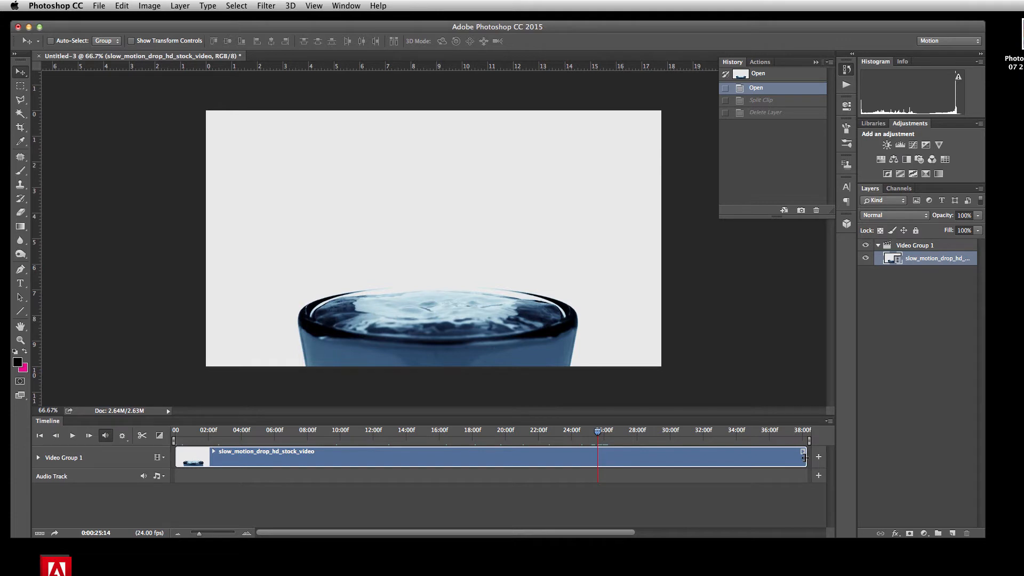
pyautogui.moveTo(804, 458); pyautogui.dragTo(591, 463)
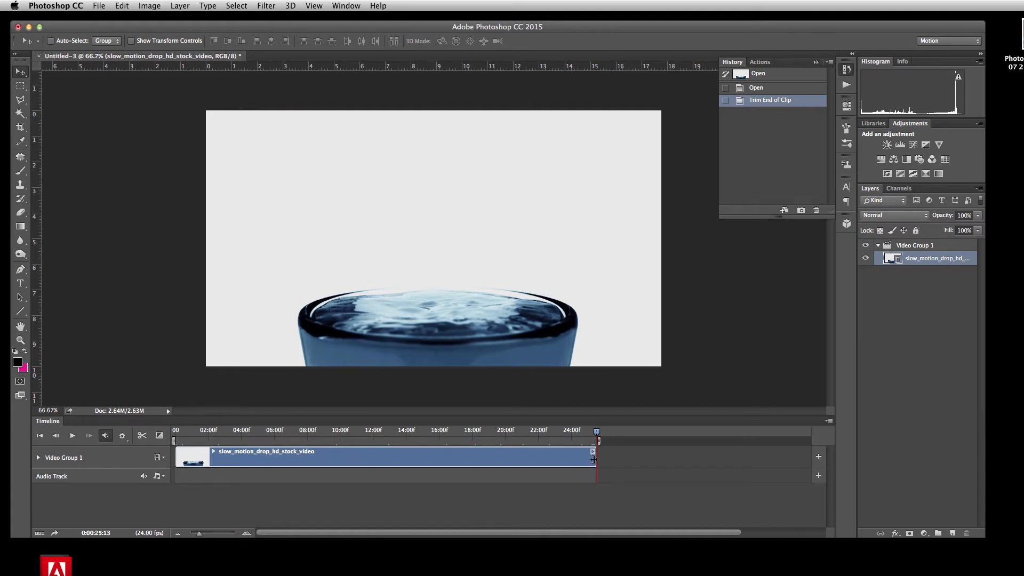
pyautogui.moveTo(594, 460)
pyautogui.mouseDown()
pyautogui.moveTo(678, 464)
pyautogui.moveTo(597, 465)
pyautogui.moveTo(600, 474)
pyautogui.mouseUp()
# - Examine the clip's duration and speed settings and the animatable properties of Video Group 1
pyautogui.click(593, 453)
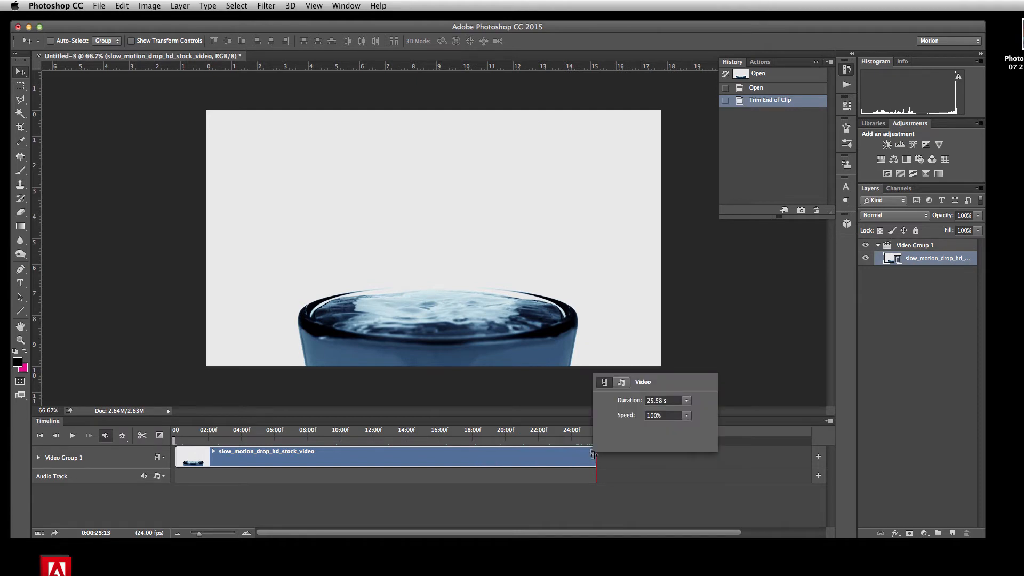
pyautogui.click(586, 457)
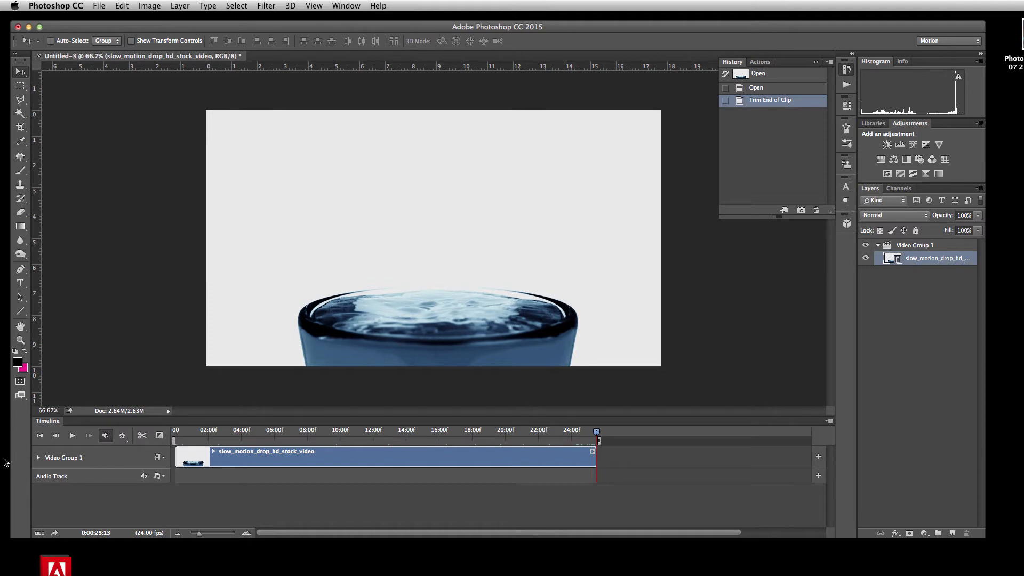
pyautogui.click(38, 459)
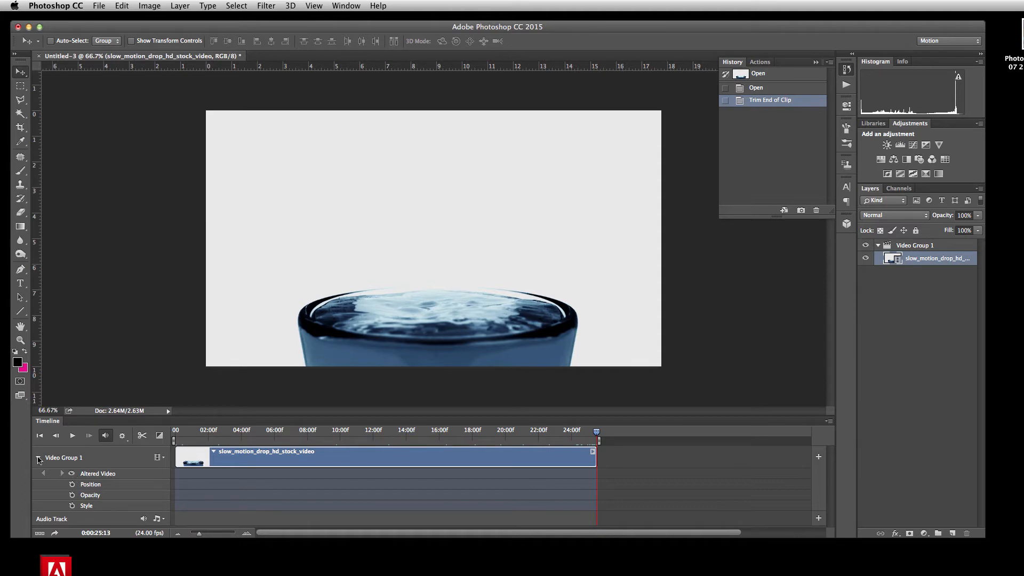
pyautogui.click(38, 458)
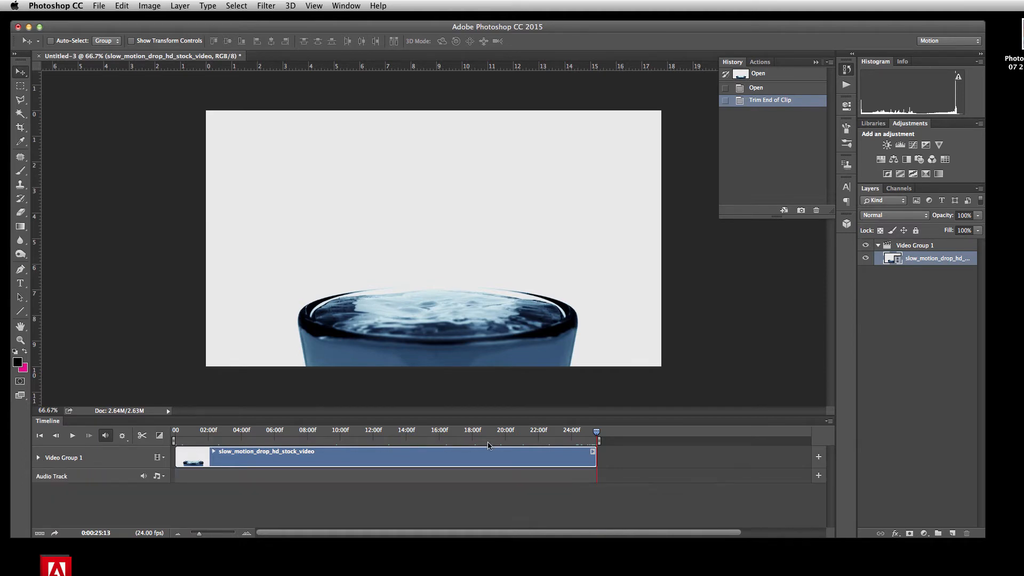
# - Mute the audio of the video clip in its clip audio settings
pyautogui.rightClick(593, 454)
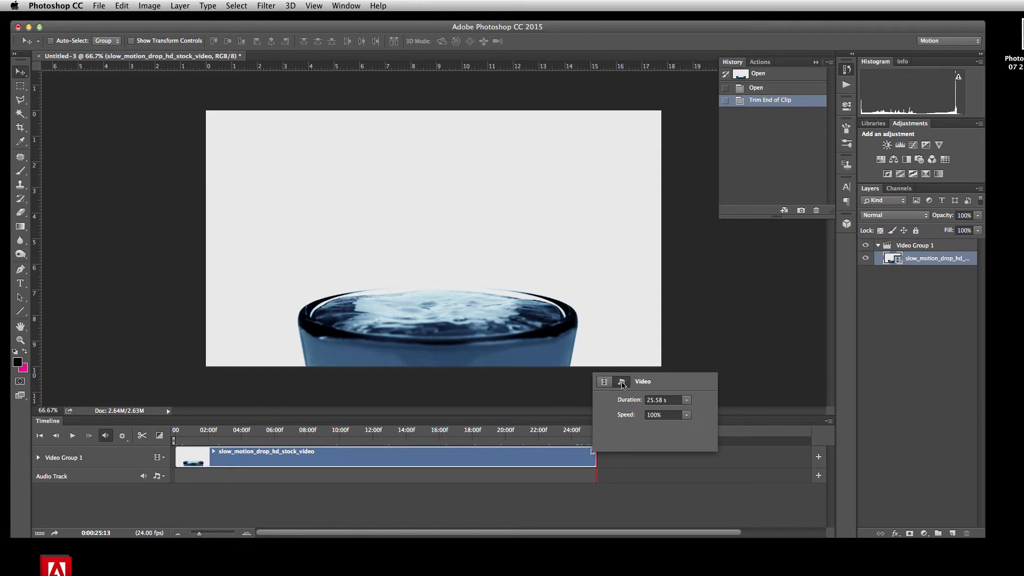
pyautogui.click(622, 382)
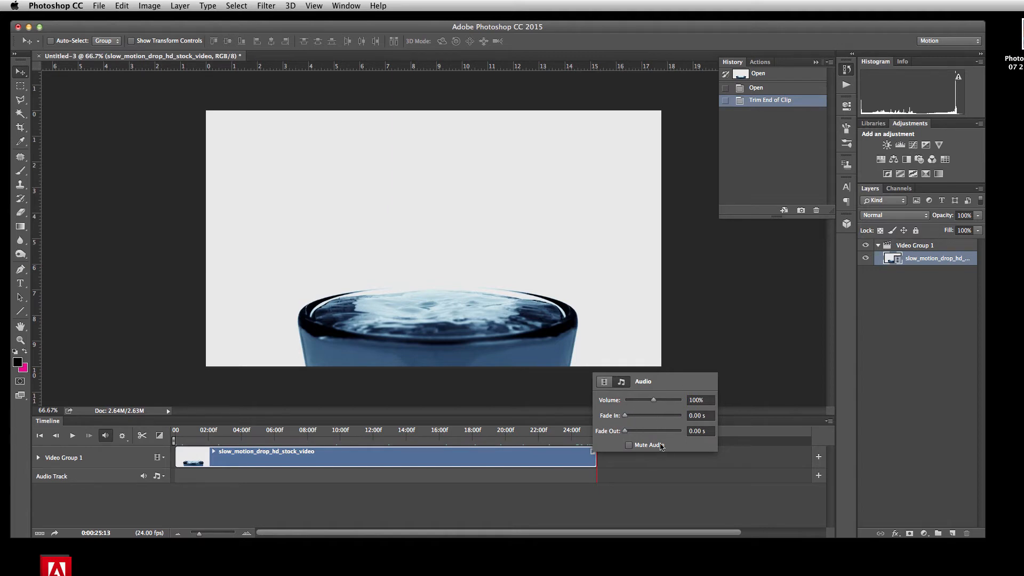
pyautogui.click(630, 446)
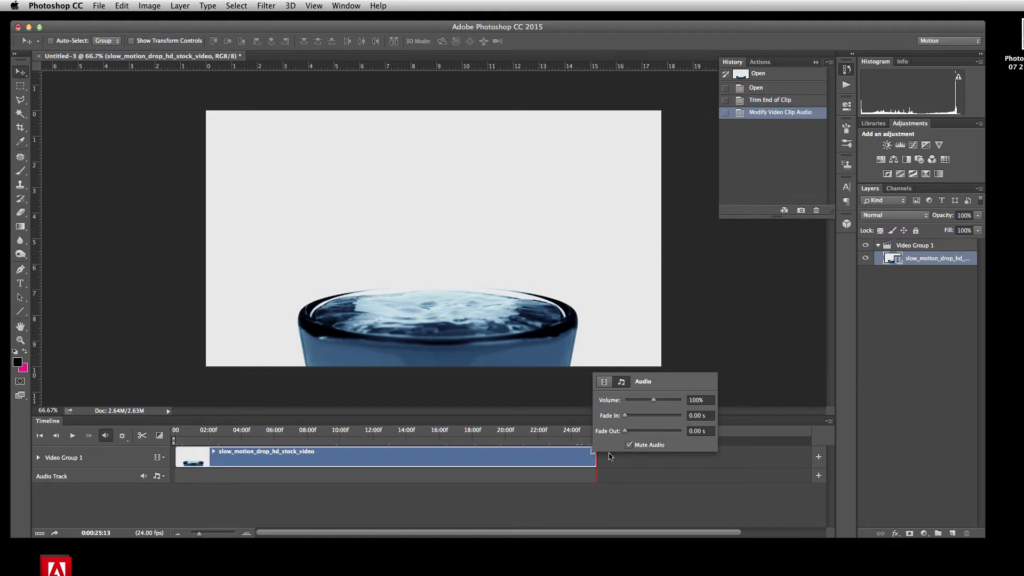
pyautogui.click(561, 458)
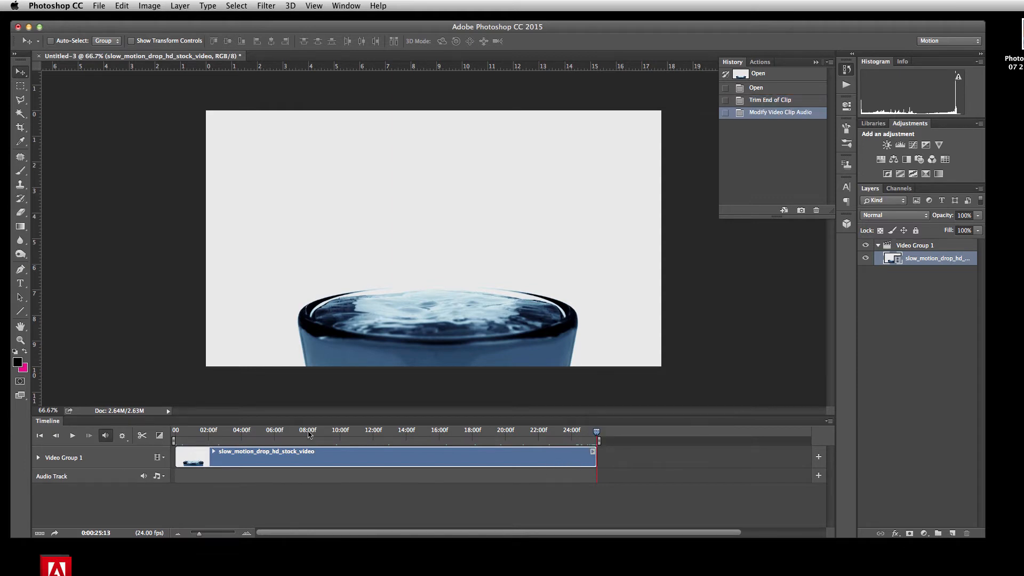
# - Play the video clip from about 0:00:09:14 for a moment to check that its audio is muted
pyautogui.click(334, 443)
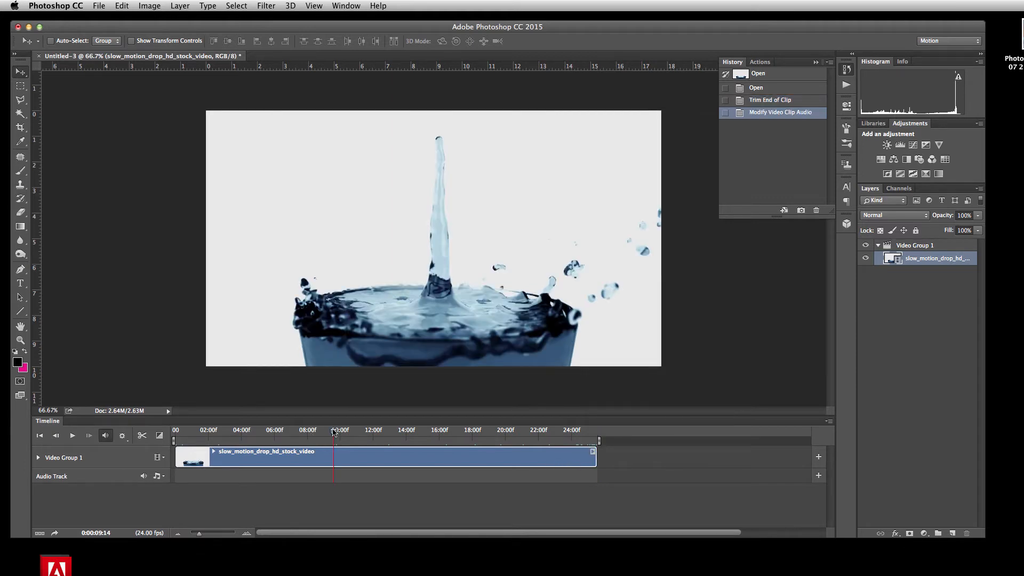
pyautogui.click(73, 437)
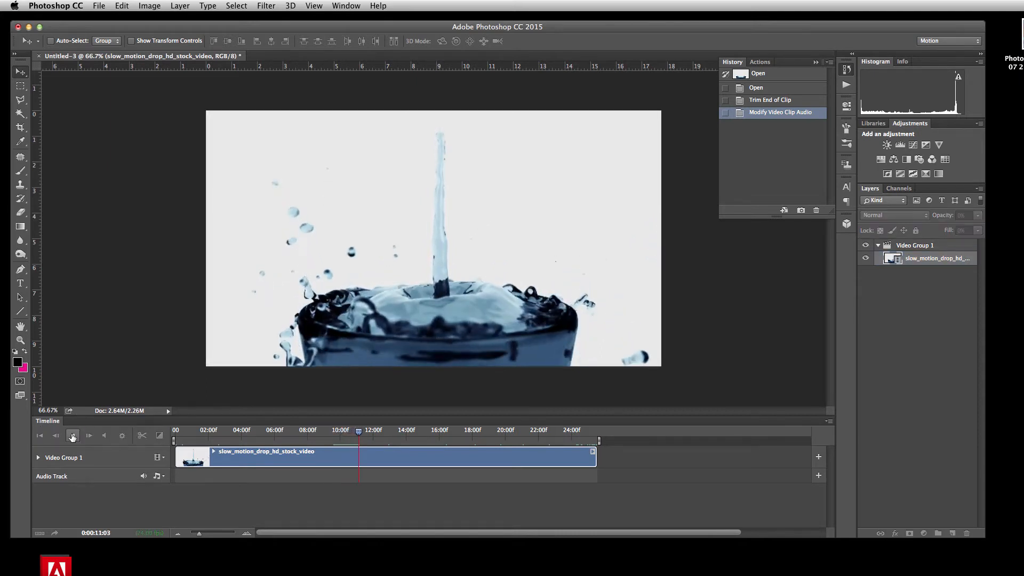
pyautogui.click(73, 437)
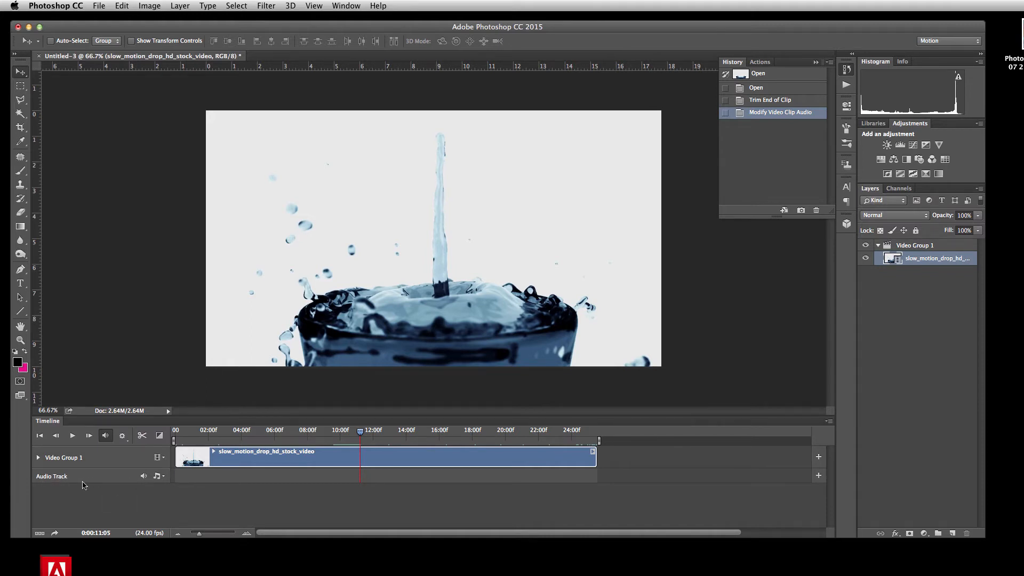
# - Add the cinematic-guitar-loop-and-fx-002 MP3 file from the Audio folder to the timeline's audio track
pyautogui.click(157, 477)
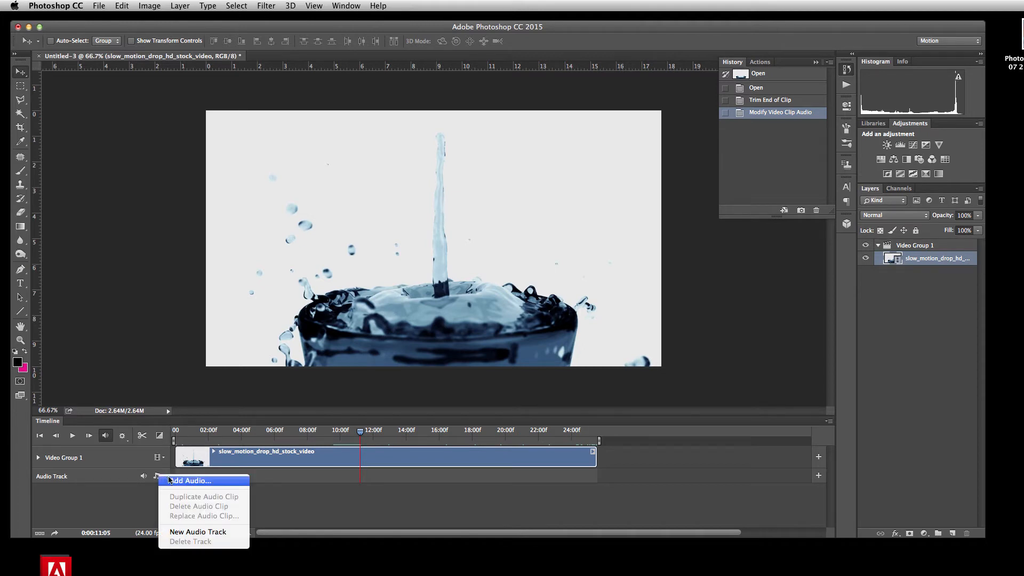
pyautogui.click(191, 481)
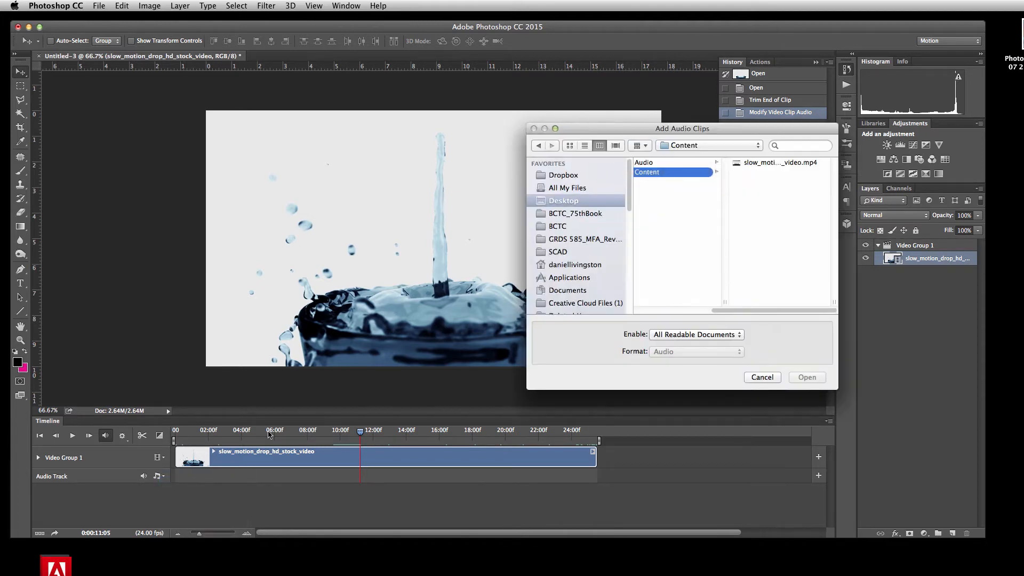
pyautogui.click(645, 164)
pyautogui.click(799, 161)
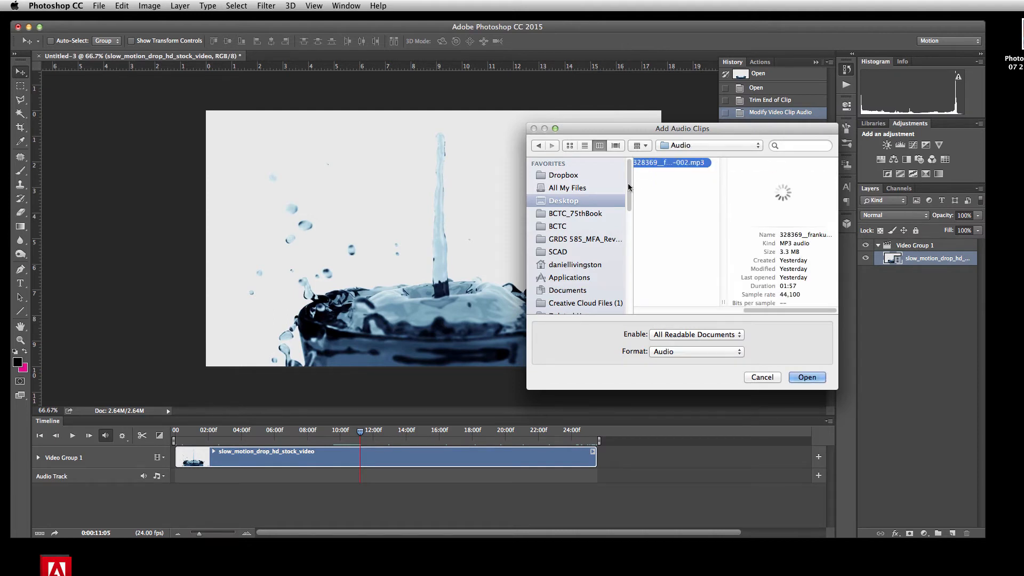
pyautogui.click(806, 377)
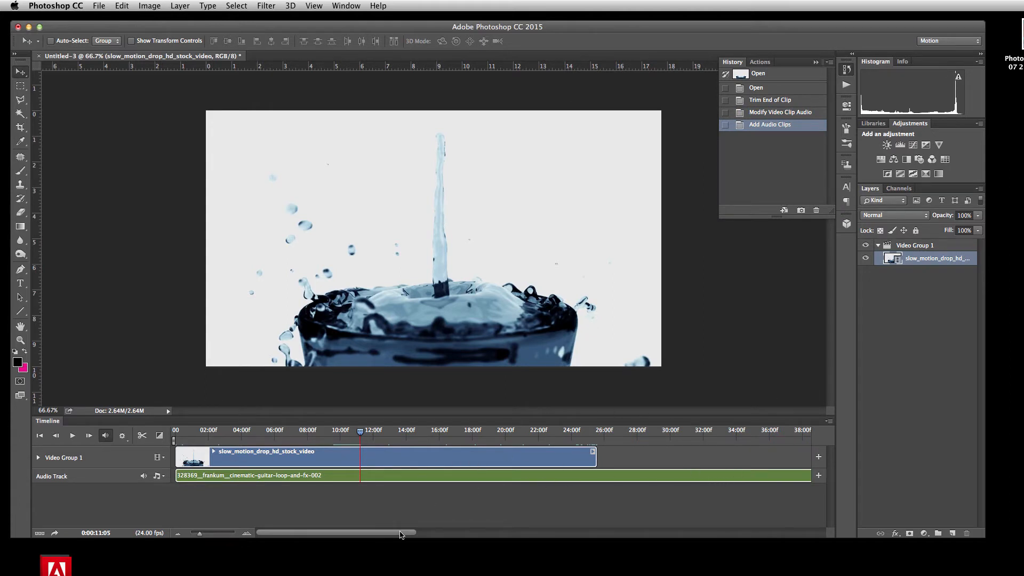
# - Split the audio clip at the video's end (0:00:25:13) and delete the excess, playing the timeline from the start as a check
pyautogui.moveTo(401, 535); pyautogui.dragTo(411, 554)
pyautogui.moveTo(360, 437); pyautogui.dragTo(598, 437)
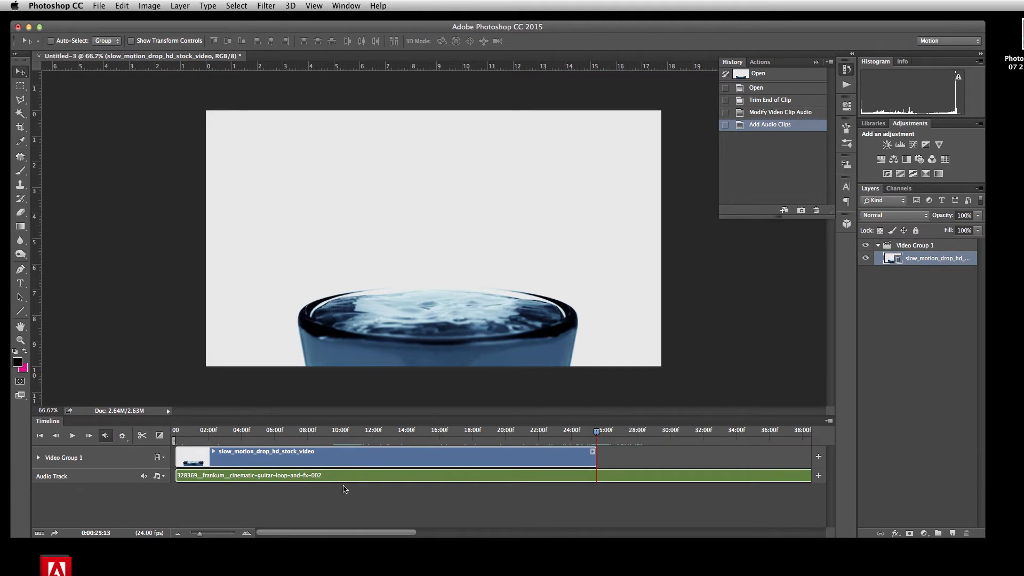
pyautogui.click(323, 477)
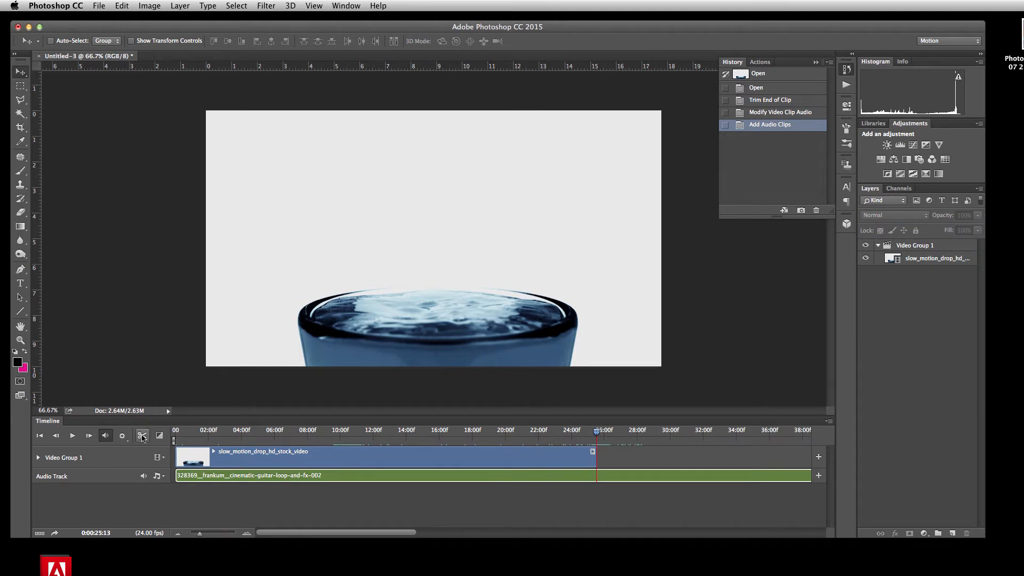
pyautogui.click(143, 436)
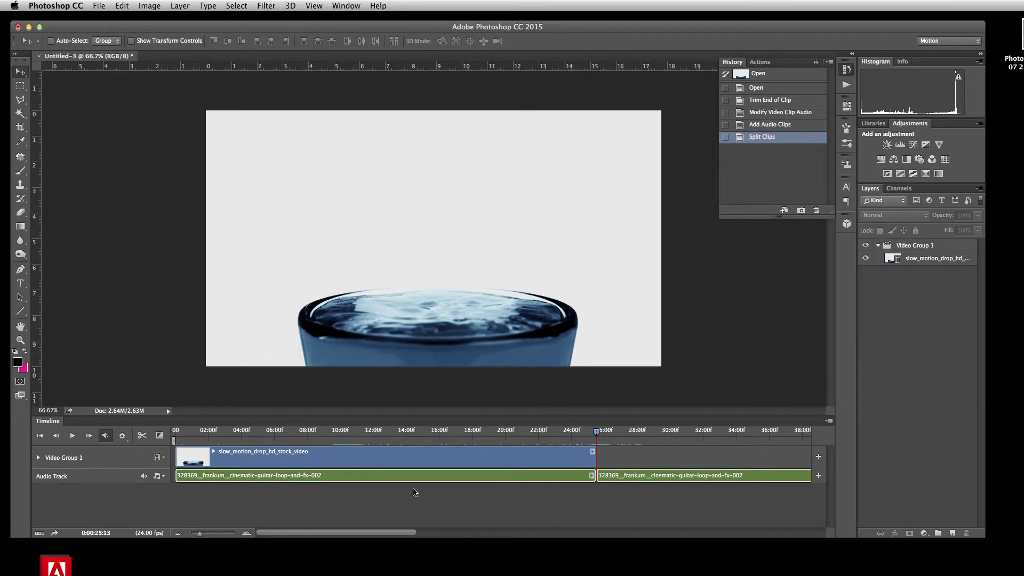
pyautogui.click(693, 478)
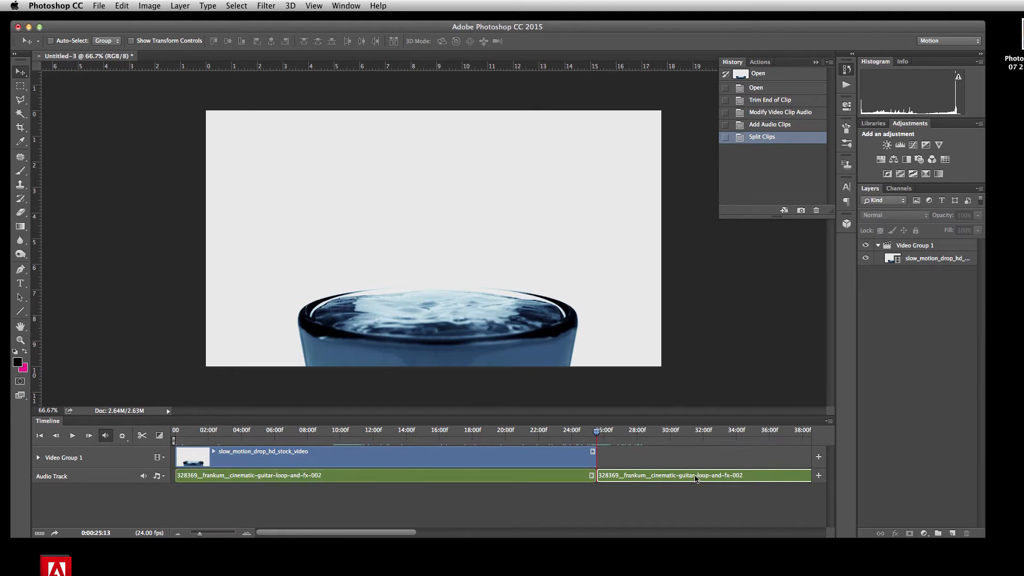
pyautogui.press('Delete')
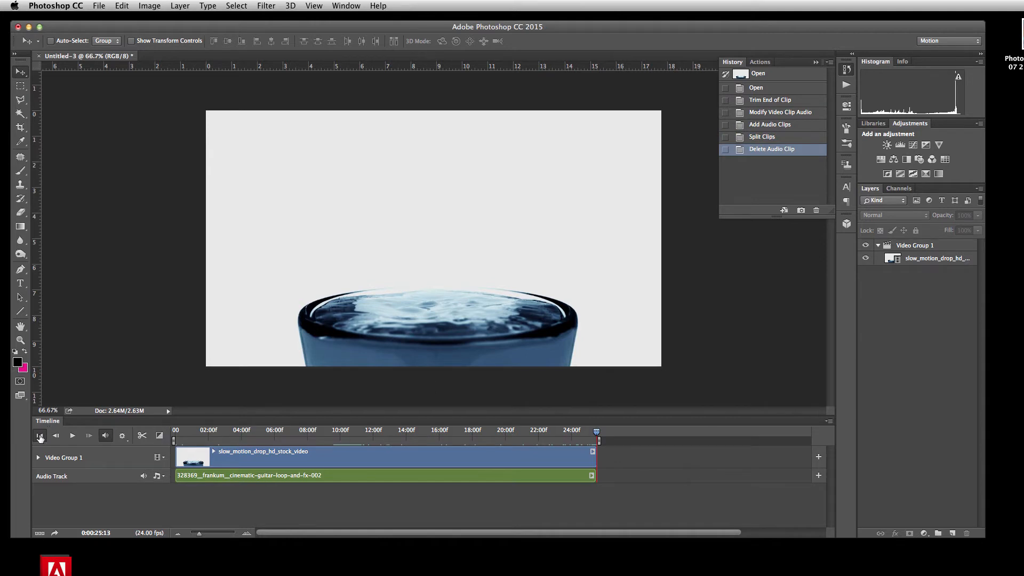
pyautogui.click(40, 435)
pyautogui.click(69, 437)
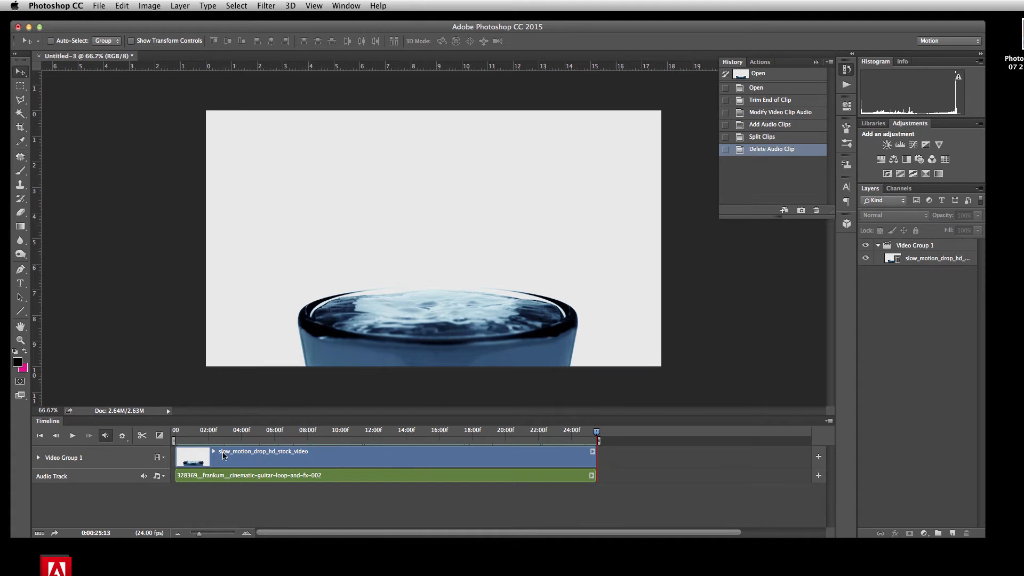
# - Add a Fade With White transition with a duration of 3.57 s to the start of the video clip
pyautogui.click(280, 468)
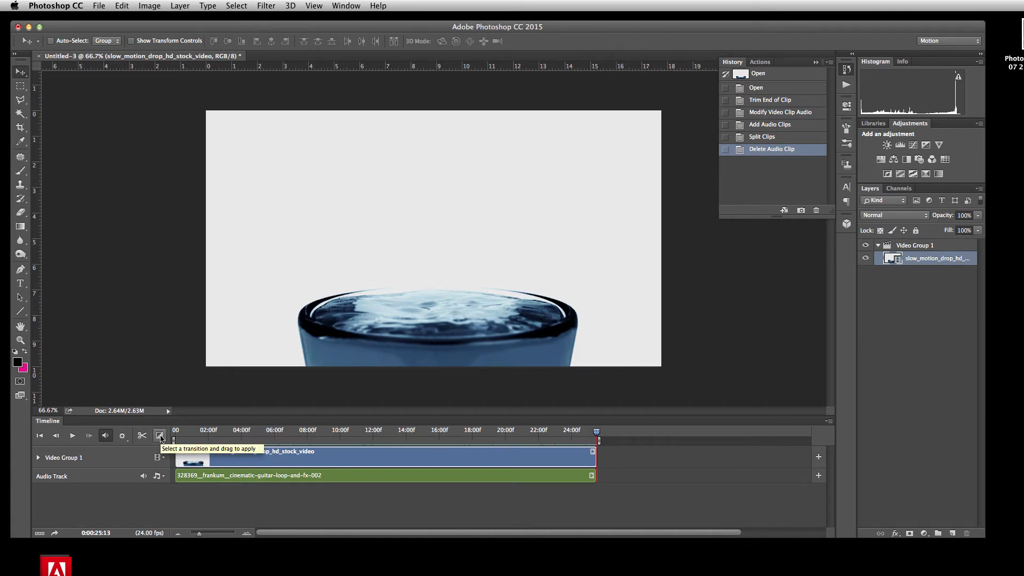
pyautogui.click(160, 437)
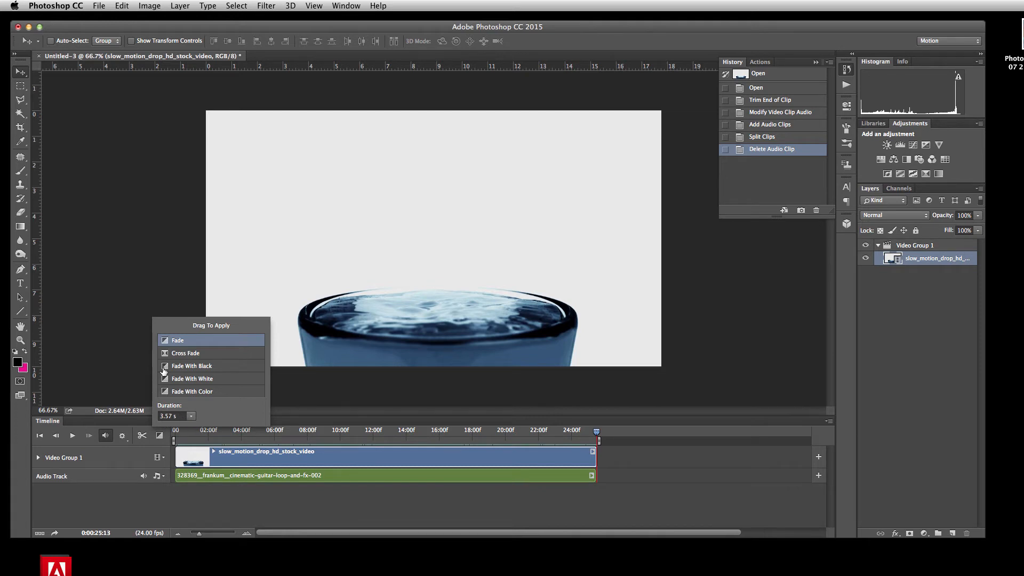
pyautogui.click(192, 416)
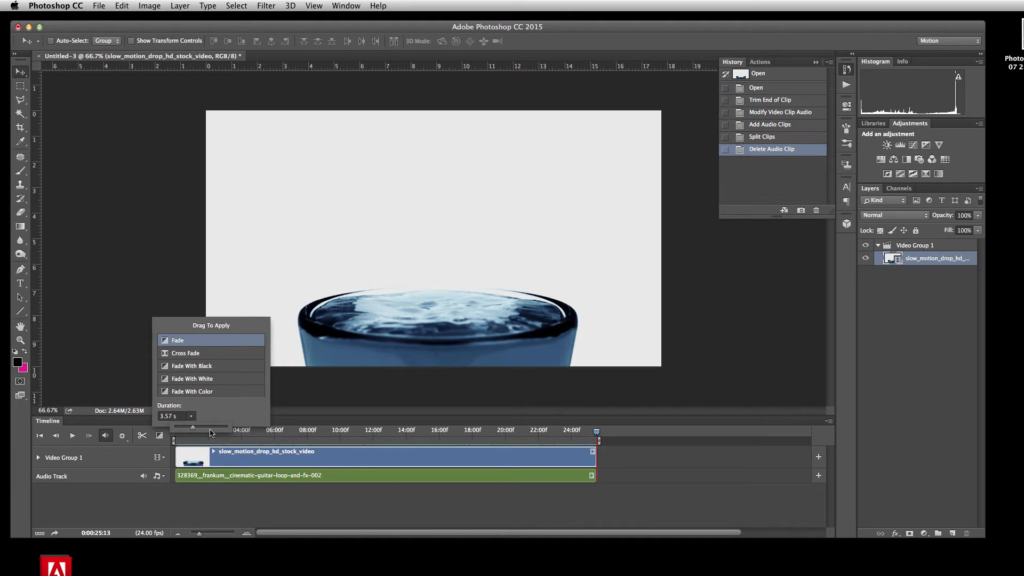
pyautogui.click(212, 416)
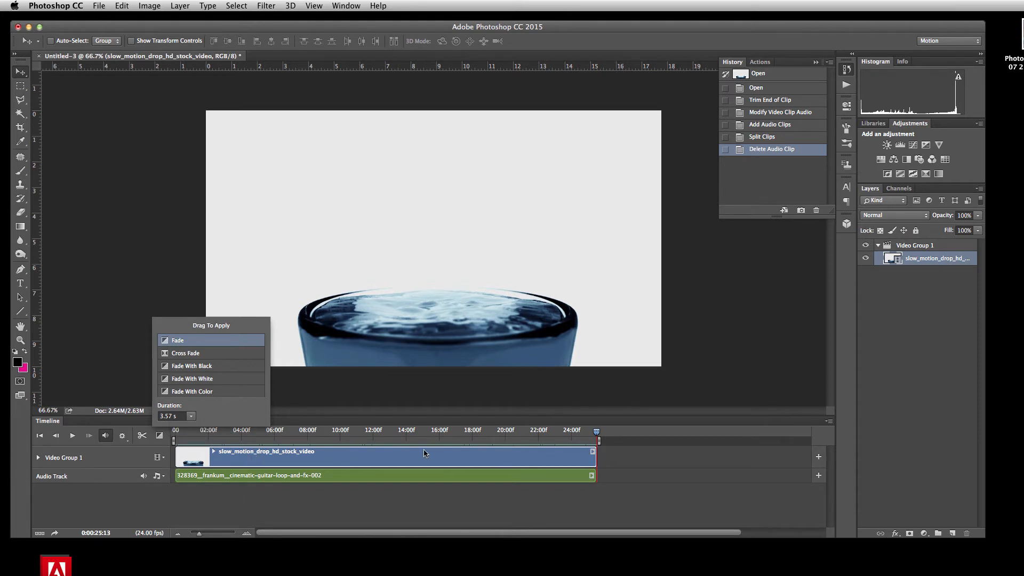
pyautogui.click(179, 380)
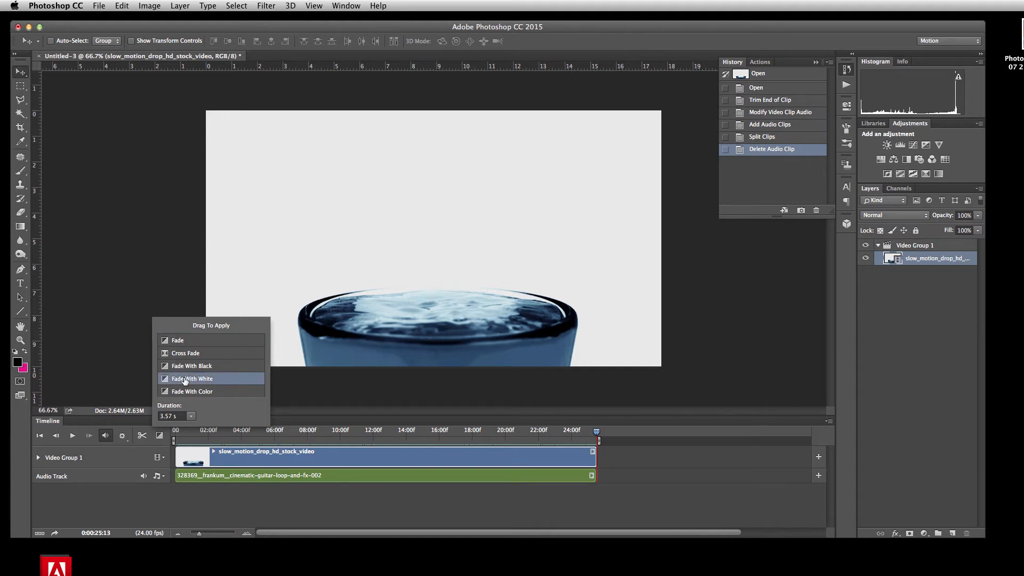
pyautogui.moveTo(186, 397); pyautogui.dragTo(196, 456)
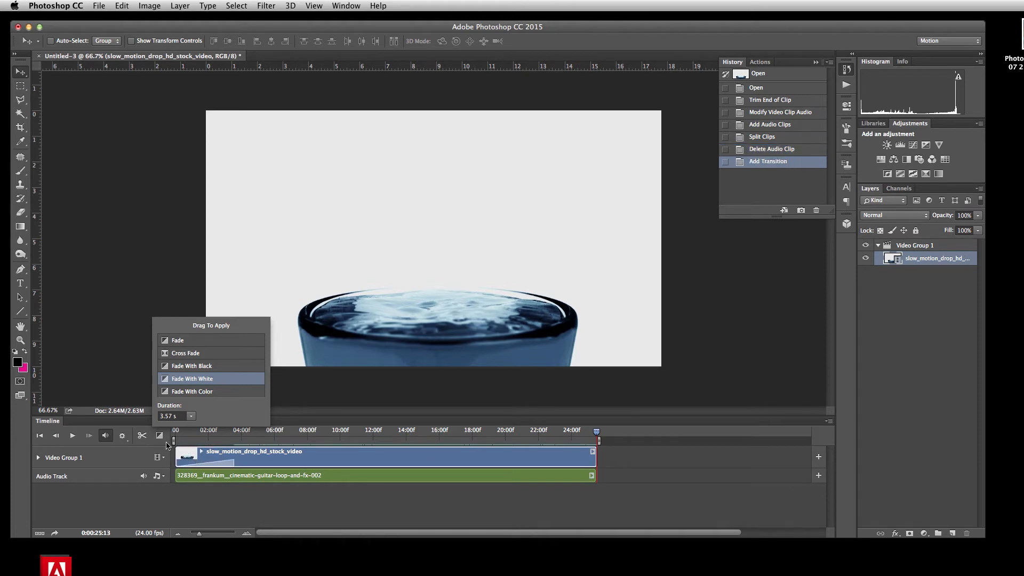
# - Play the opening fade from the start of the timeline and shorten the transition slightly
pyautogui.click(39, 437)
pyautogui.click(73, 436)
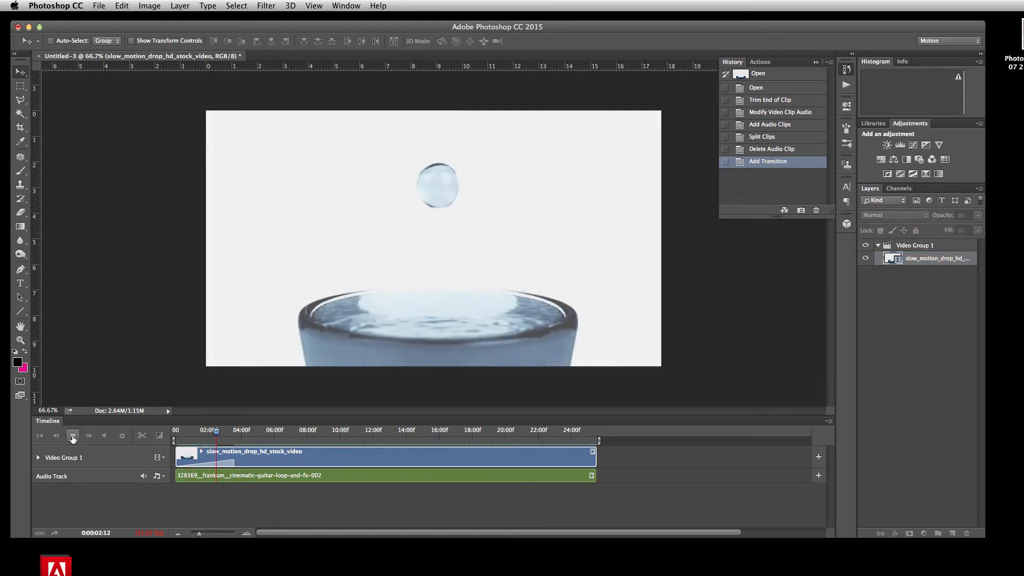
pyautogui.click(73, 437)
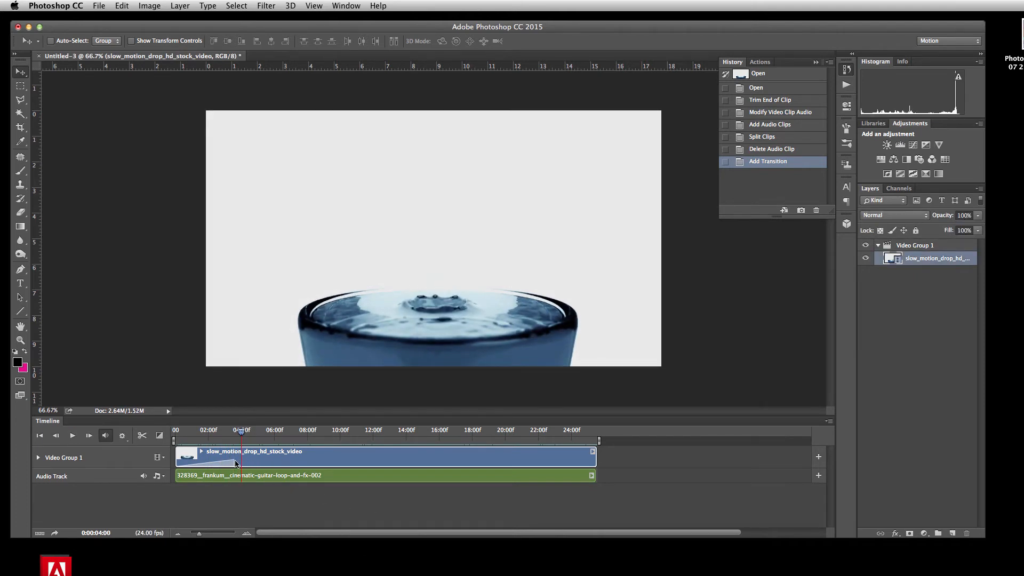
pyautogui.moveTo(233, 462)
pyautogui.mouseDown()
pyautogui.moveTo(205, 463)
pyautogui.moveTo(243, 463)
pyautogui.moveTo(228, 463)
pyautogui.mouseUp()
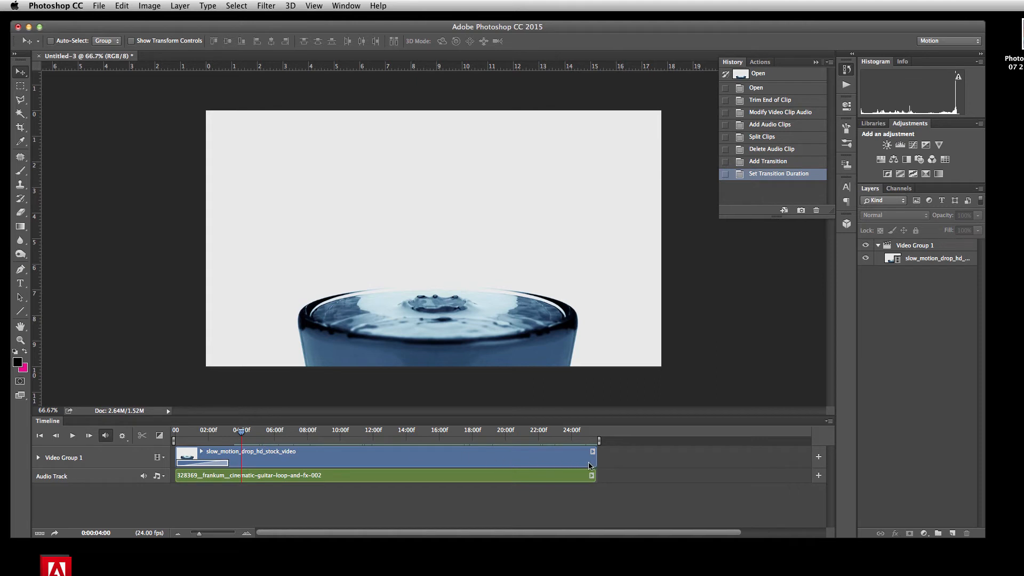
# - Add a Fade With Black transition with a duration of 3.57 s to the end of the video clip
pyautogui.click(159, 435)
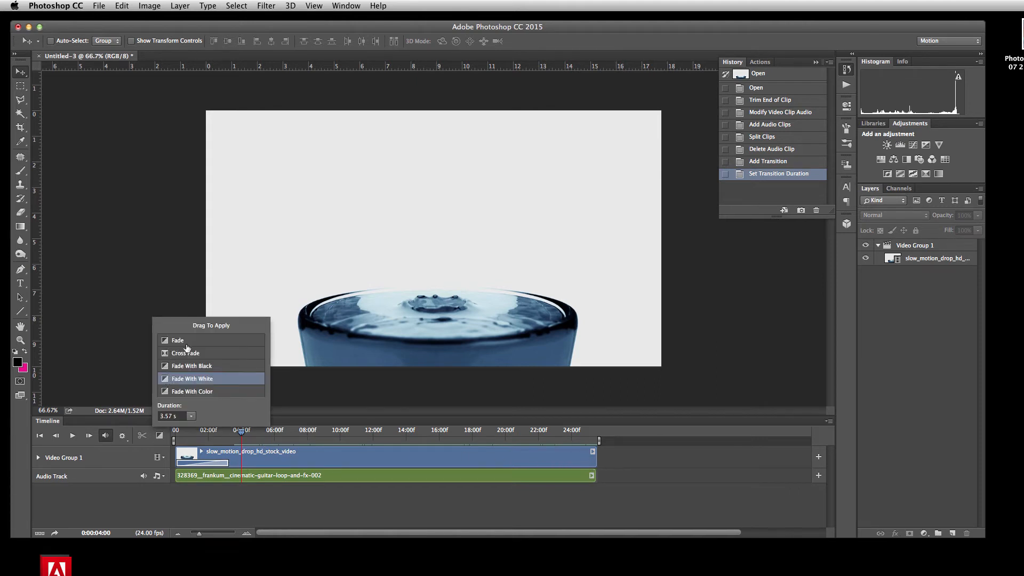
pyautogui.click(179, 367)
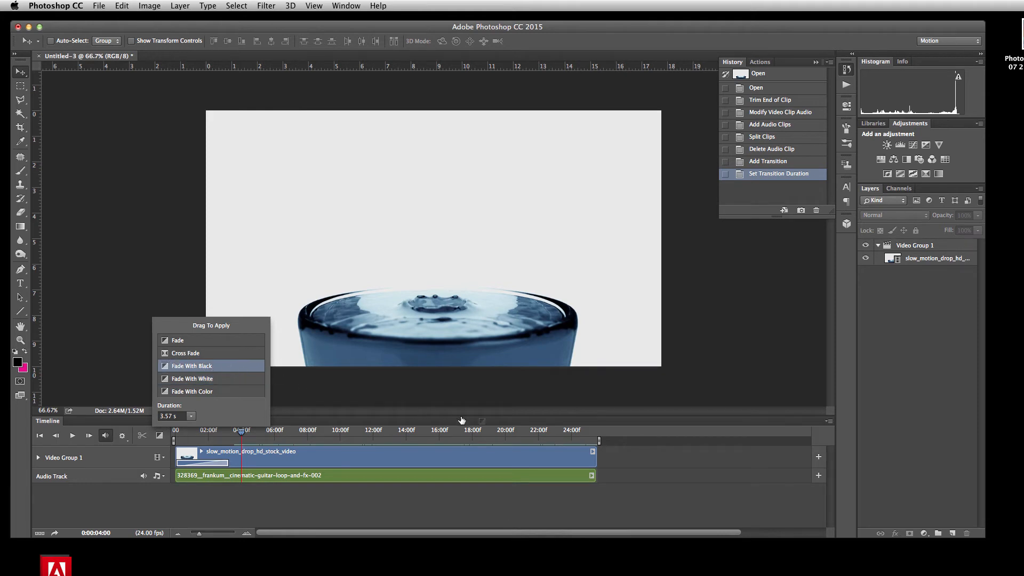
pyautogui.moveTo(462, 421); pyautogui.dragTo(560, 456)
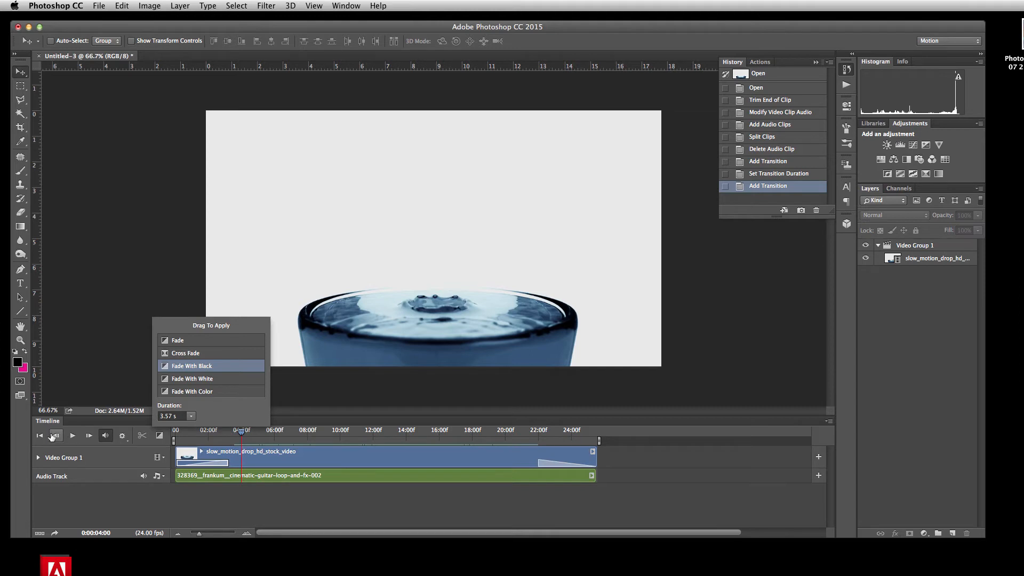
pyautogui.click(27, 436)
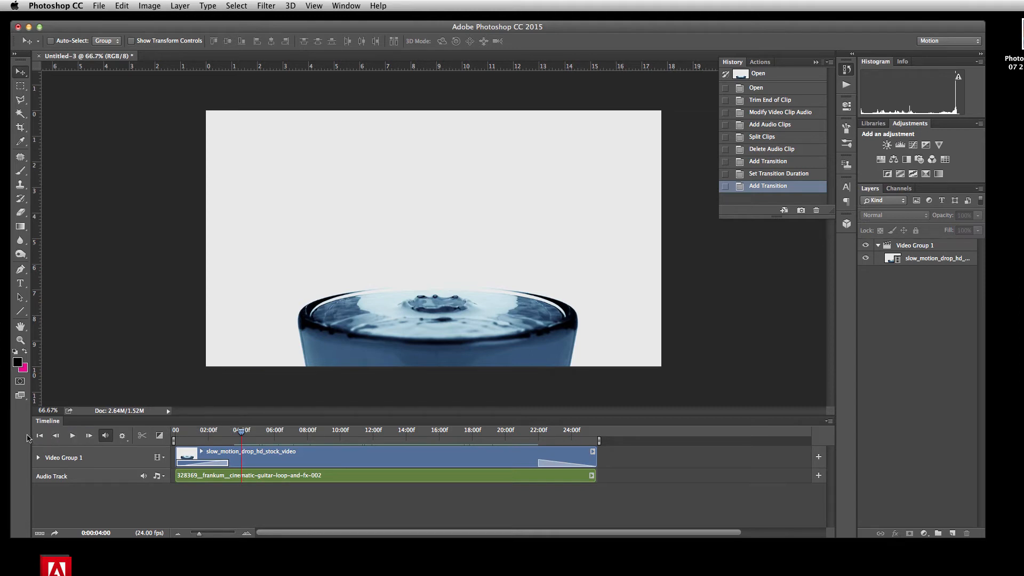
# - Play the start of the timeline and then its last few seconds to review the white and black fades
pyautogui.click(41, 436)
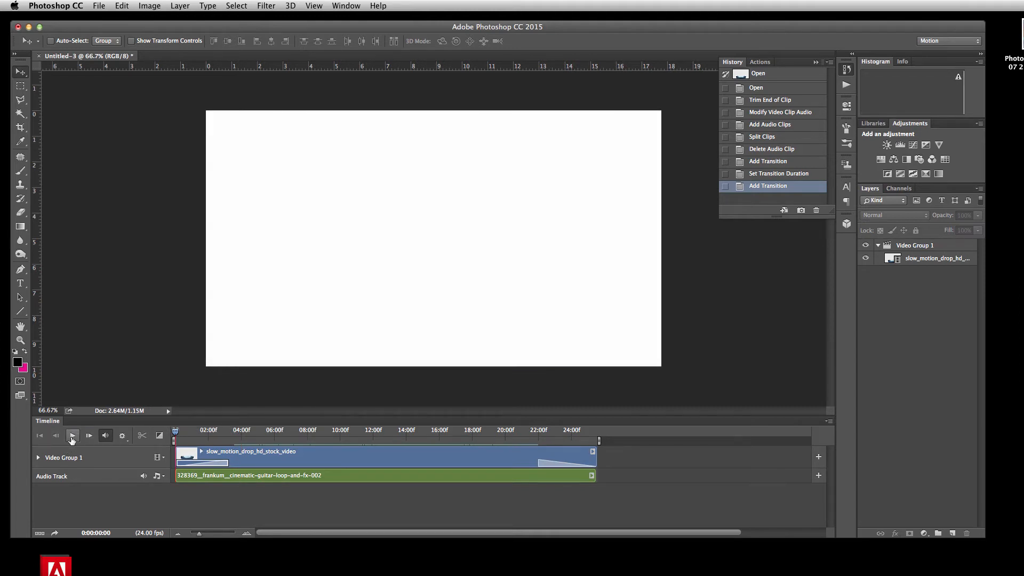
pyautogui.click(72, 436)
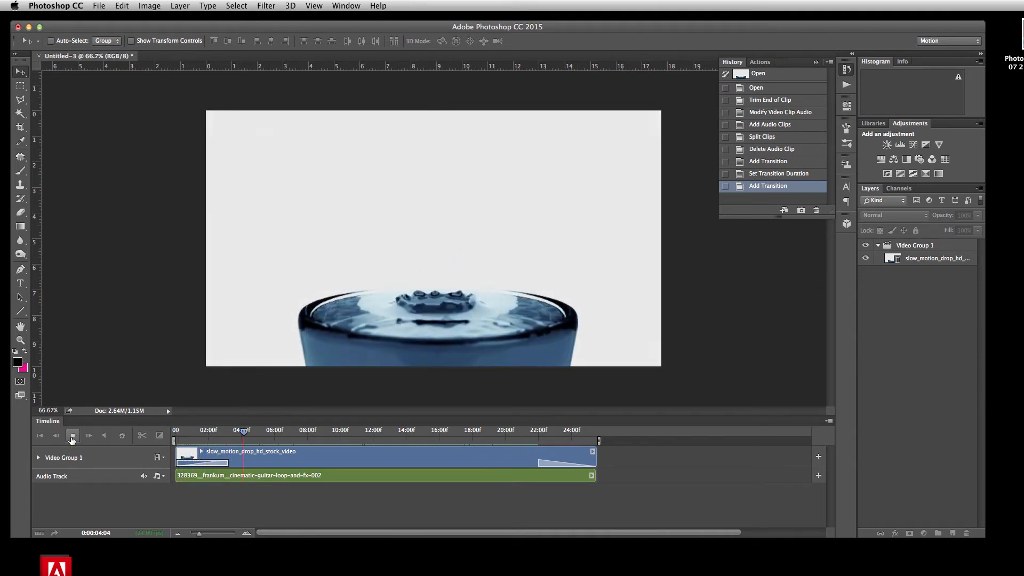
pyautogui.click(72, 436)
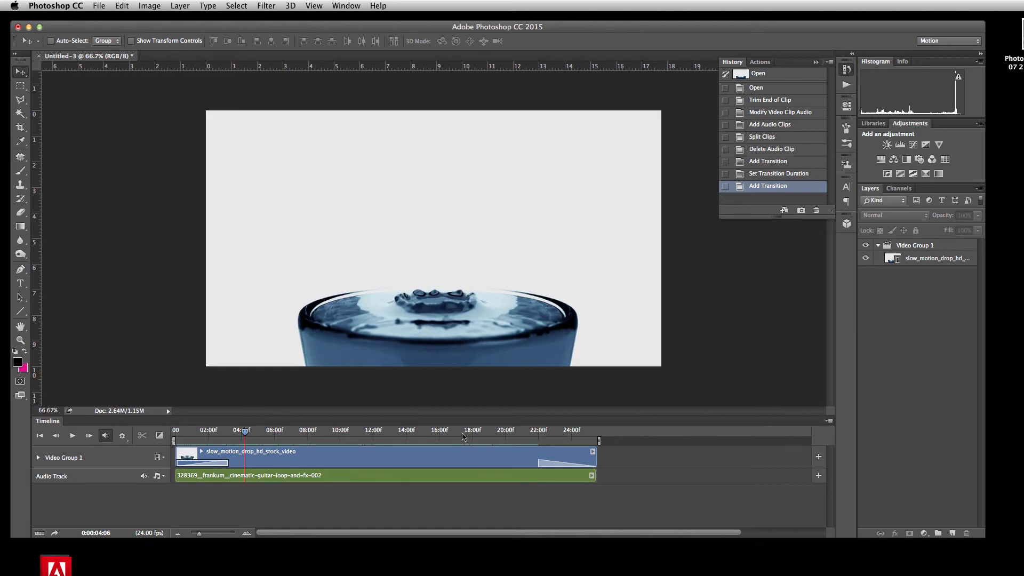
pyautogui.click(529, 438)
pyautogui.click(73, 436)
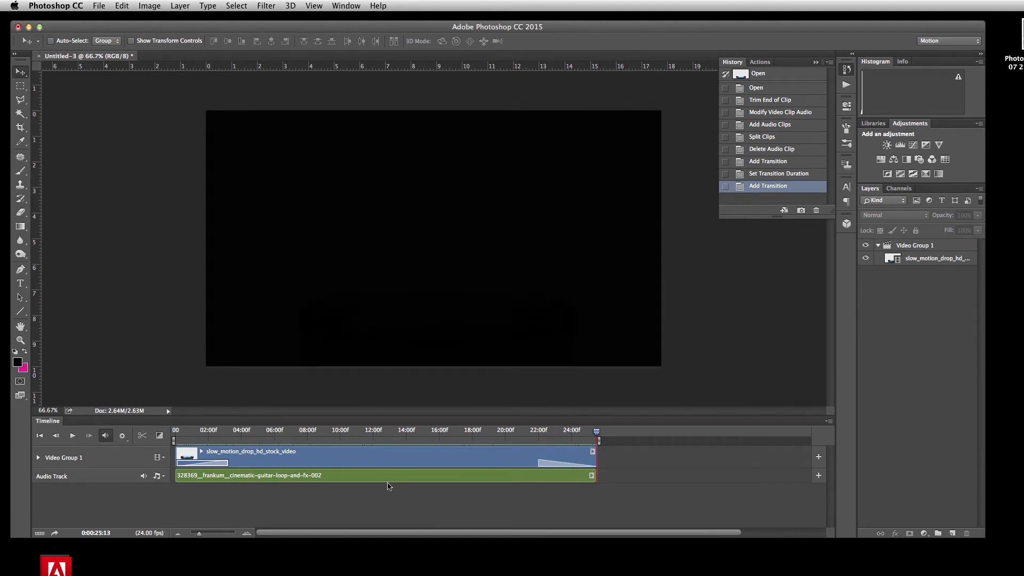
# - Give the guitar audio clip a short fade-in and a slightly longer fade-out in its audio settings
pyautogui.click(395, 477)
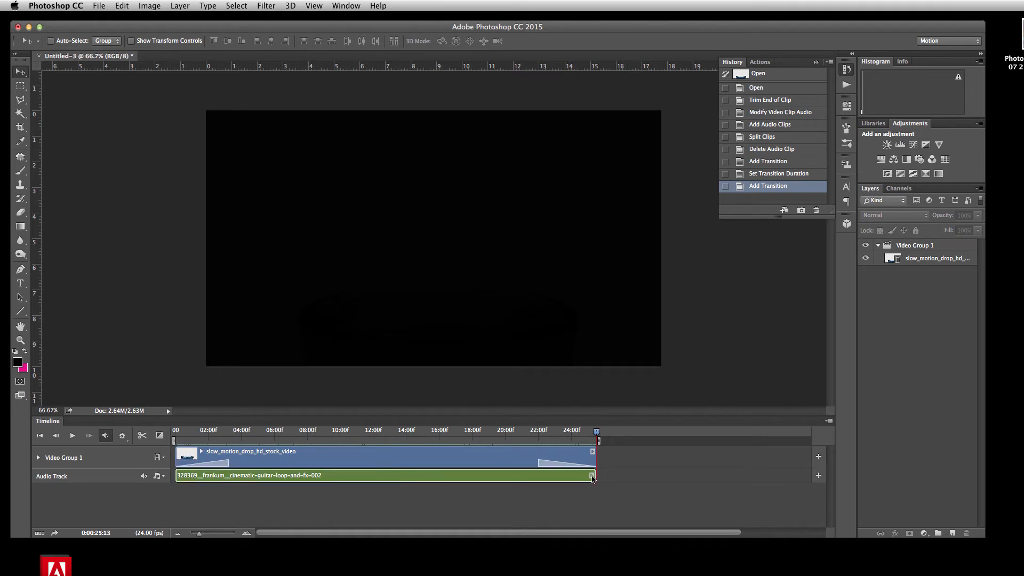
pyautogui.click(592, 476)
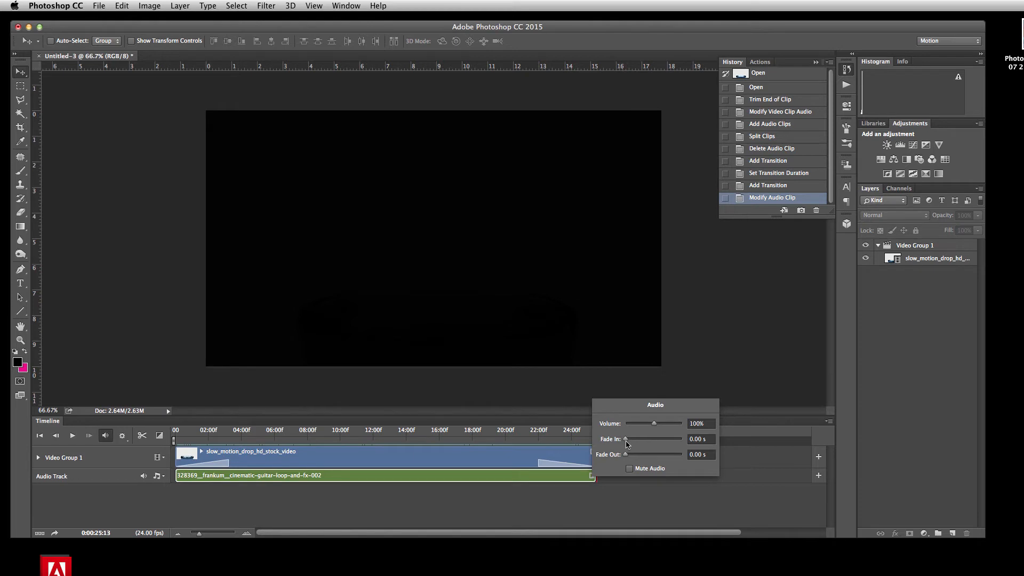
pyautogui.moveTo(626, 441)
pyautogui.mouseDown()
pyautogui.moveTo(645, 441)
pyautogui.moveTo(630, 444)
pyautogui.mouseUp()
pyautogui.moveTo(628, 456)
pyautogui.mouseDown()
pyautogui.moveTo(655, 457)
pyautogui.moveTo(636, 457)
pyautogui.mouseUp()
# - Play the opening and the last five seconds of the timeline to check the audio fades with the video
pyautogui.click(73, 437)
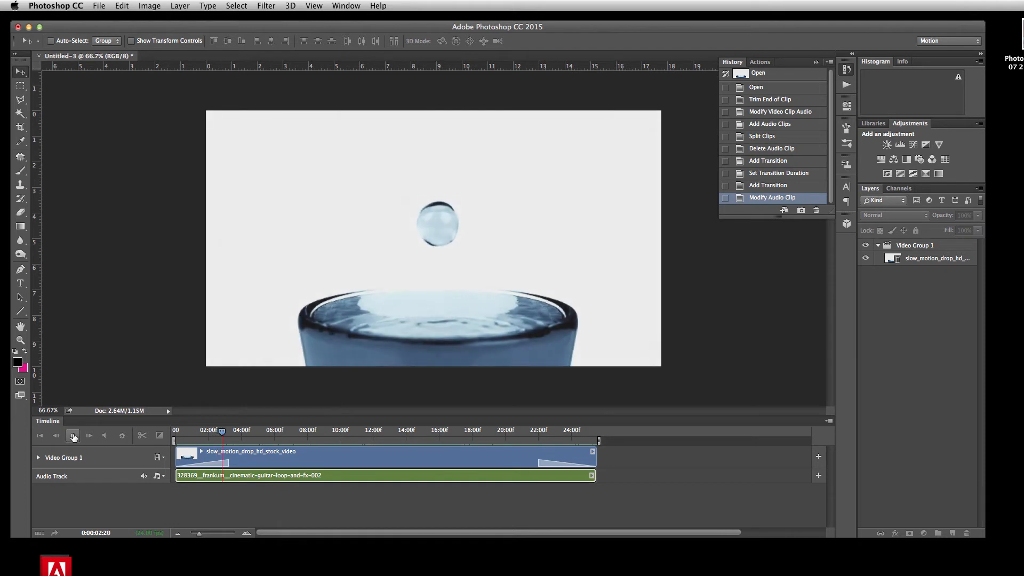
pyautogui.click(73, 437)
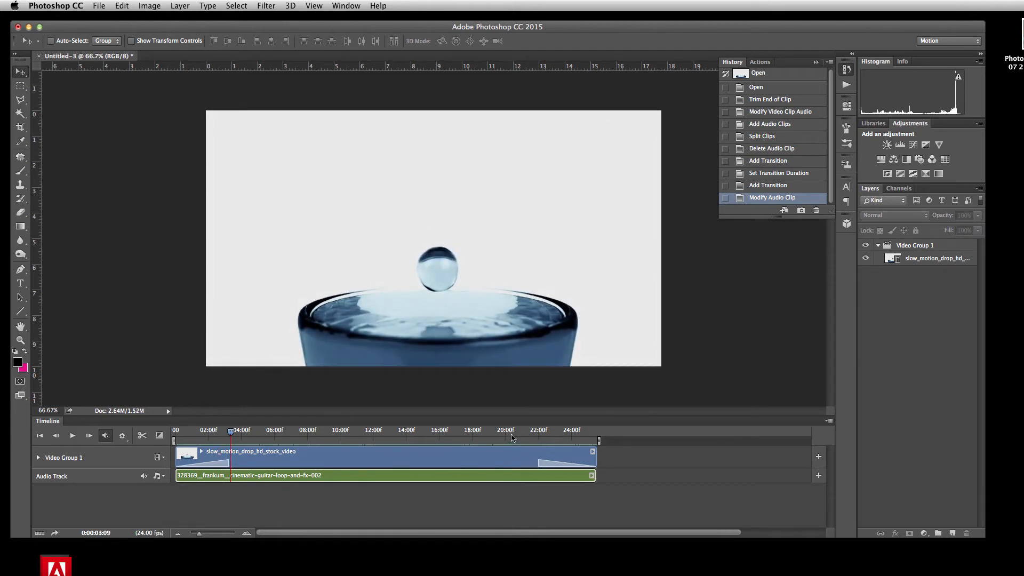
pyautogui.click(511, 438)
pyautogui.click(72, 436)
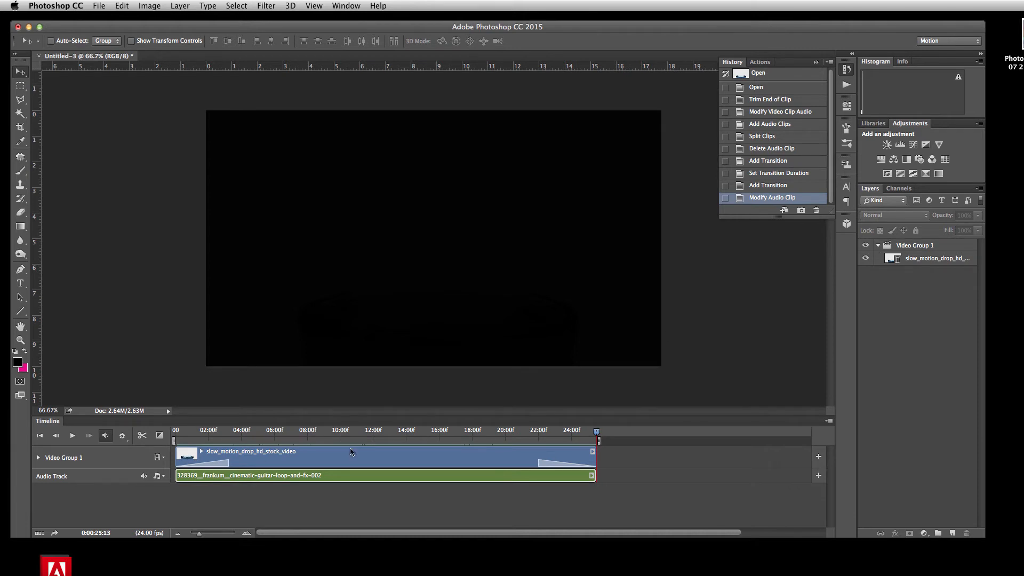
# - Add a Hue/Saturation adjustment with hue -180 to the water-drop video clip and play a few seconds from about 7 seconds
pyautogui.click(358, 460)
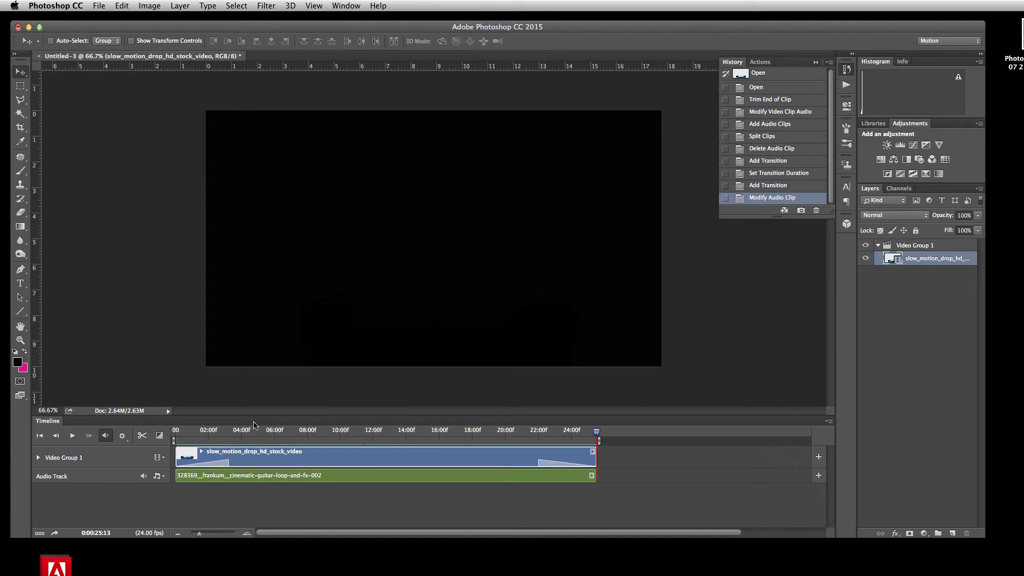
pyautogui.click(295, 430)
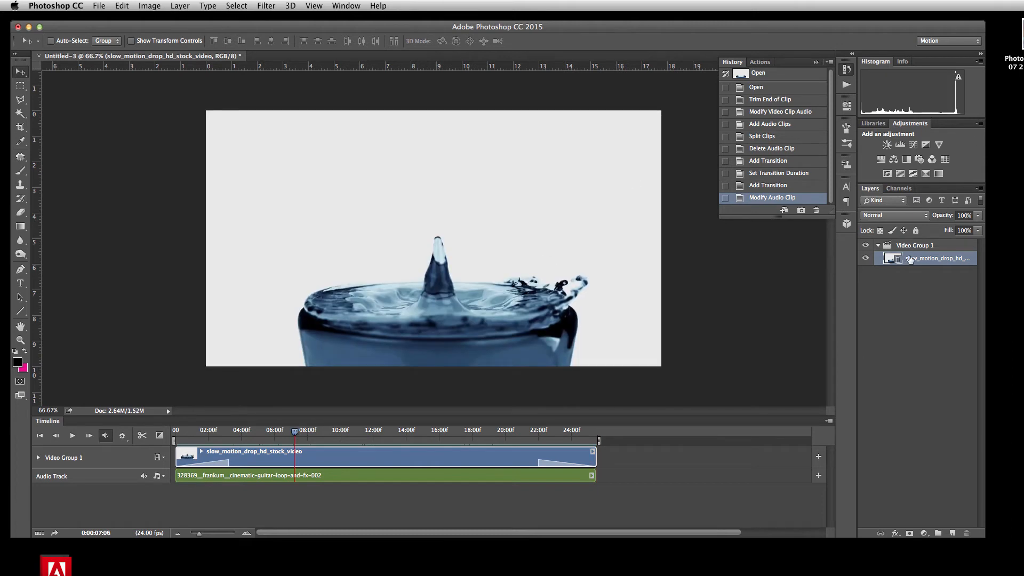
pyautogui.click(918, 246)
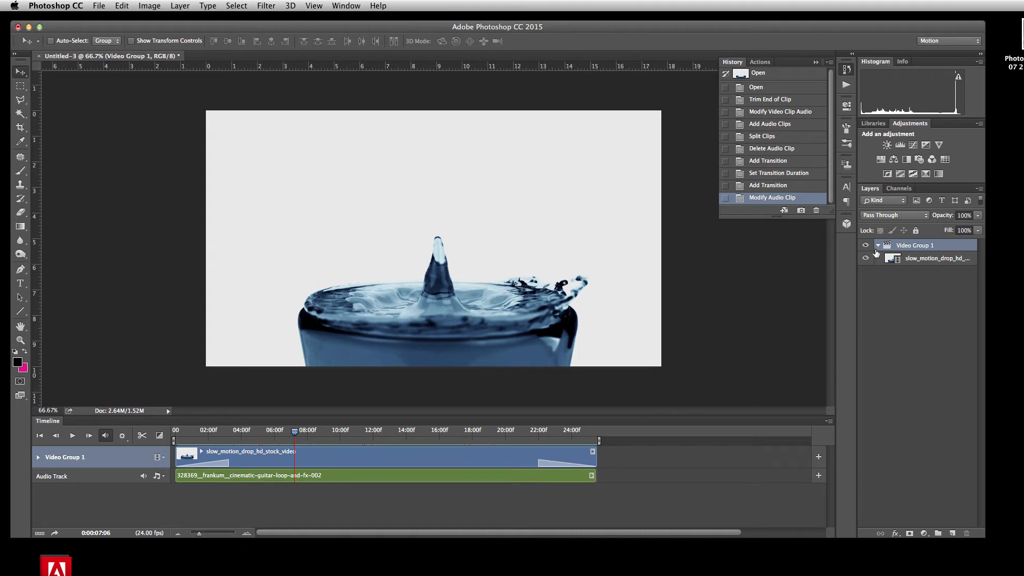
pyautogui.click(918, 259)
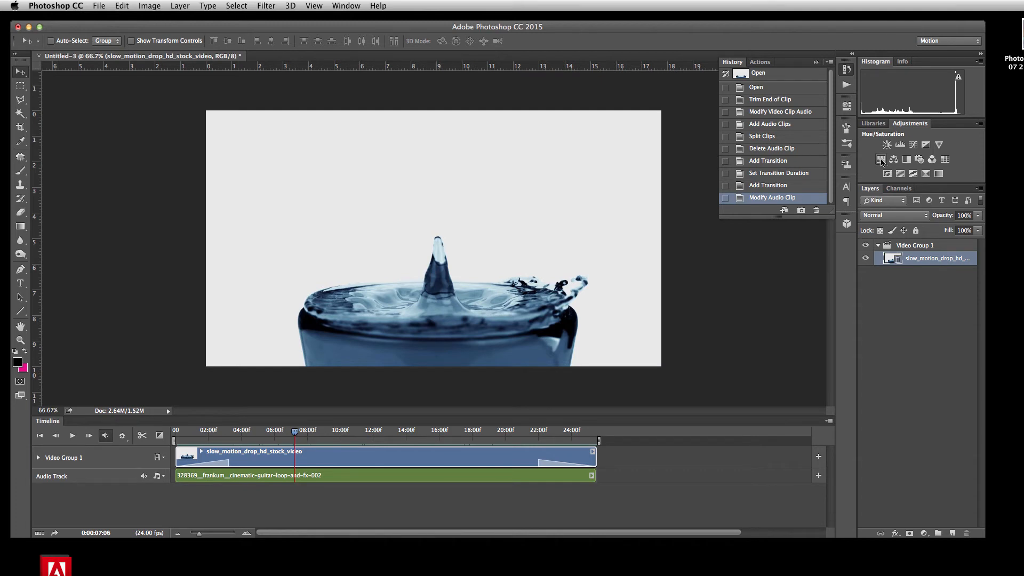
pyautogui.click(881, 160)
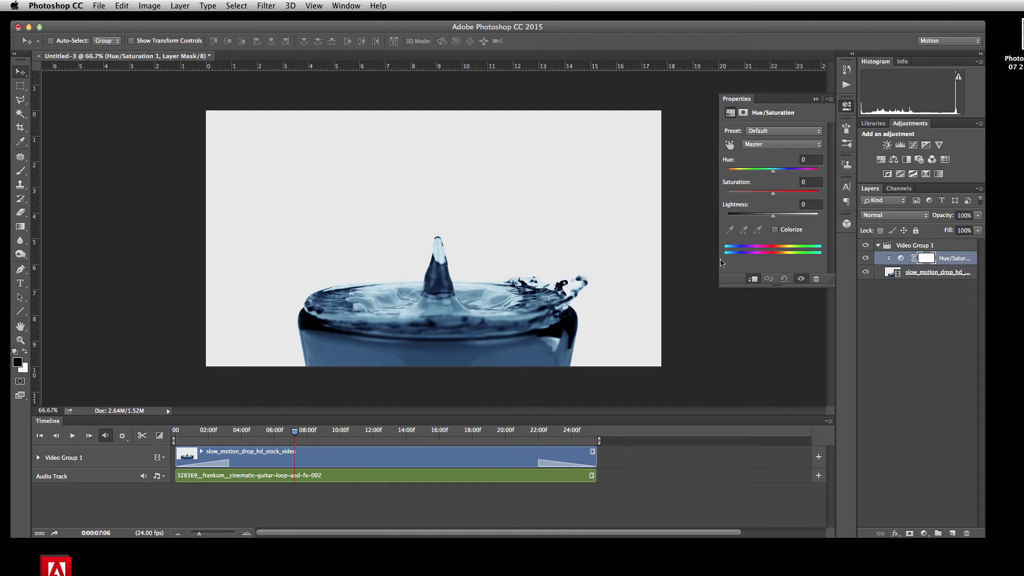
pyautogui.moveTo(772, 170); pyautogui.dragTo(700, 175)
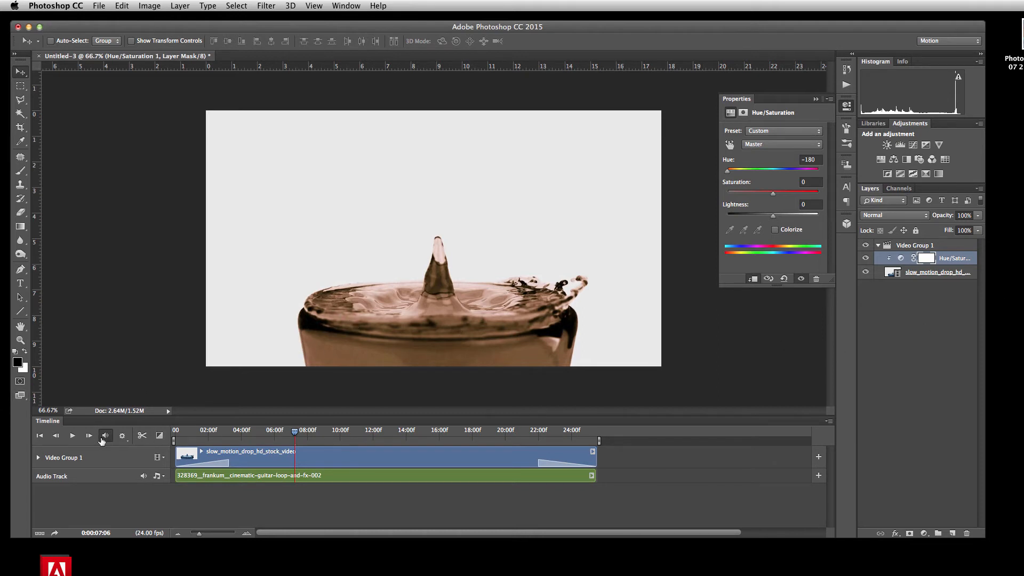
pyautogui.click(73, 436)
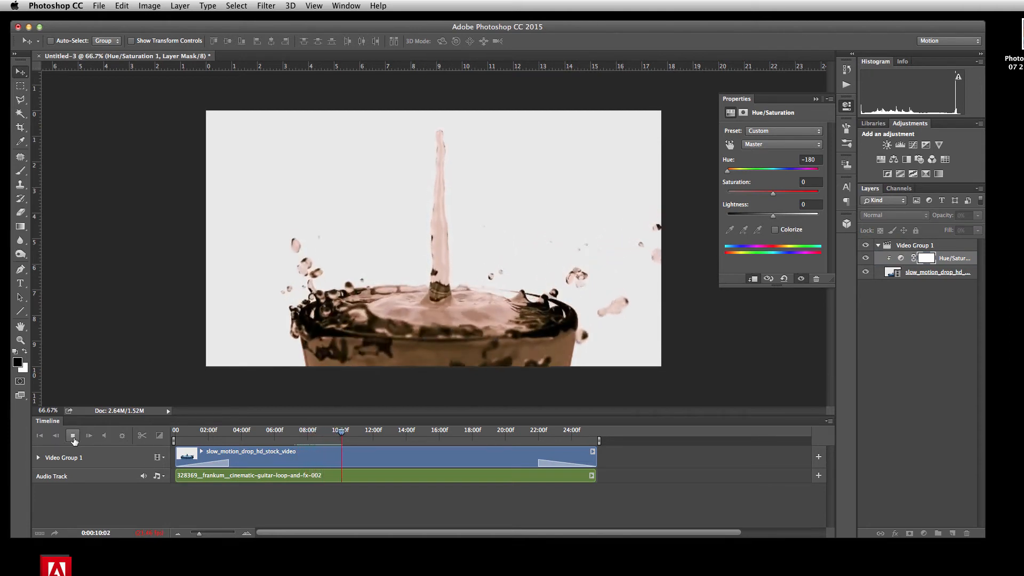
pyautogui.click(73, 436)
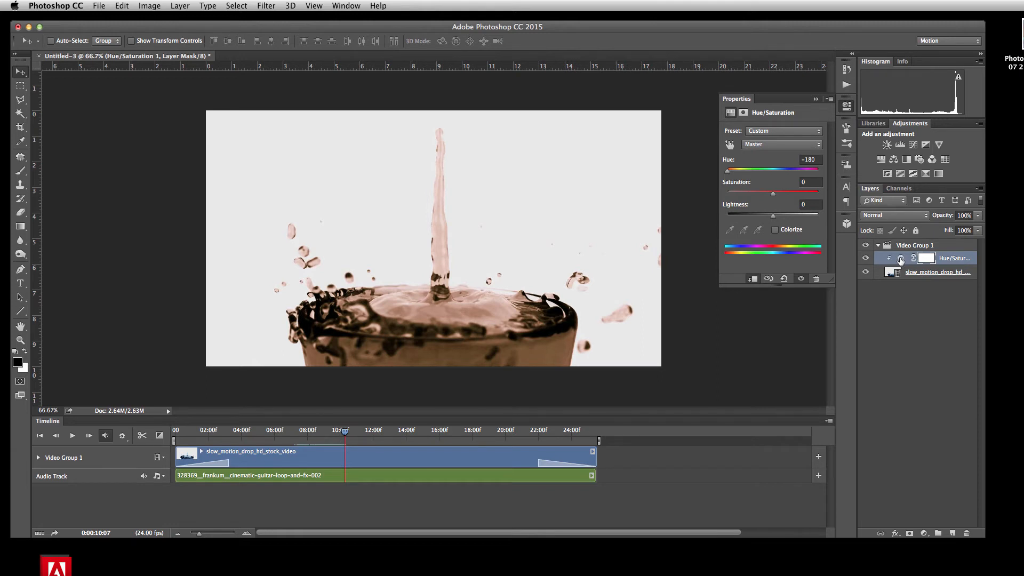
# - Move the Hue/Saturation adjustment out of Video Group 1 onto its own track above and trim it to about 2–11 seconds
pyautogui.moveTo(900, 260); pyautogui.dragTo(889, 239)
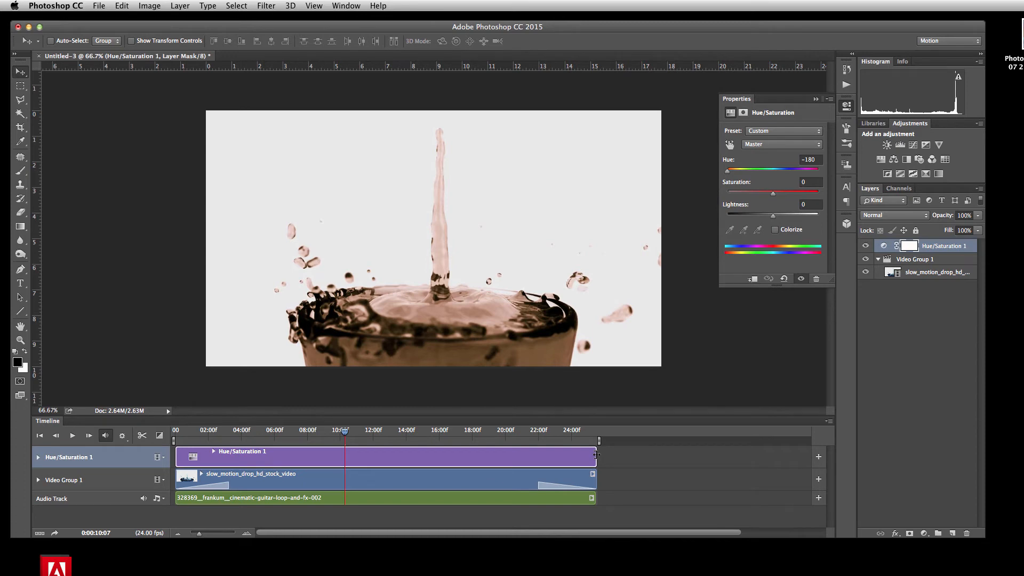
pyautogui.moveTo(597, 454); pyautogui.dragTo(374, 458)
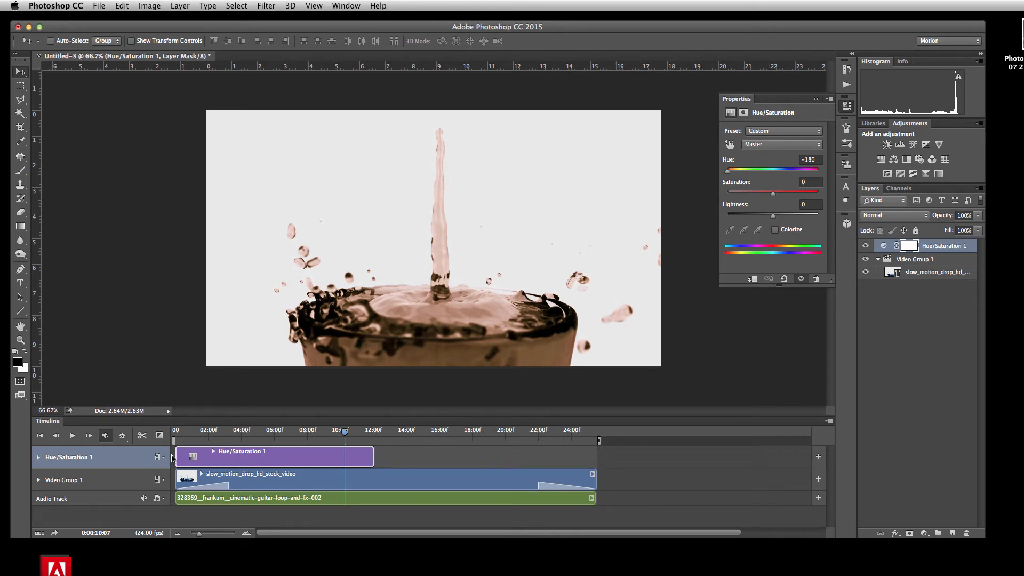
pyautogui.moveTo(176, 456); pyautogui.dragTo(207, 457)
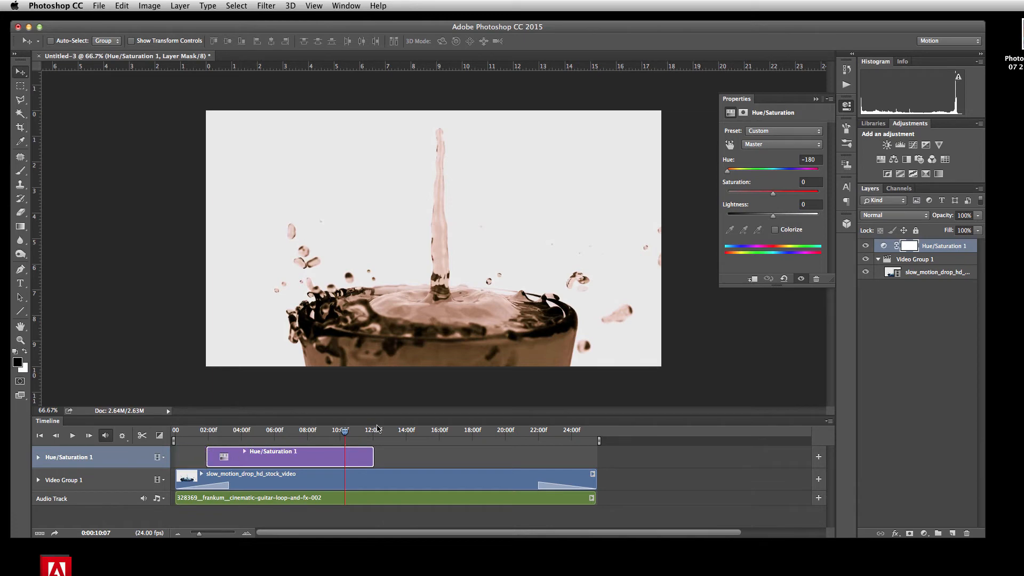
pyautogui.moveTo(344, 434)
pyautogui.mouseDown()
pyautogui.moveTo(379, 435)
pyautogui.moveTo(346, 435)
pyautogui.mouseUp()
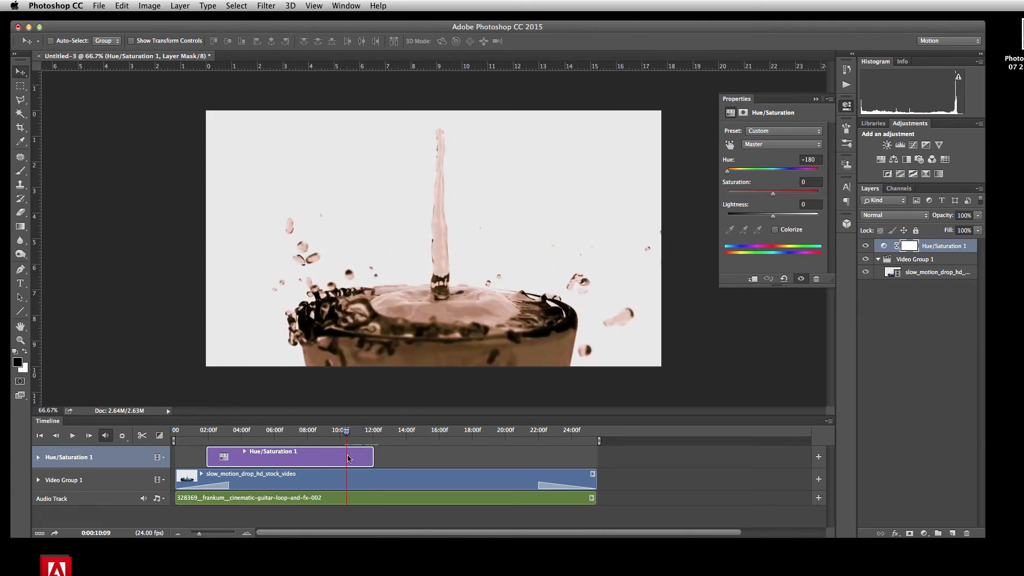
pyautogui.moveTo(372, 457); pyautogui.dragTo(356, 456)
# - Add a Fade transition with a duration of 3.57 s to both the start and the end of the Hue/Saturation clip
pyautogui.click(161, 436)
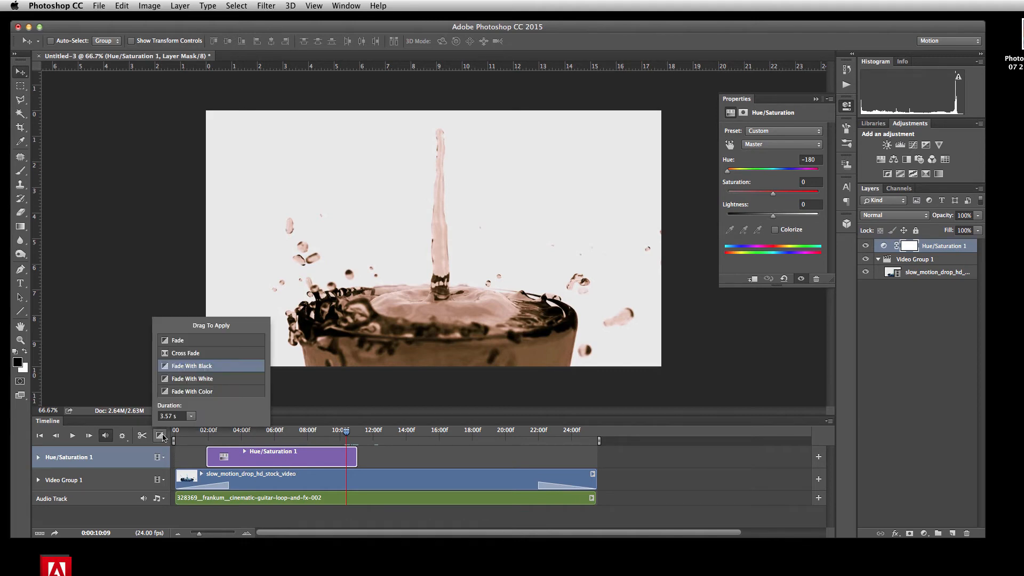
pyautogui.click(179, 342)
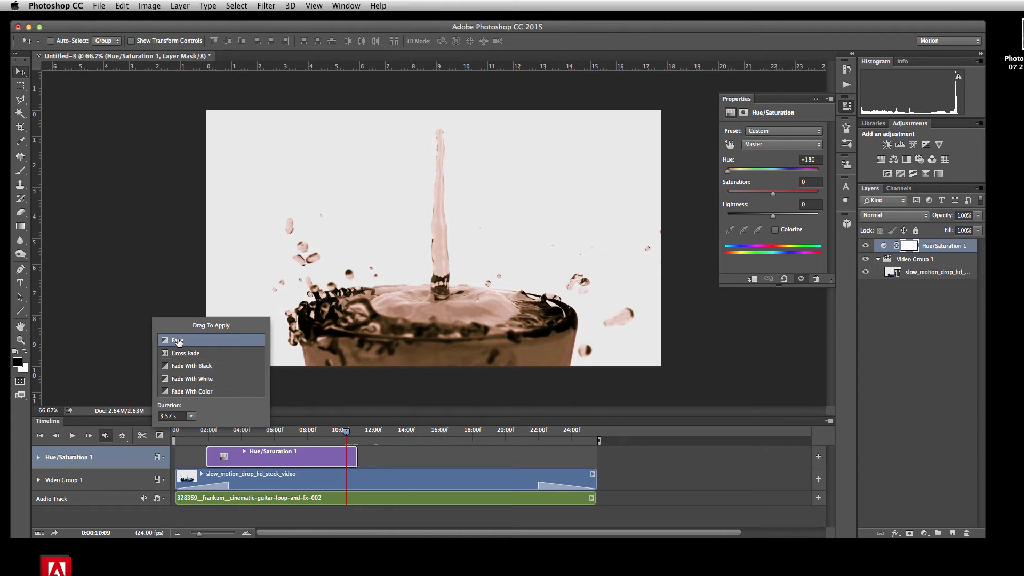
pyautogui.moveTo(178, 342); pyautogui.dragTo(218, 459)
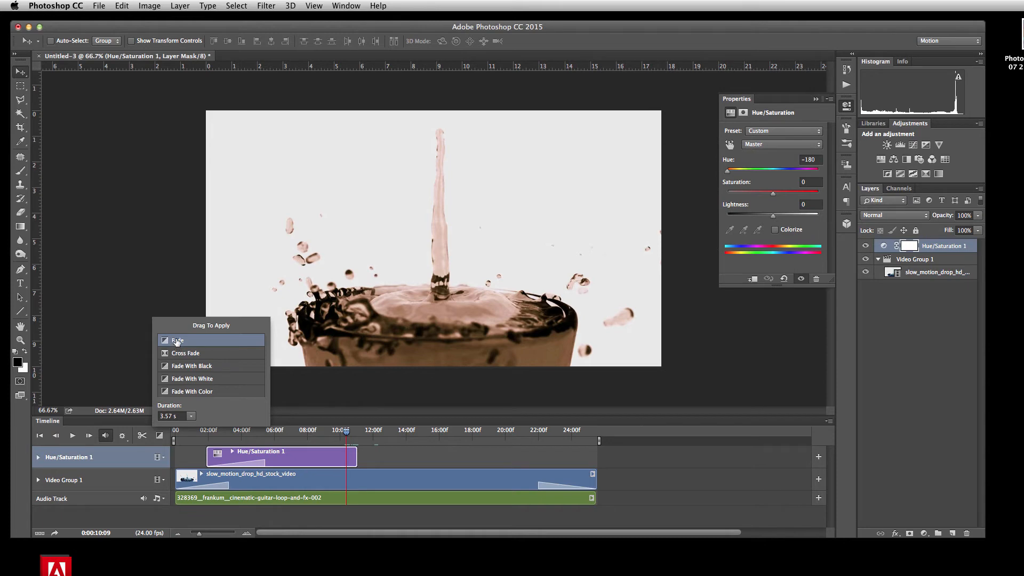
pyautogui.moveTo(178, 342); pyautogui.dragTo(326, 456)
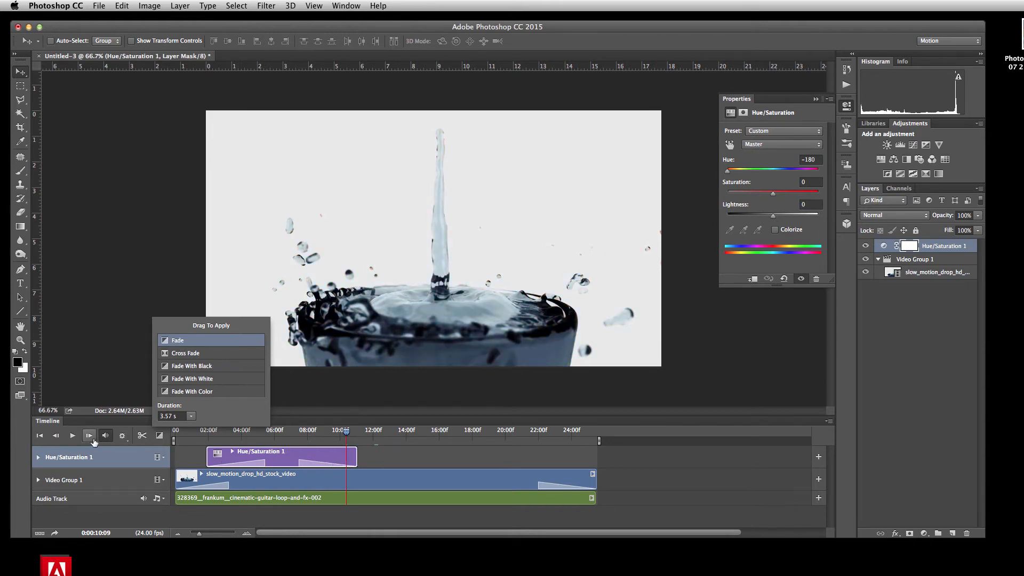
# - Play the timeline from the start to about 15 seconds to check how the recolouring fades in and out
pyautogui.click(43, 435)
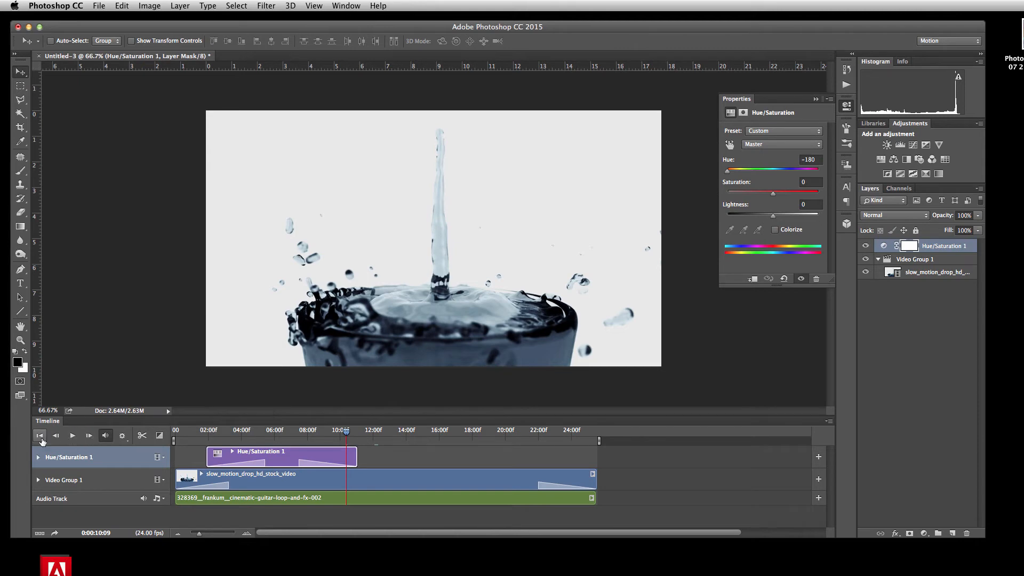
pyautogui.click(39, 436)
pyautogui.click(73, 438)
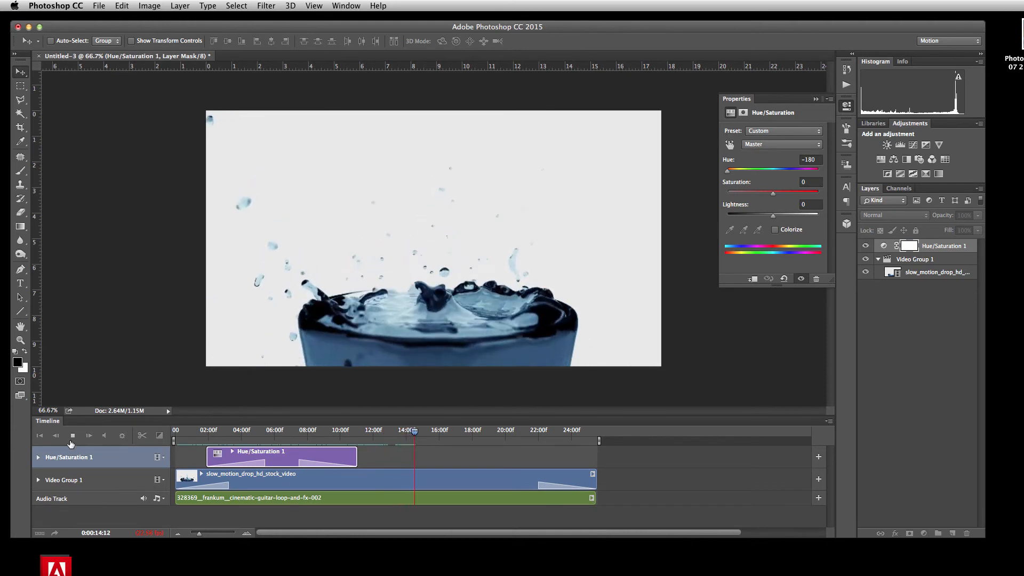
pyautogui.click(73, 437)
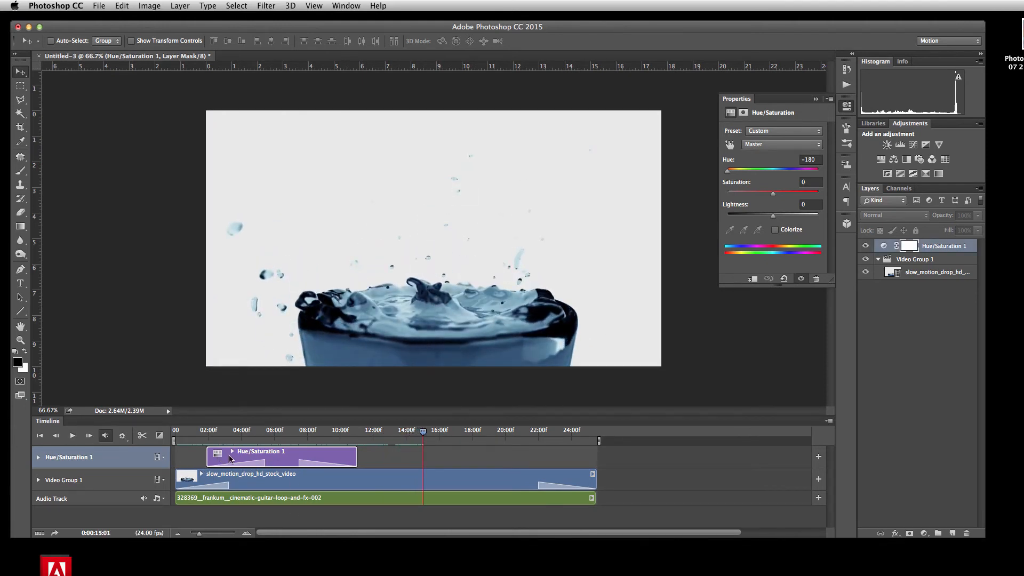
# - Slide the Hue/Saturation clip to span about 4 to 12 seconds and shorten both of its fades to about 3 s
pyautogui.moveTo(229, 459); pyautogui.dragTo(269, 456)
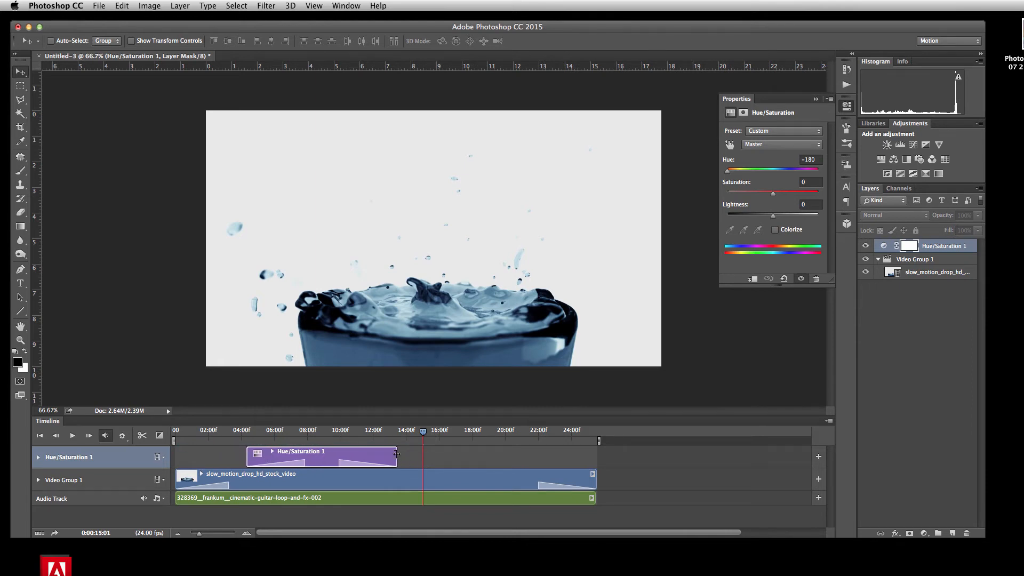
pyautogui.moveTo(396, 454); pyautogui.dragTo(295, 464)
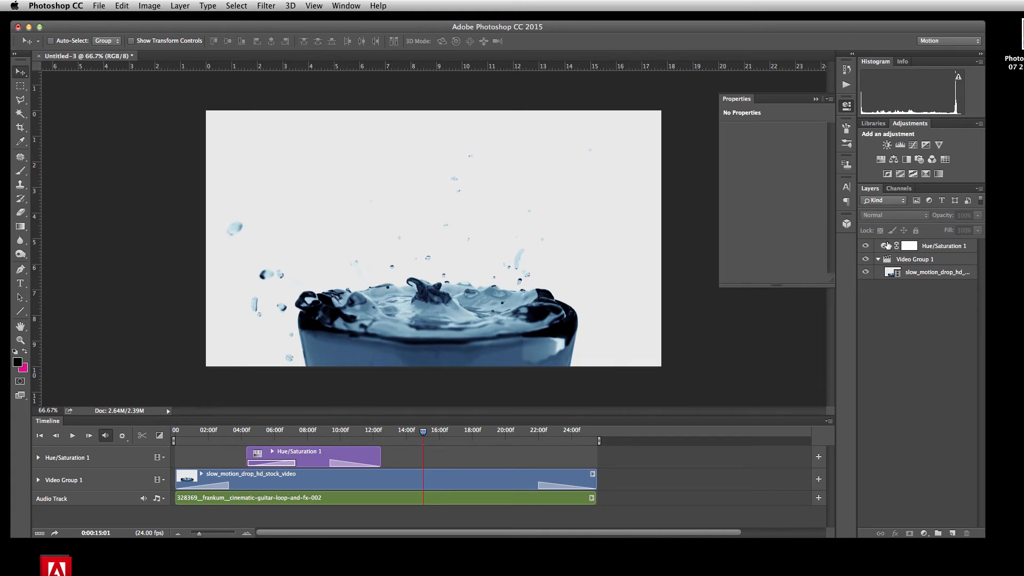
# - Add a Threshold adjustment above the Hue/Saturation track and trim and position its clip to span about 13 to 21 seconds
pyautogui.click(913, 174)
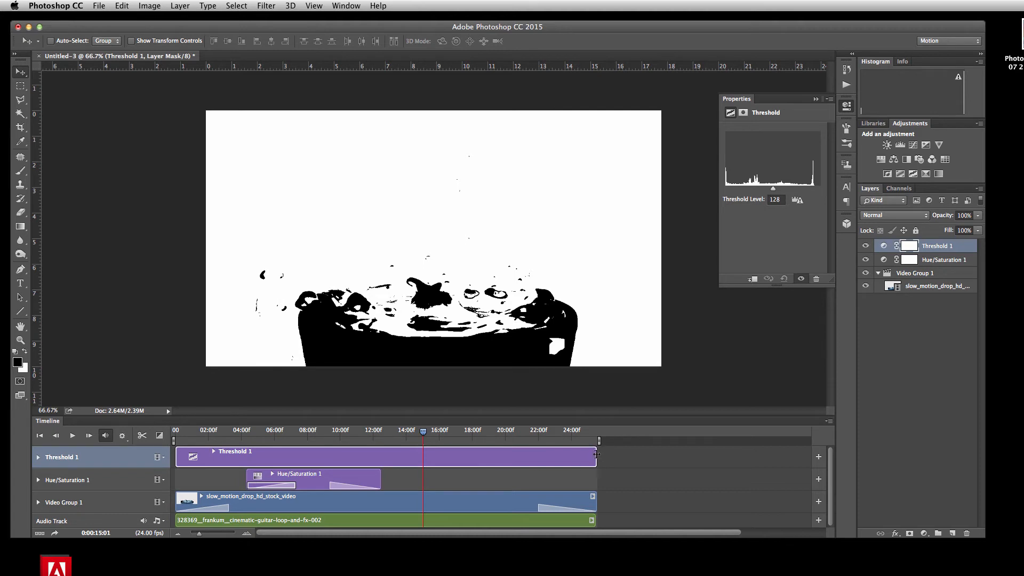
pyautogui.moveTo(596, 454); pyautogui.dragTo(530, 454)
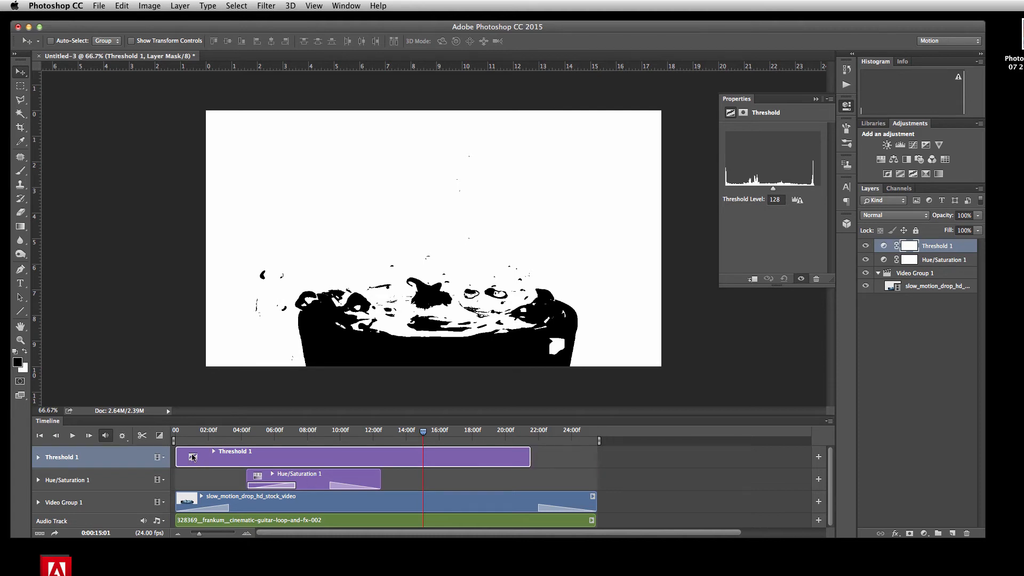
pyautogui.moveTo(175, 454); pyautogui.dragTo(383, 458)
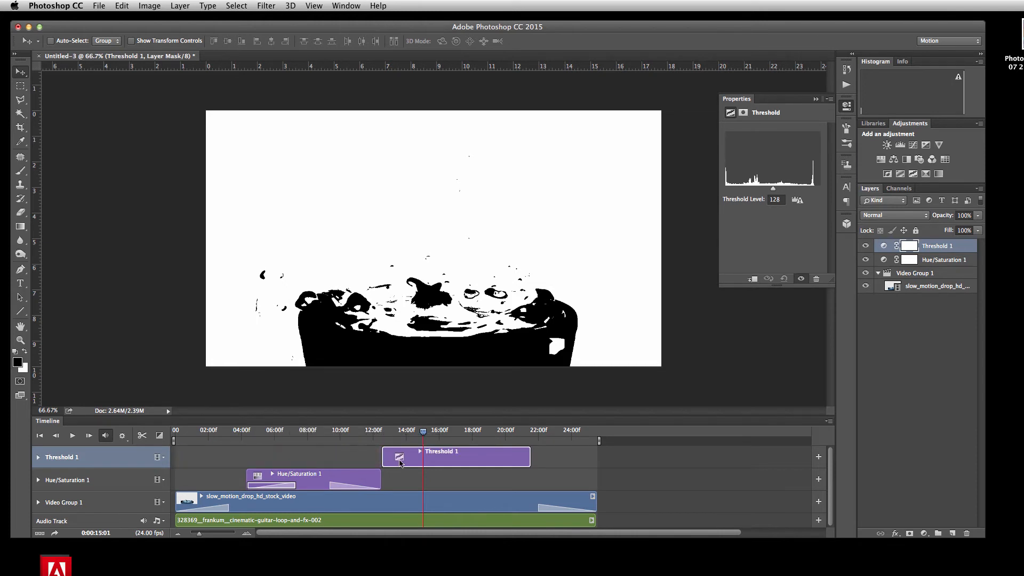
pyautogui.moveTo(446, 459); pyautogui.dragTo(450, 459)
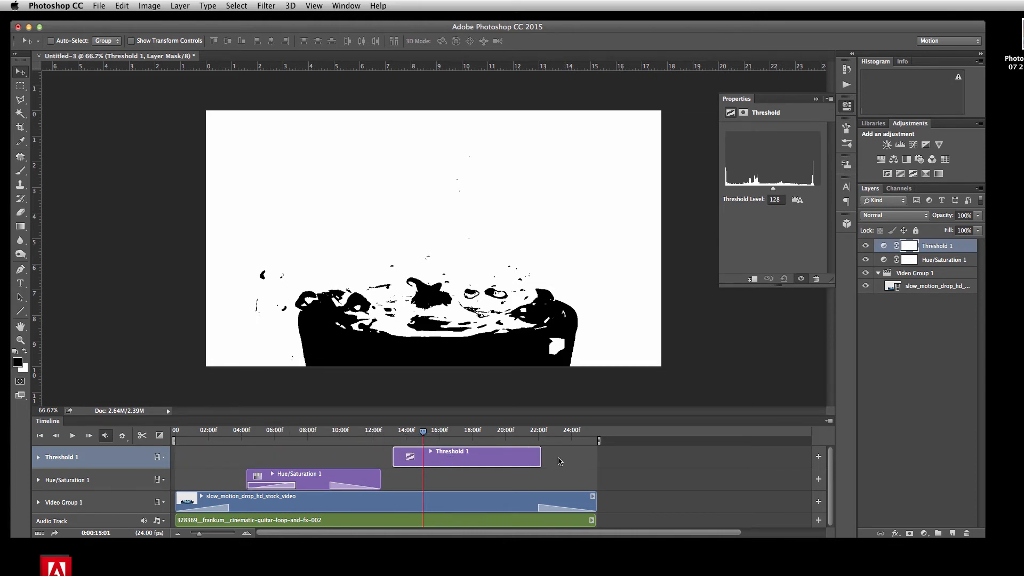
pyautogui.moveTo(538, 457); pyautogui.dragTo(524, 458)
# - Add a Fade transition with a duration of 3.57 s to both the start and the end of the Threshold clip
pyautogui.click(159, 436)
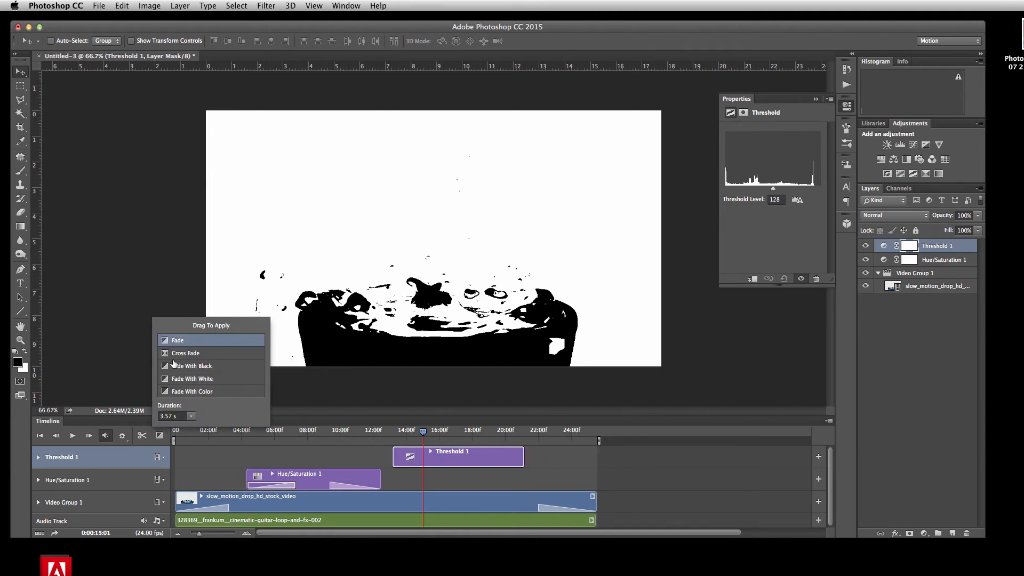
pyautogui.moveTo(177, 341); pyautogui.dragTo(403, 453)
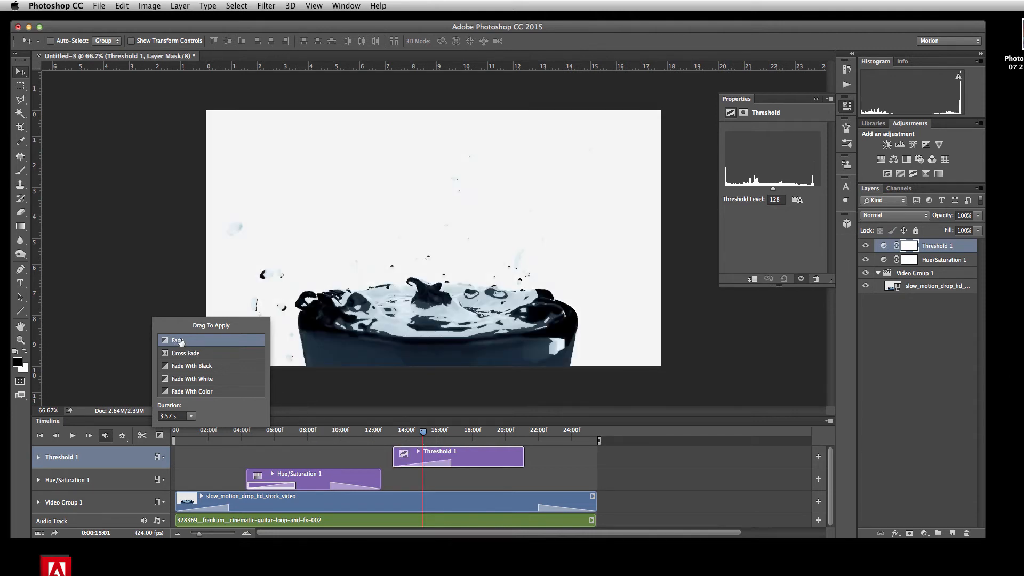
pyautogui.moveTo(180, 342); pyautogui.dragTo(505, 463)
# - Shorten the Threshold clip's fades to about 3 s and slide the clip to start at about 13.5 seconds
pyautogui.click(469, 463)
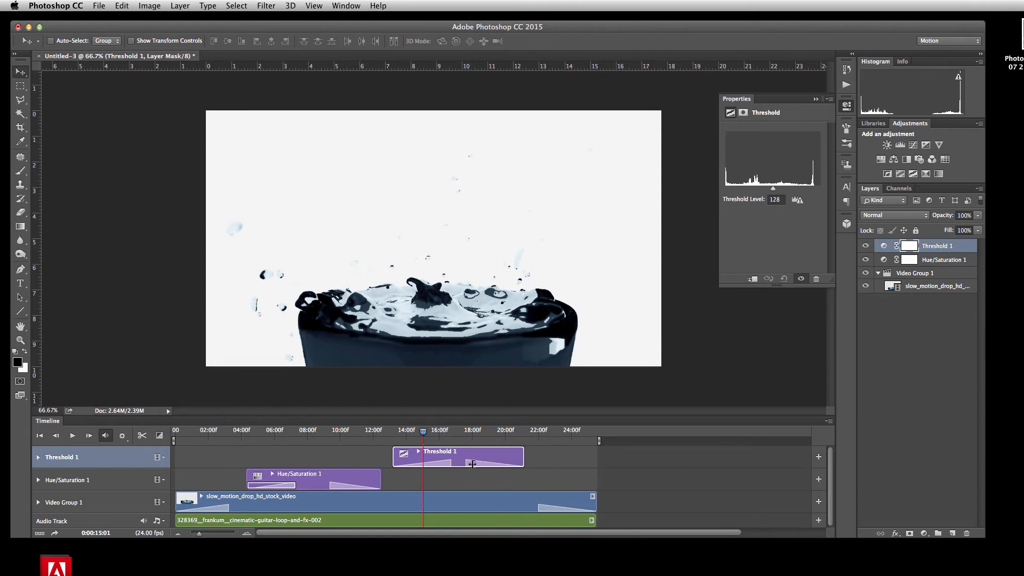
pyautogui.click(466, 463)
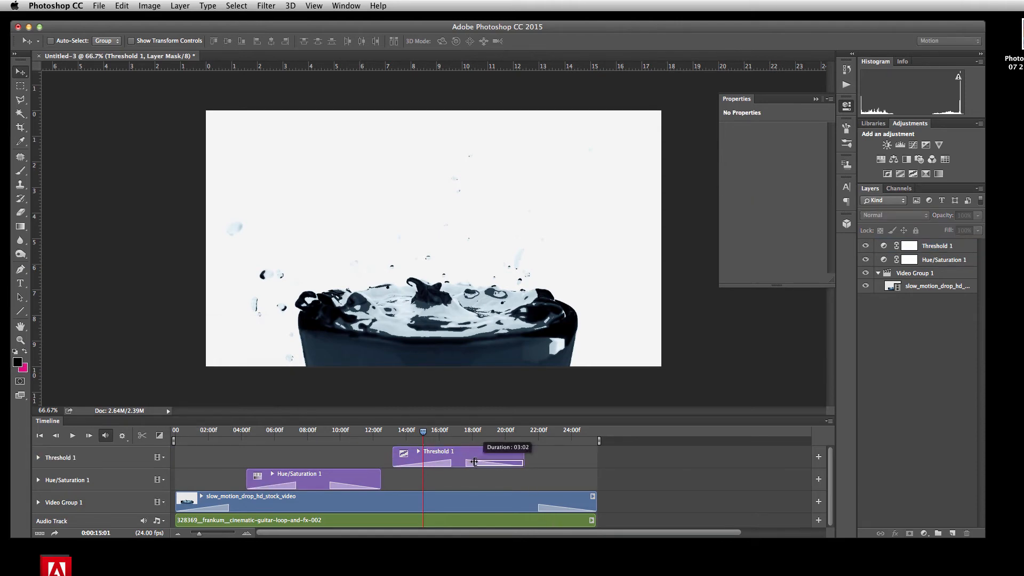
pyautogui.click(451, 462)
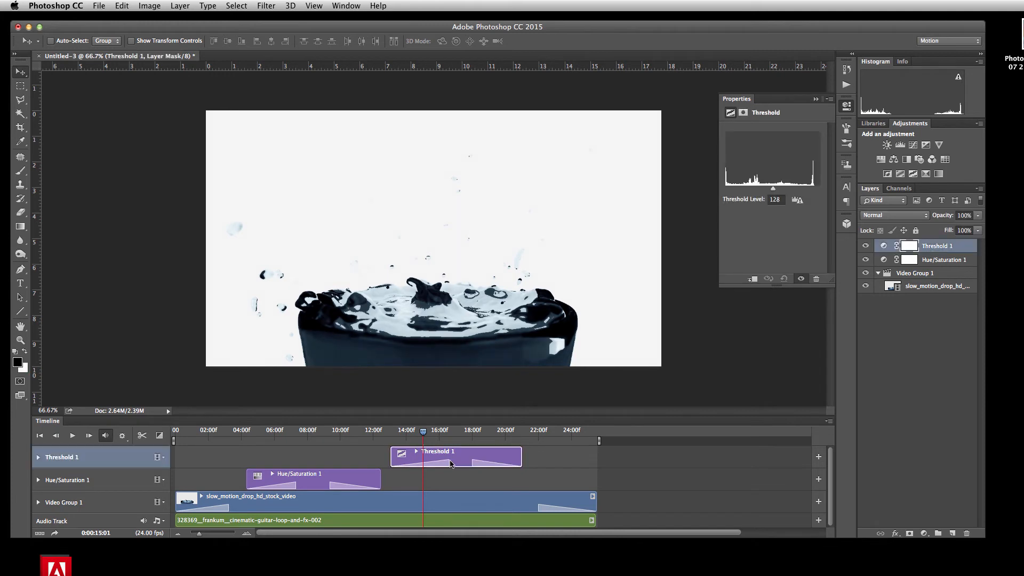
pyautogui.moveTo(448, 463)
pyautogui.mouseDown()
pyautogui.moveTo(420, 457)
pyautogui.moveTo(462, 460)
pyautogui.mouseUp()
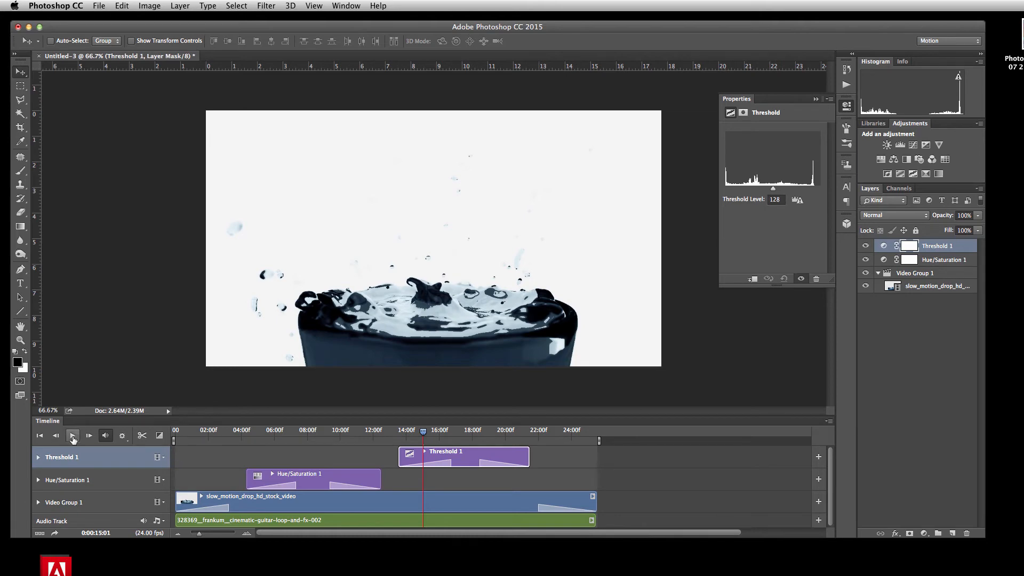
# - Play the whole timeline from the start, and tighten the Threshold clip to span about 13 to 20 seconds with shorter fades
pyautogui.click(40, 436)
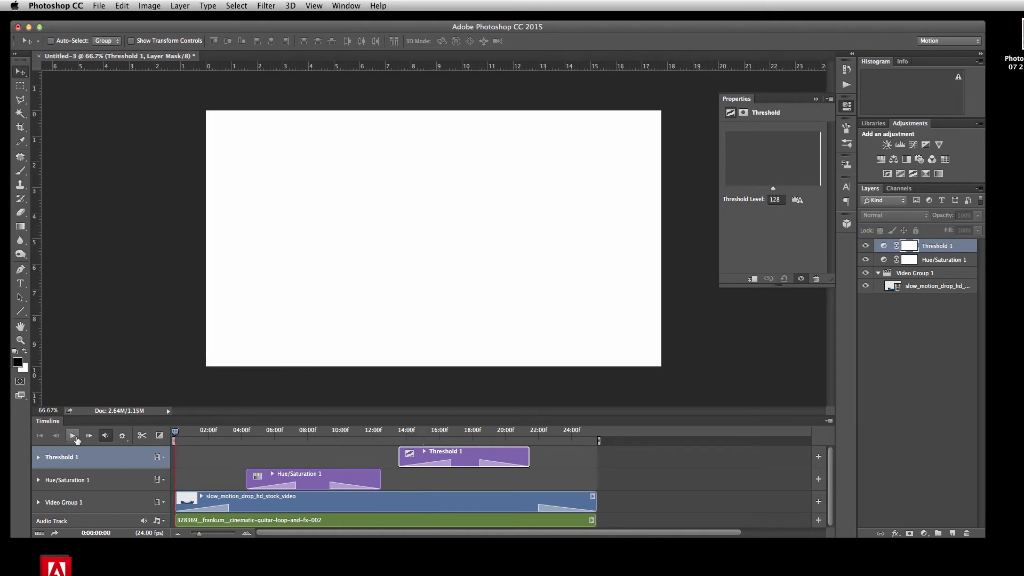
pyautogui.click(73, 437)
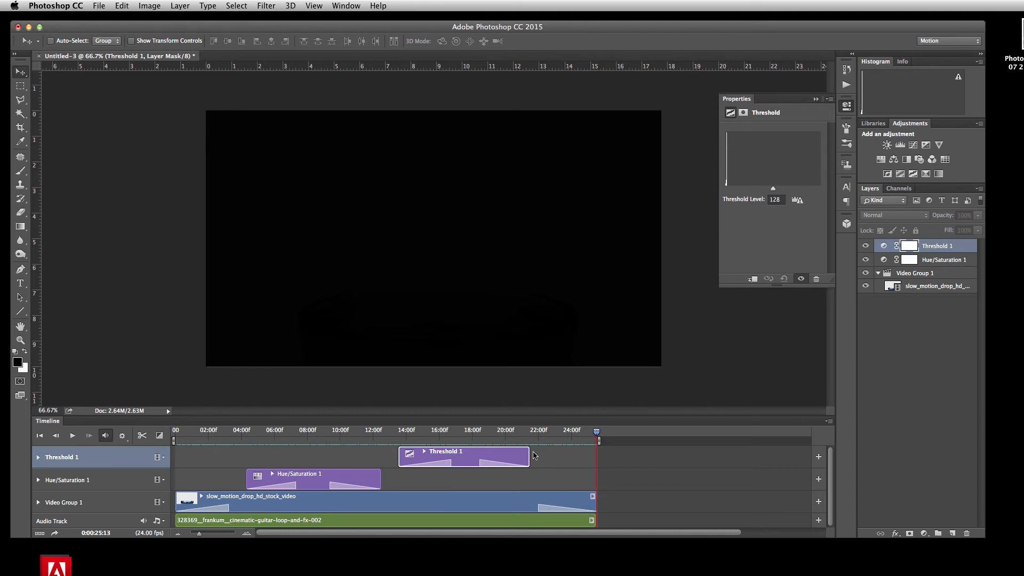
pyautogui.moveTo(528, 456); pyautogui.dragTo(484, 452)
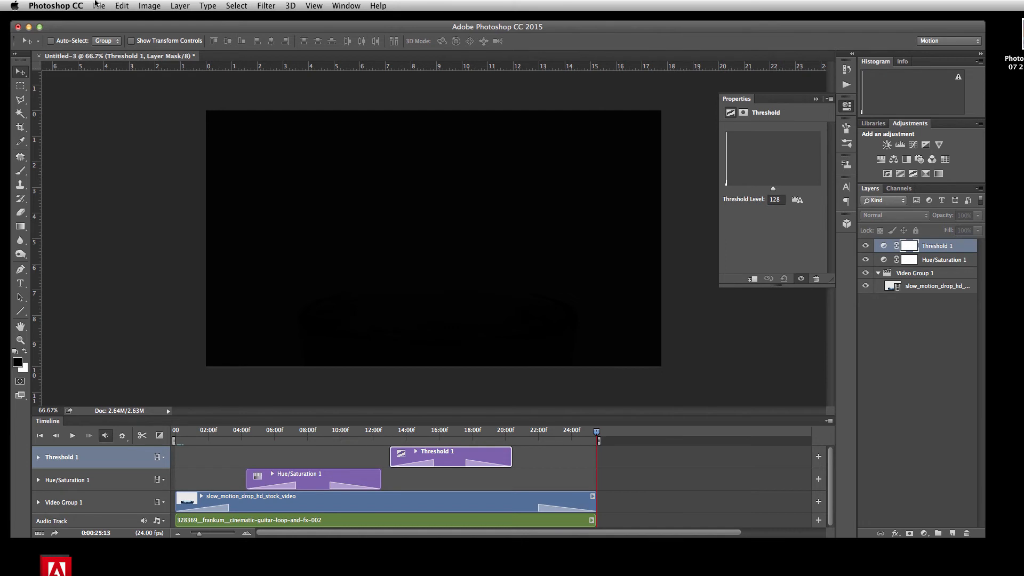
# - Save the project as DL_Video.psd in the PhotoshopVideo folder, keeping layers and Maximize Compatibility
pyautogui.click(100, 7)
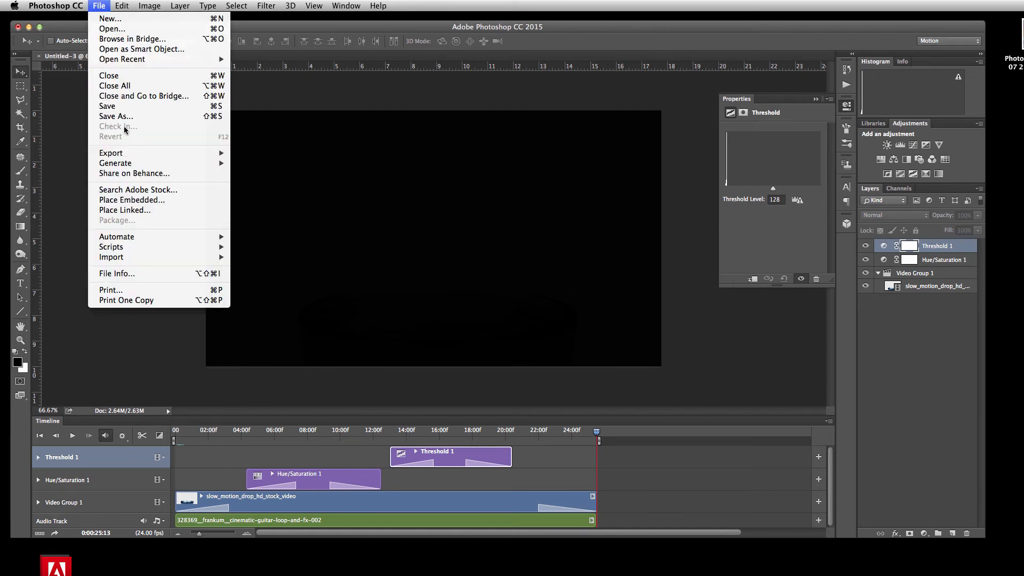
pyautogui.click(116, 116)
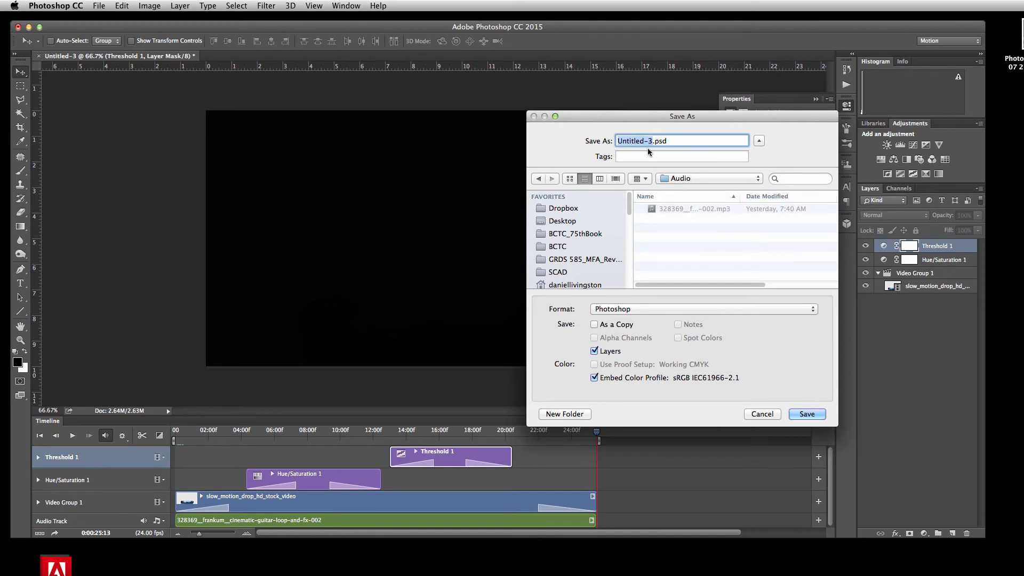
pyautogui.write('DL_Vide')
pyautogui.press('BackSpace')
pyautogui.press('BackSpace')
pyautogui.press('BackSpace')
pyautogui.write('ideo')
pyautogui.click(681, 178)
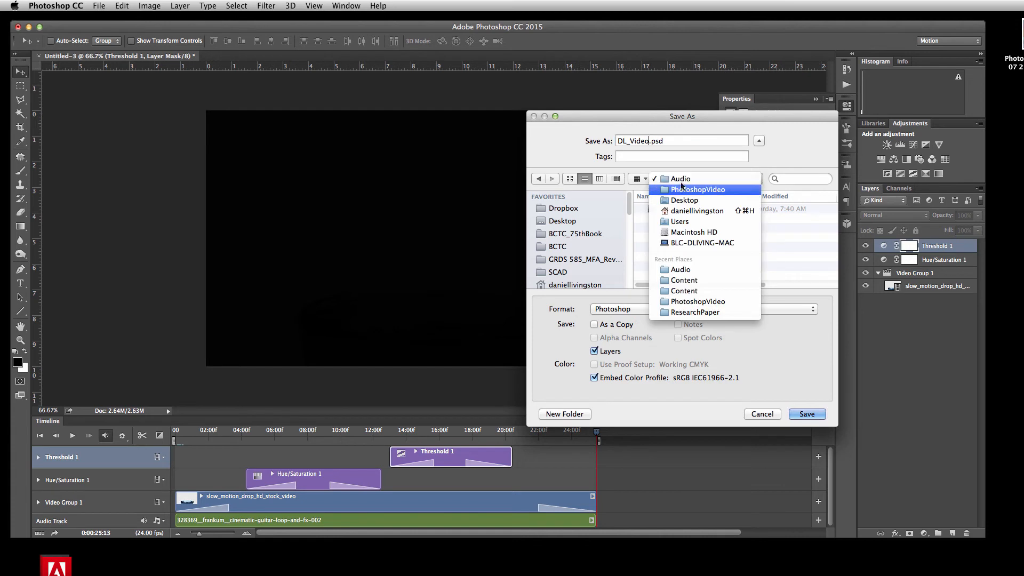
pyautogui.click(682, 190)
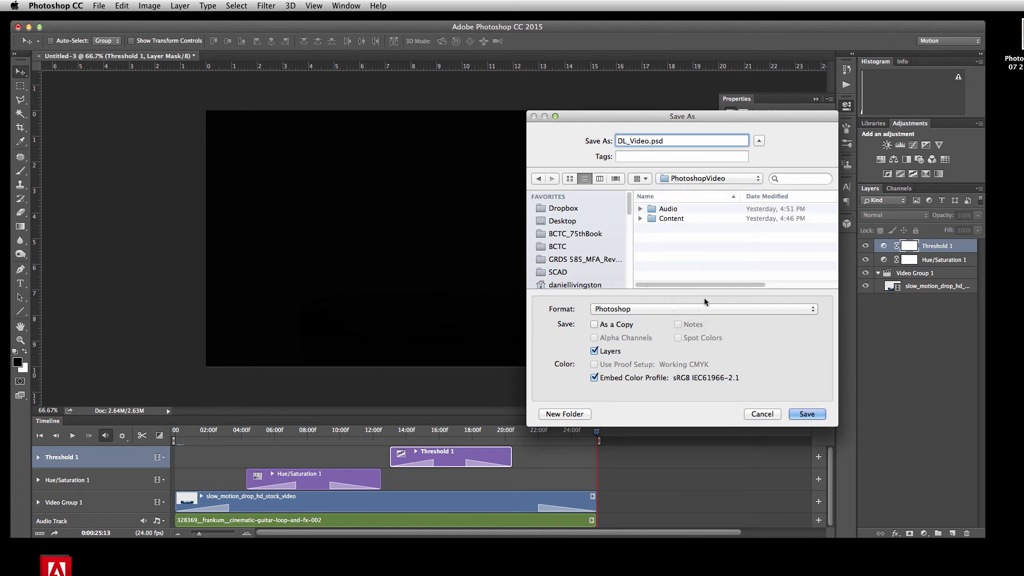
pyautogui.click(814, 416)
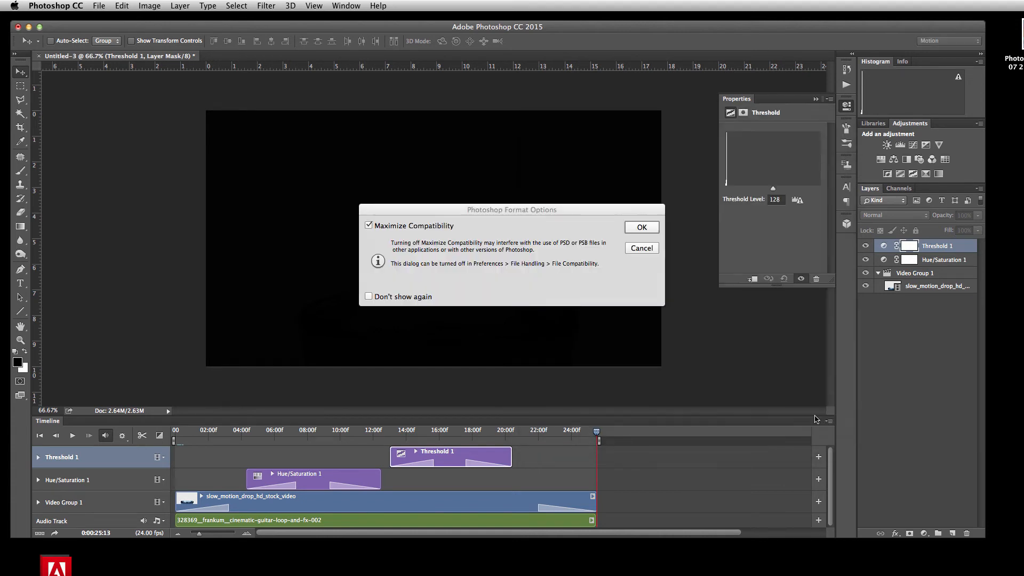
pyautogui.click(651, 229)
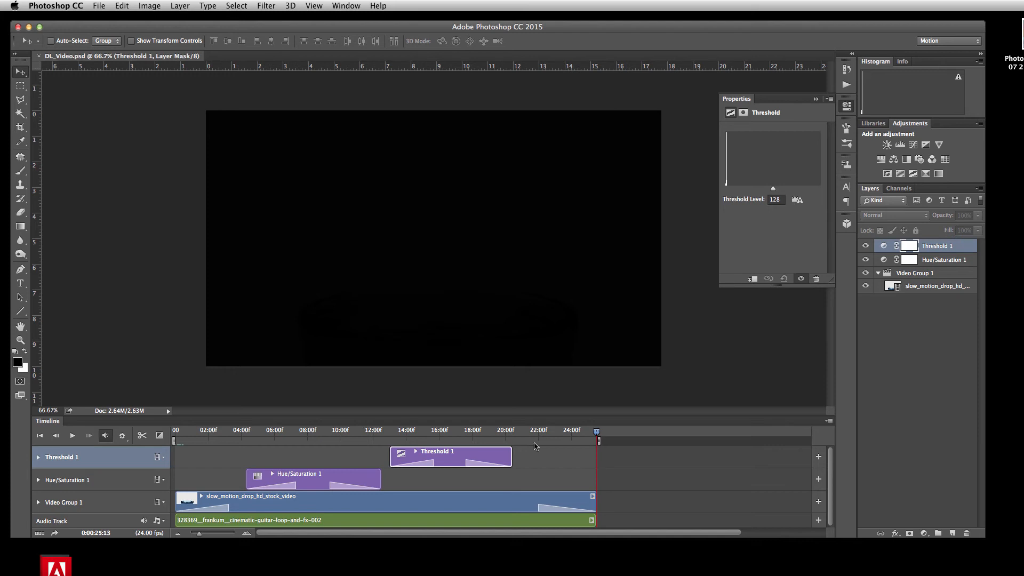
# - Add a horizontal text layer reading RIPPLES above the glass, with its clip starting at about 19 seconds on the timeline
pyautogui.click(554, 433)
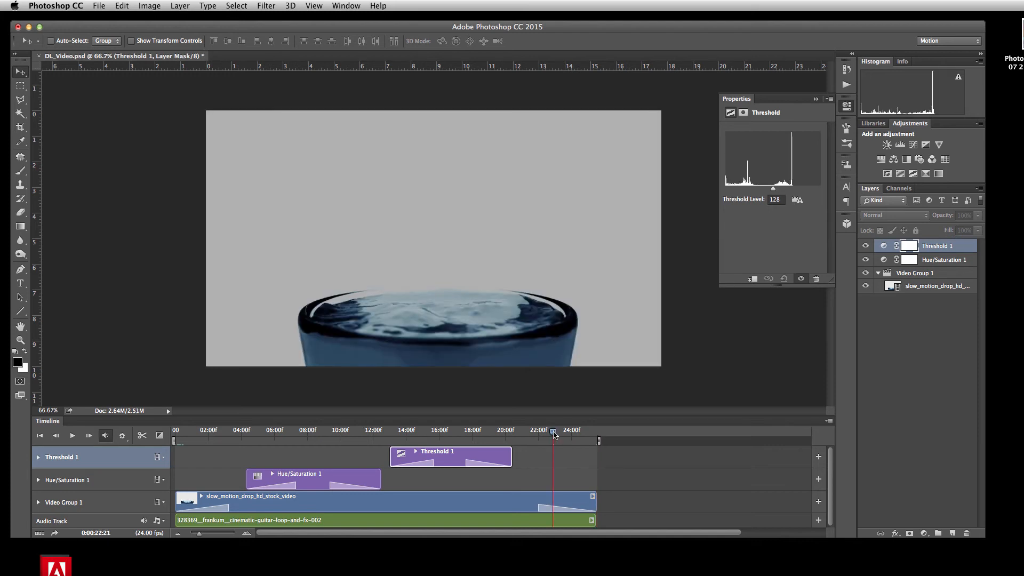
pyautogui.moveTo(554, 434); pyautogui.dragTo(488, 489)
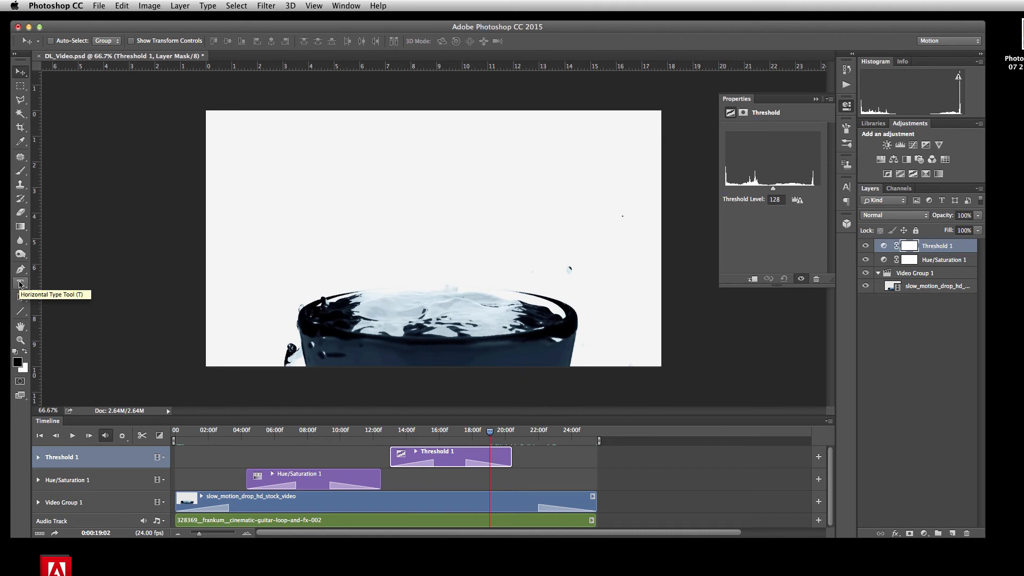
pyautogui.click(19, 285)
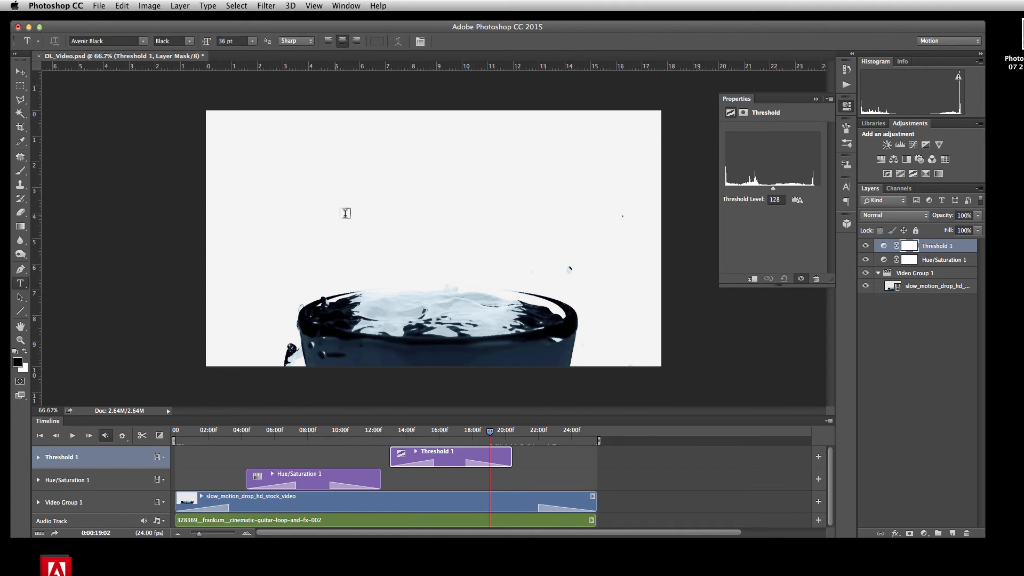
pyautogui.click(344, 193)
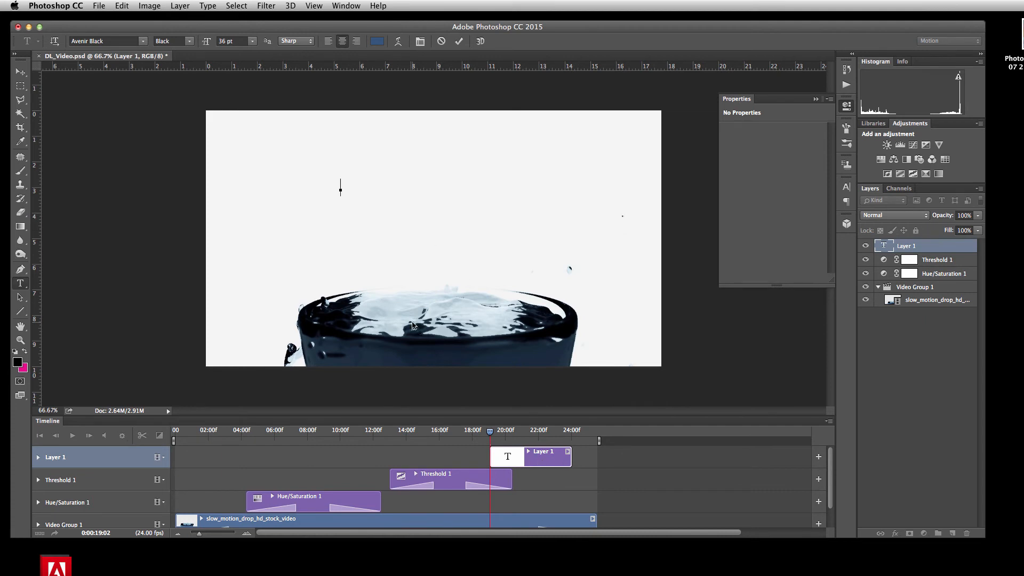
pyautogui.write('RIPPLES')
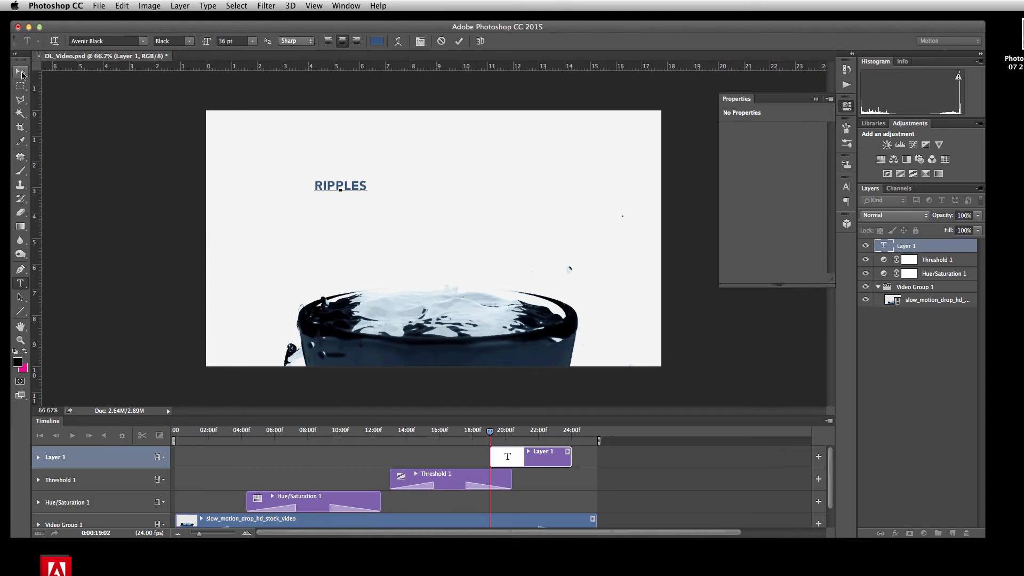
pyautogui.click(459, 42)
pyautogui.click(21, 73)
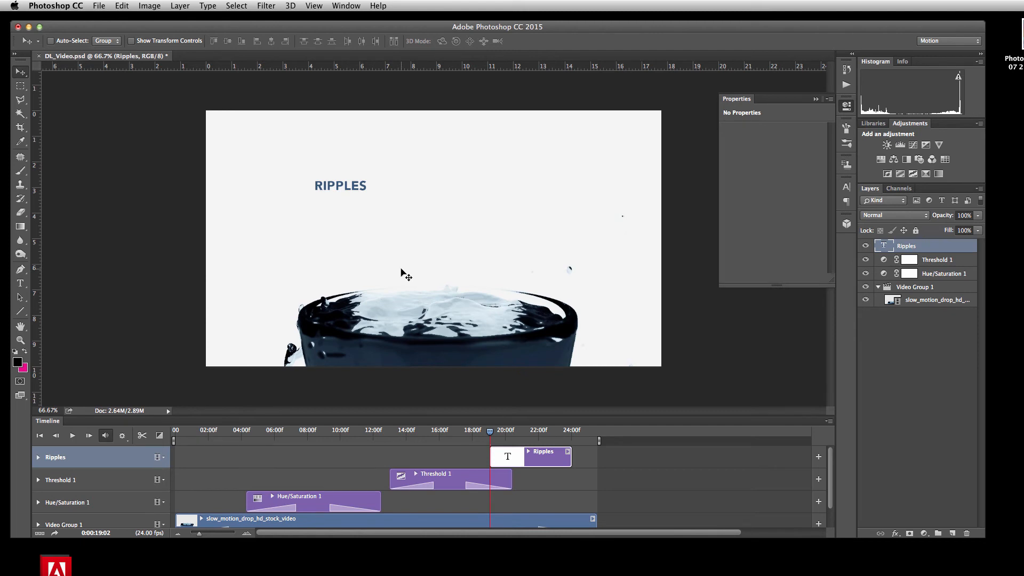
# - Scale the RIPPLES text up to about 158 pt and move it near the top centre of the frame
pyautogui.press('super+t')
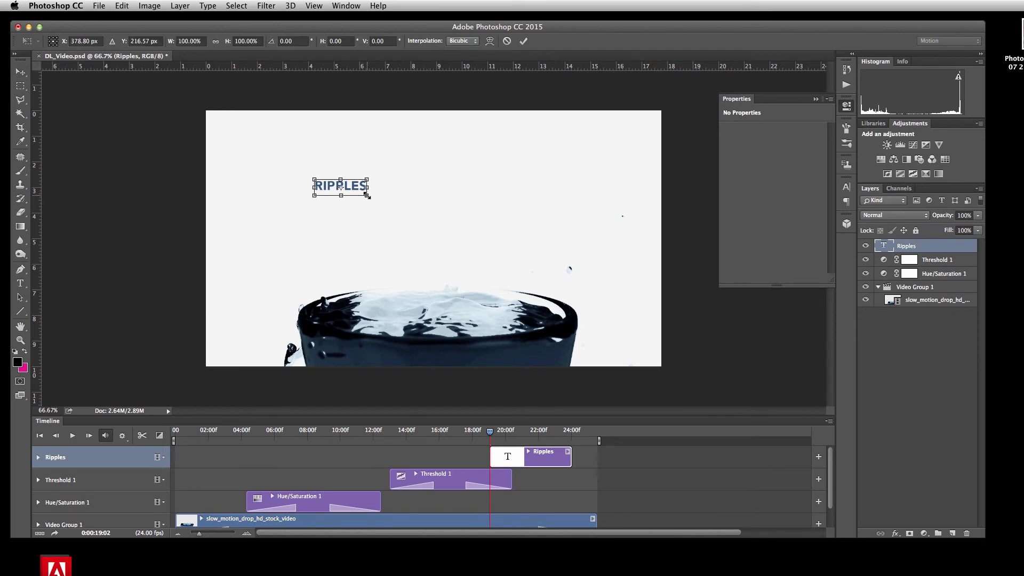
pyautogui.moveTo(367, 195); pyautogui.dragTo(547, 256)
pyautogui.press('Return')
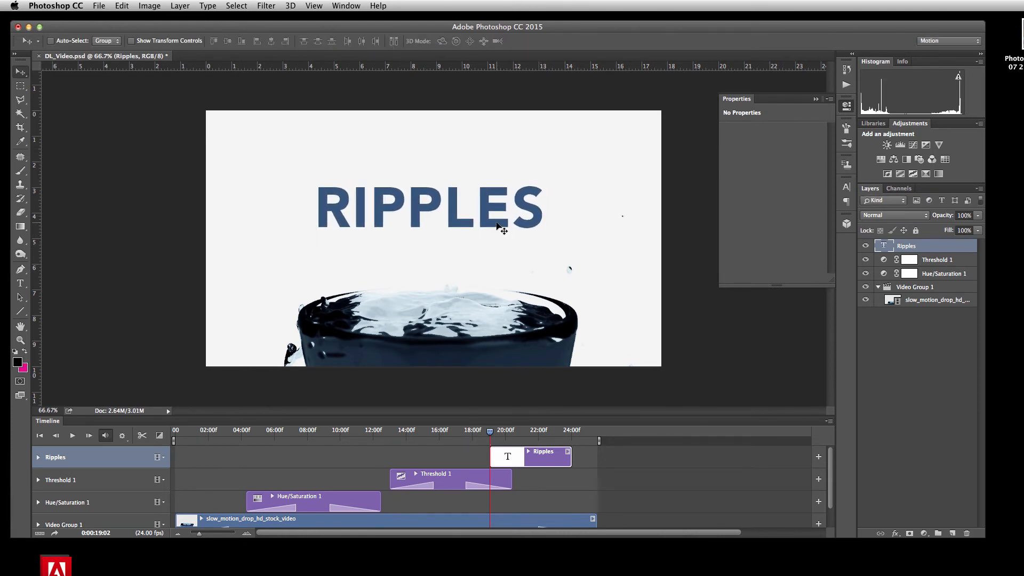
pyautogui.moveTo(499, 225); pyautogui.dragTo(501, 178)
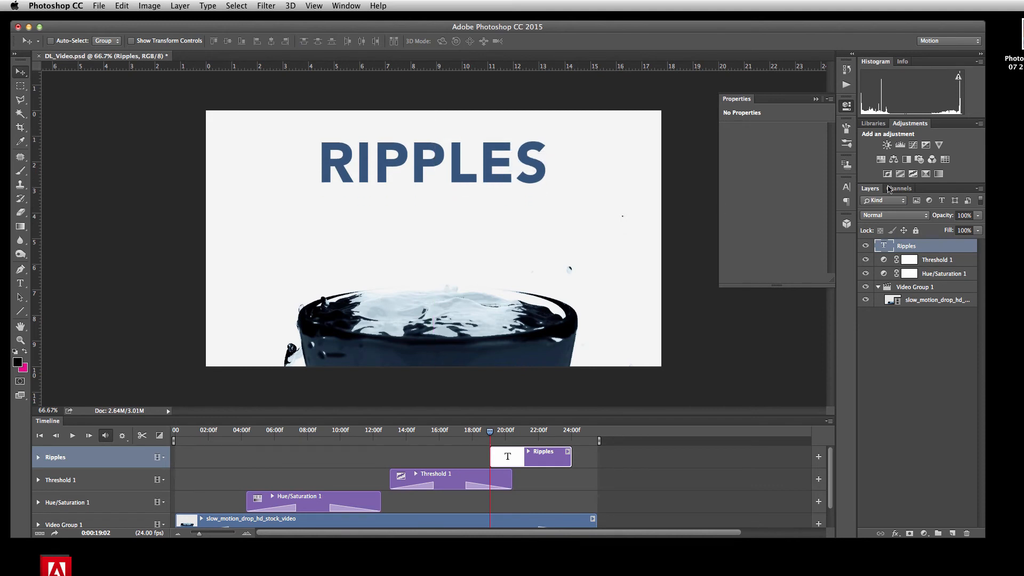
# - Recolor the RIPPLES text with a dark blue sampled from the glass in the video
pyautogui.click(847, 186)
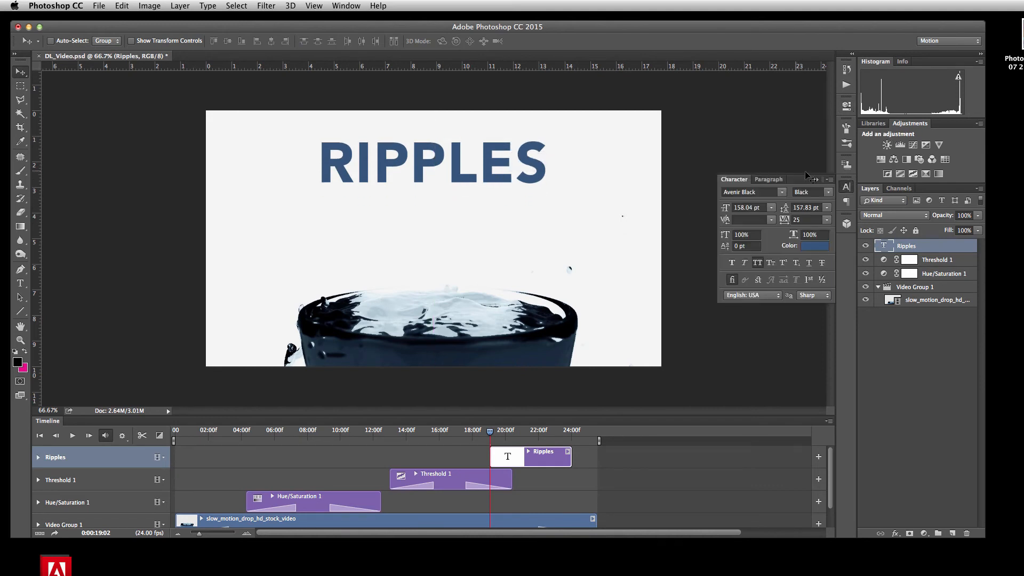
pyautogui.click(818, 248)
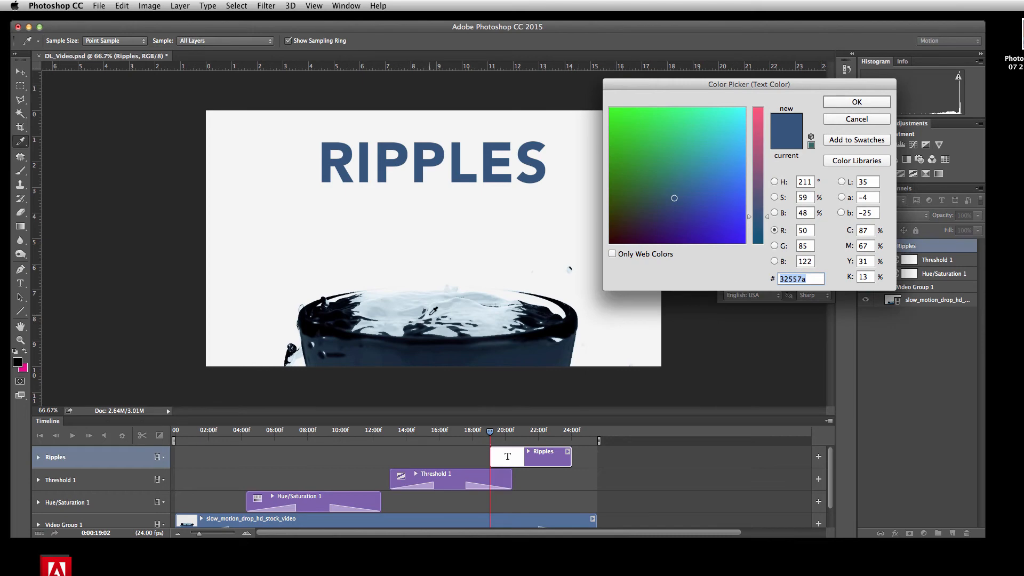
pyautogui.click(415, 303)
pyautogui.click(458, 347)
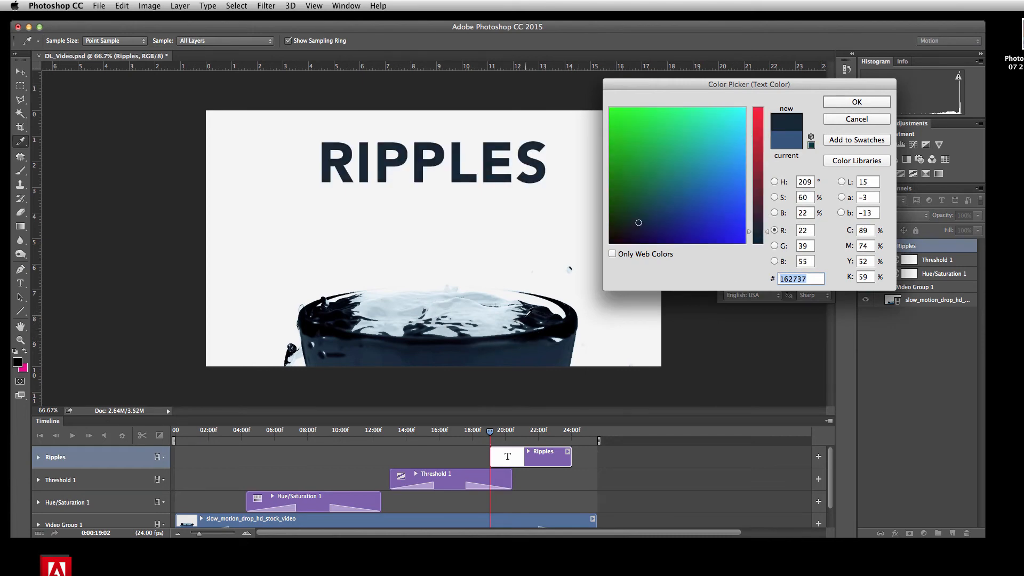
pyautogui.click(484, 343)
pyautogui.click(367, 353)
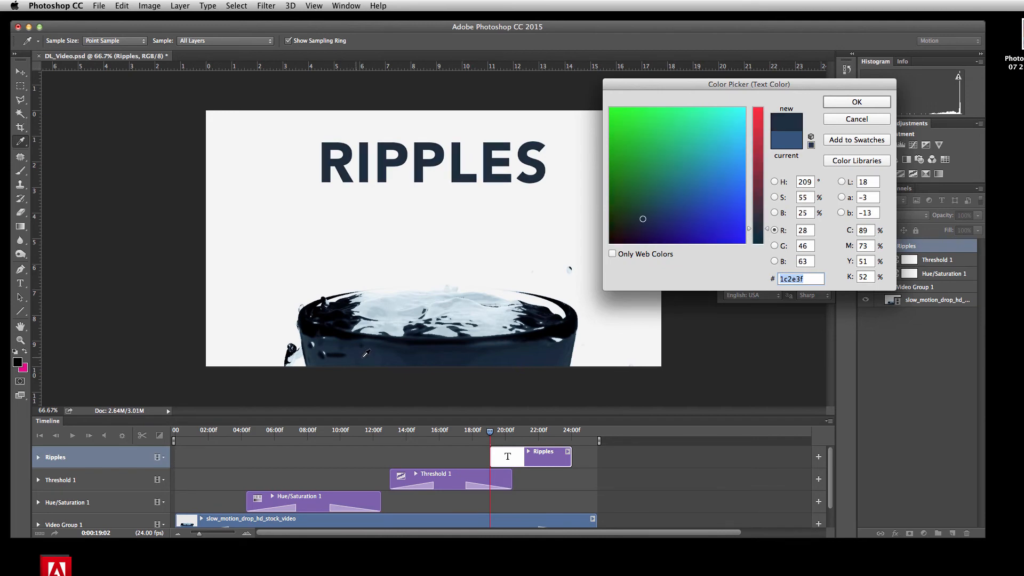
pyautogui.click(316, 352)
pyautogui.click(868, 105)
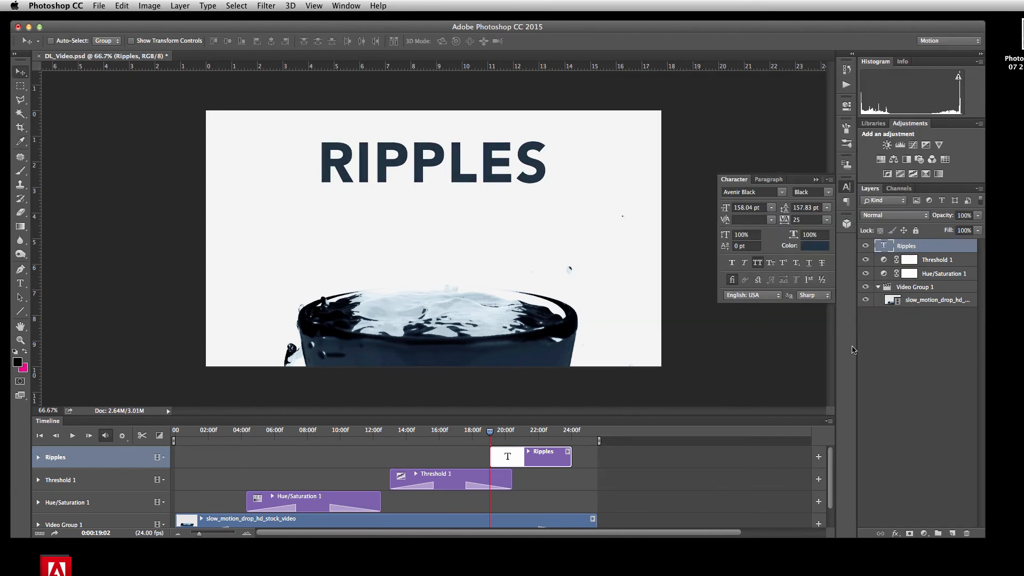
# - Play the timeline from about 17 seconds to near the end, and scrub around the point where the RIPPLES title starts
pyautogui.click(468, 432)
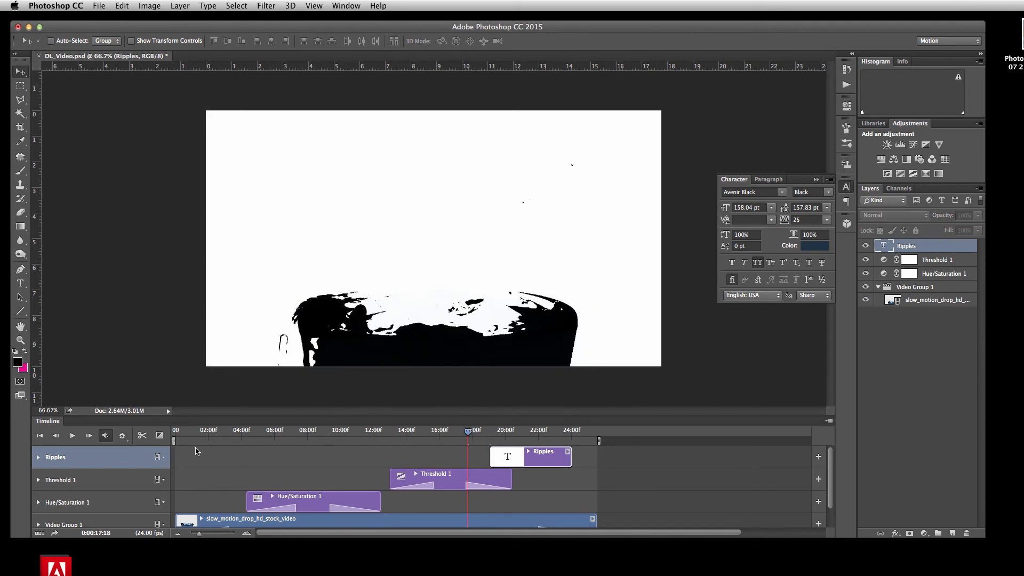
pyautogui.click(73, 435)
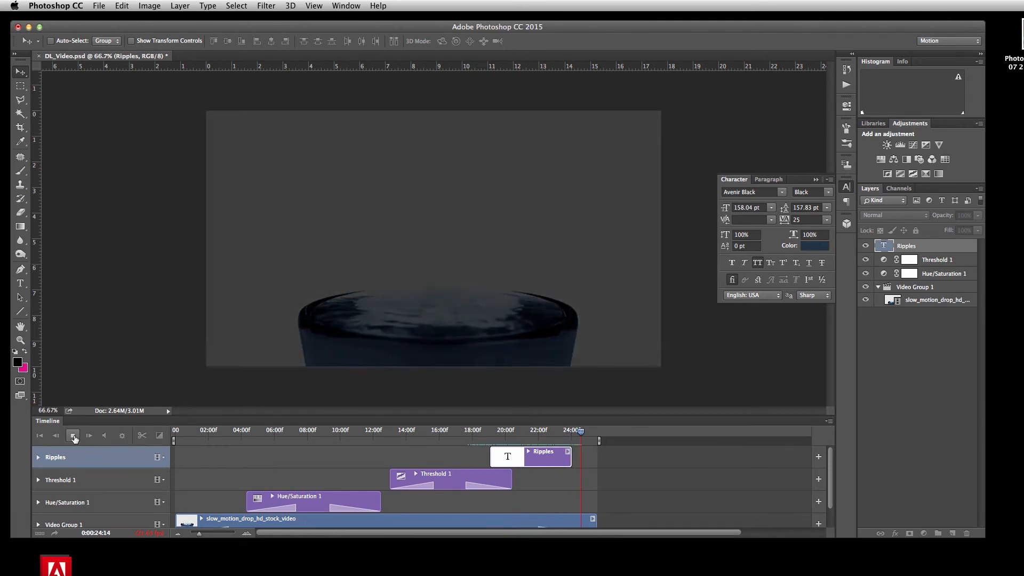
pyautogui.click(74, 436)
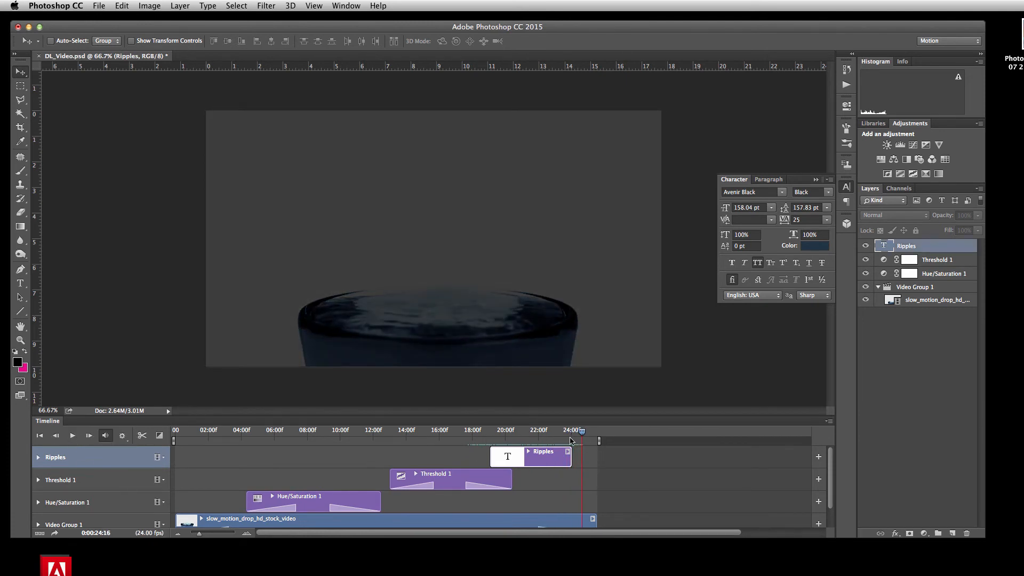
pyautogui.moveTo(581, 435); pyautogui.dragTo(488, 443)
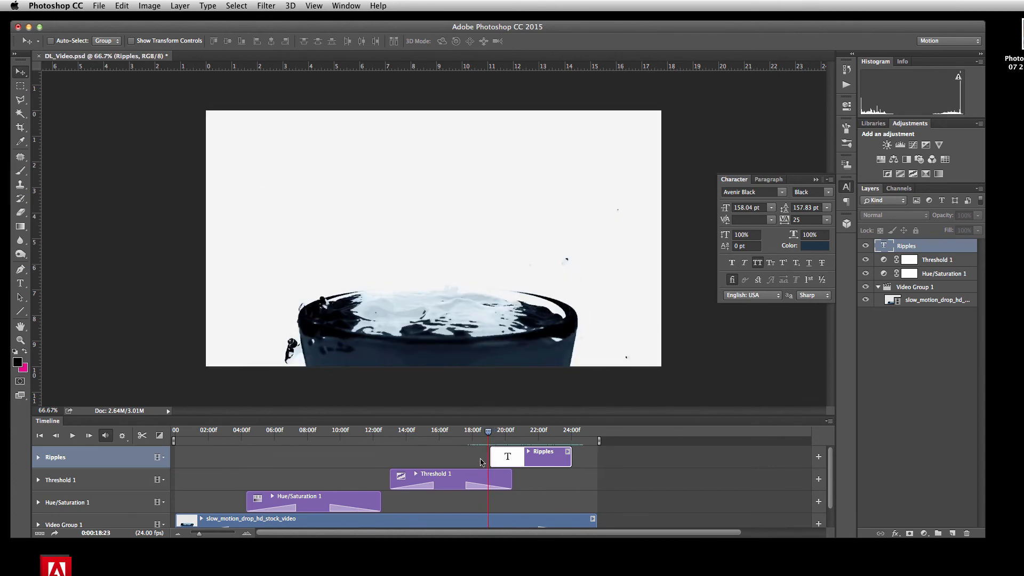
pyautogui.moveTo(488, 434); pyautogui.dragTo(501, 435)
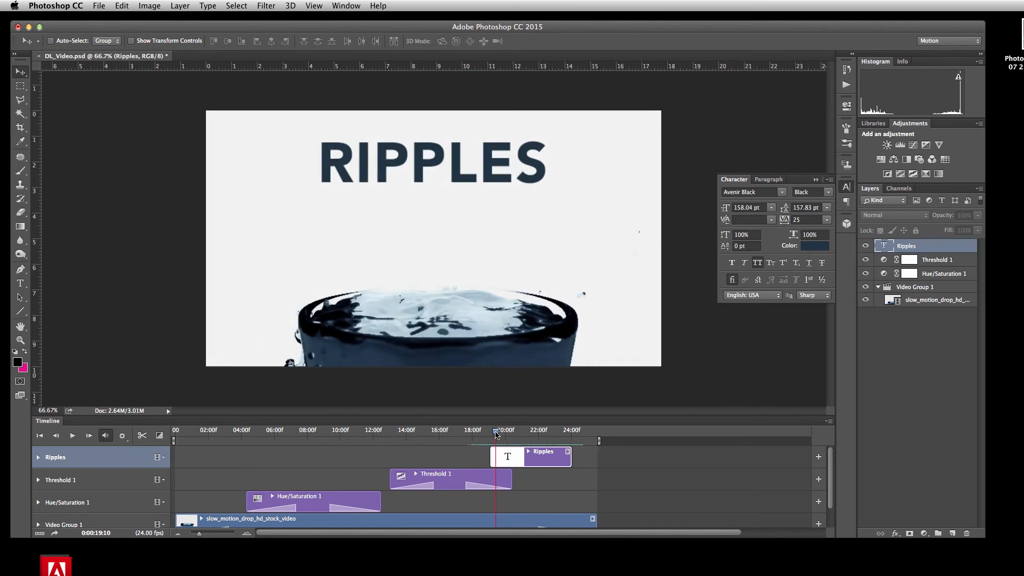
# - Apply a Pan & Zoom motion with Zoom In to the RIPPLES clip and play it back from about 18 seconds
pyautogui.click(567, 453)
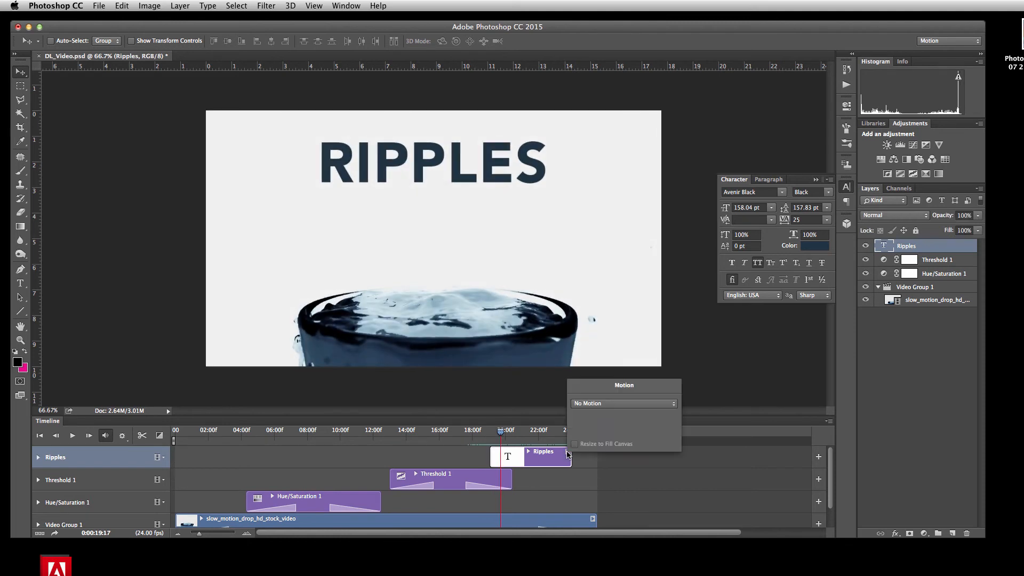
pyautogui.click(626, 404)
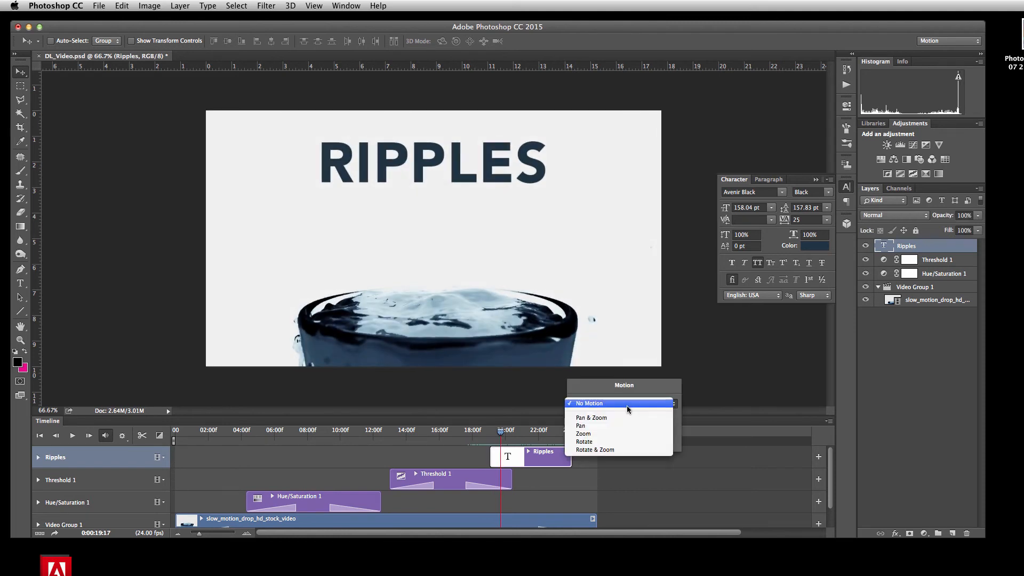
pyautogui.click(594, 417)
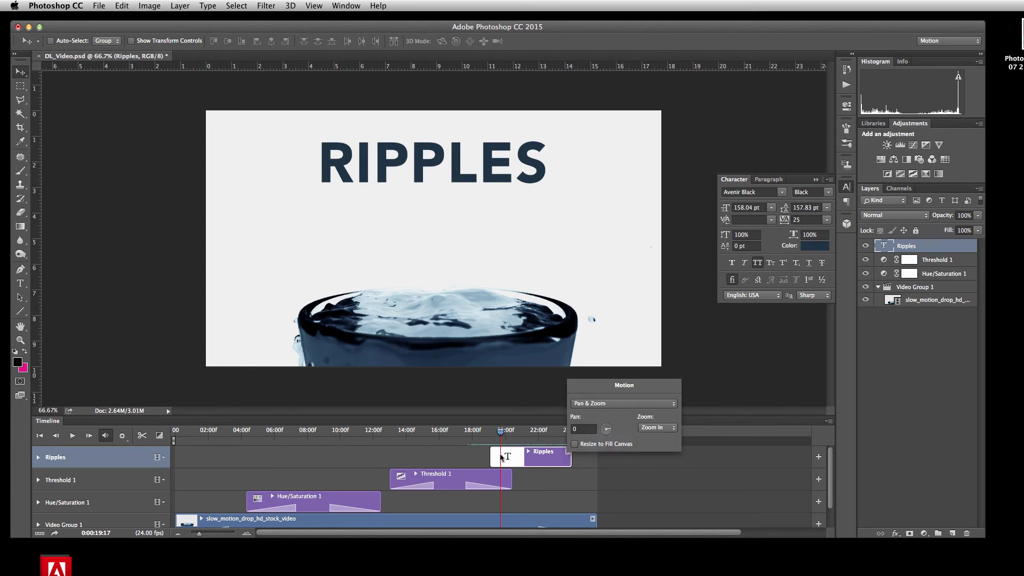
pyautogui.click(452, 432)
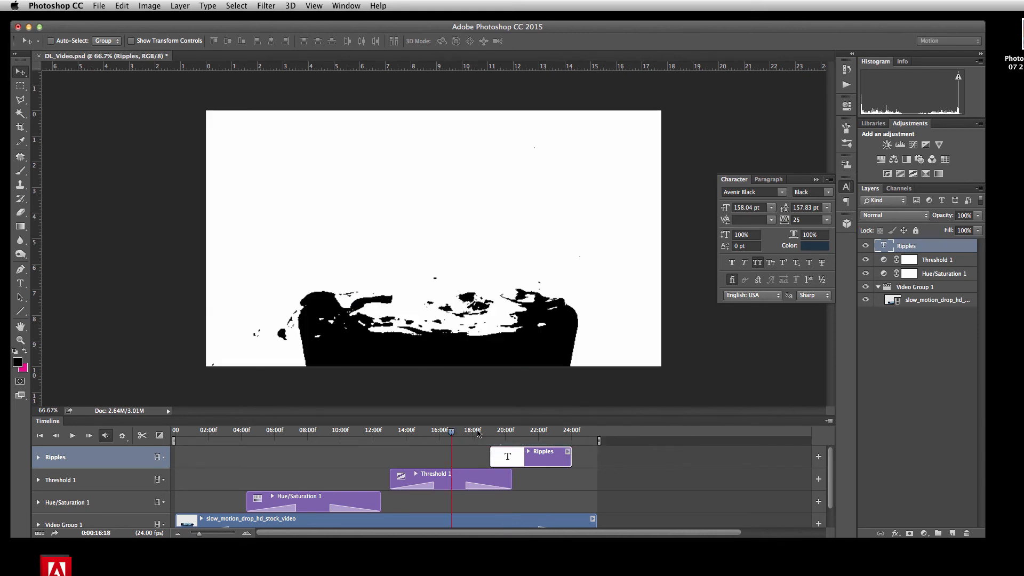
pyautogui.click(481, 432)
pyautogui.click(74, 436)
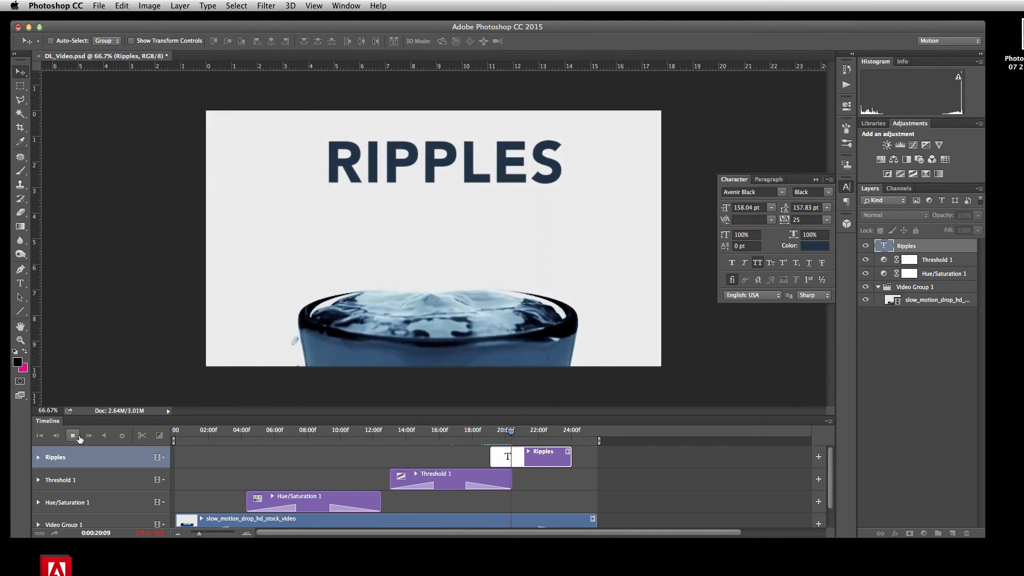
pyautogui.click(73, 436)
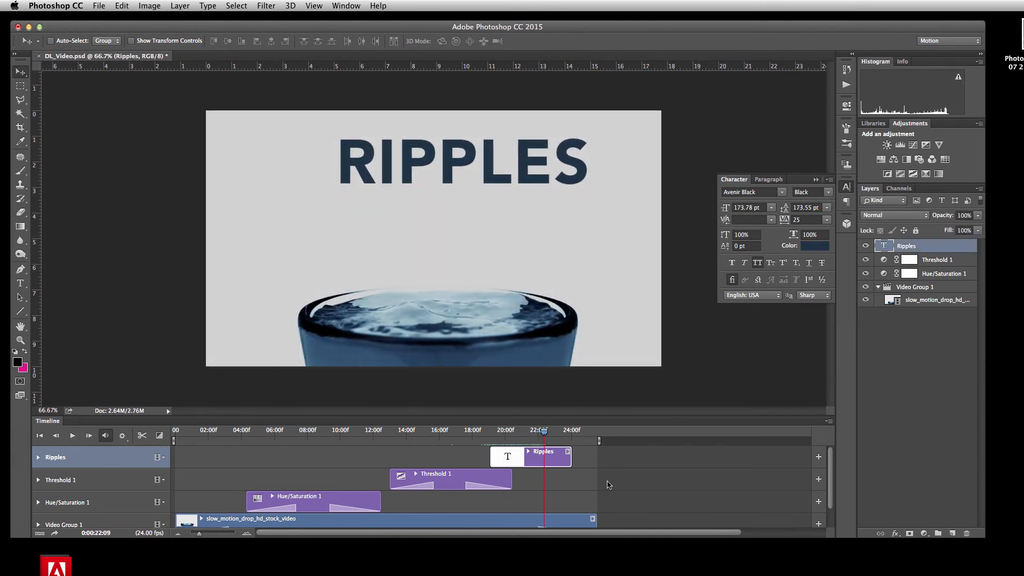
# - Set the RIPPLES clip's motion back to No Motion
pyautogui.click(568, 453)
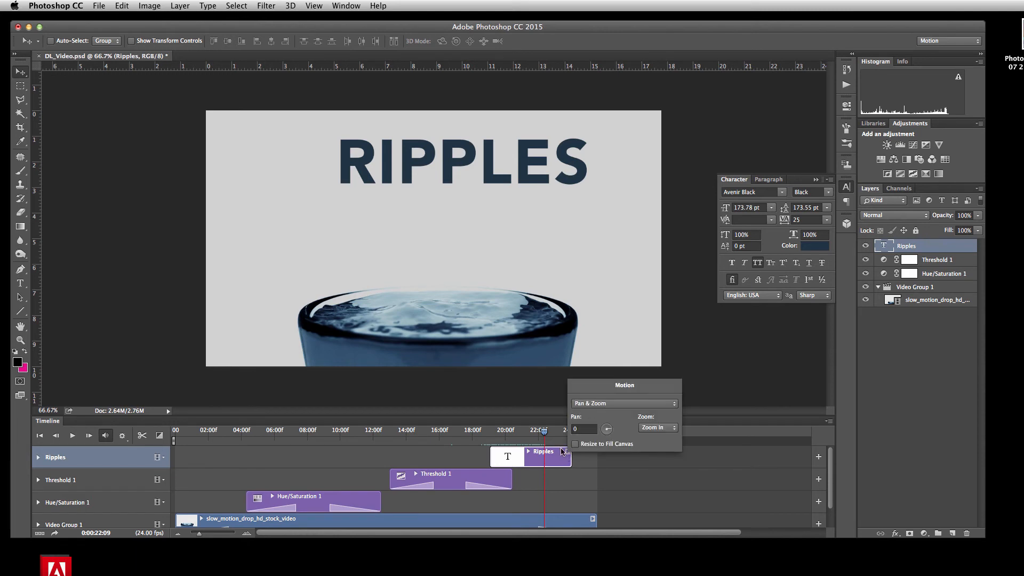
pyautogui.click(602, 405)
pyautogui.click(594, 390)
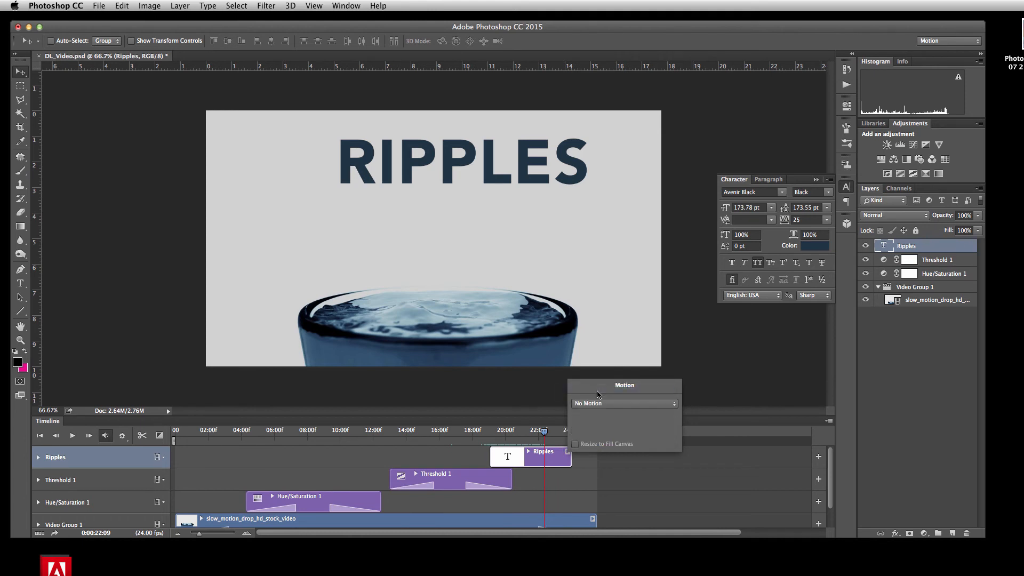
pyautogui.click(563, 452)
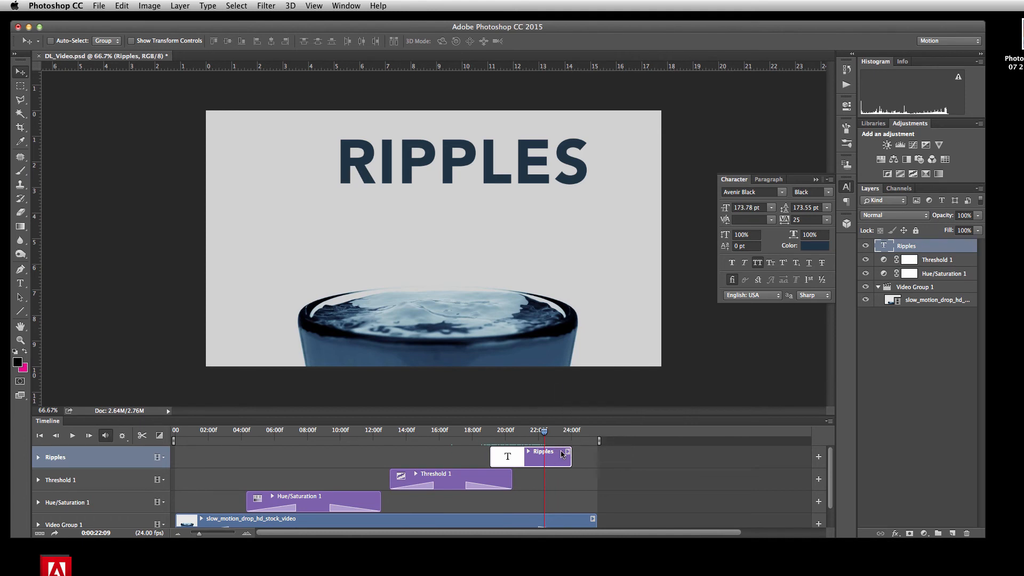
# - Start Transform keyframing on the RIPPLES clip at its beginning, and shift the first keyframe to about 19:19
pyautogui.click(38, 458)
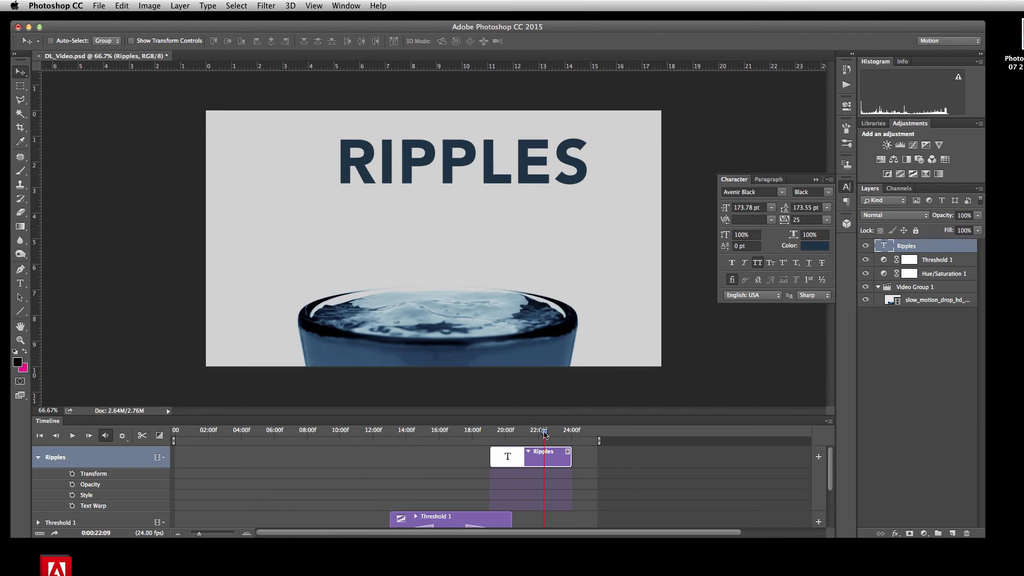
pyautogui.moveTo(545, 434); pyautogui.dragTo(491, 431)
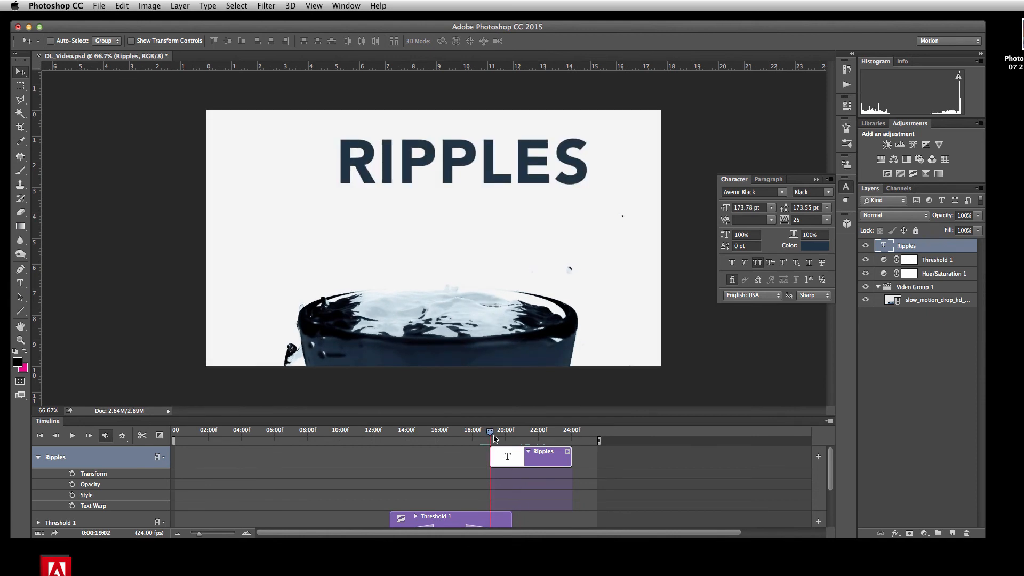
pyautogui.moveTo(491, 433); pyautogui.dragTo(491, 436)
pyautogui.click(72, 474)
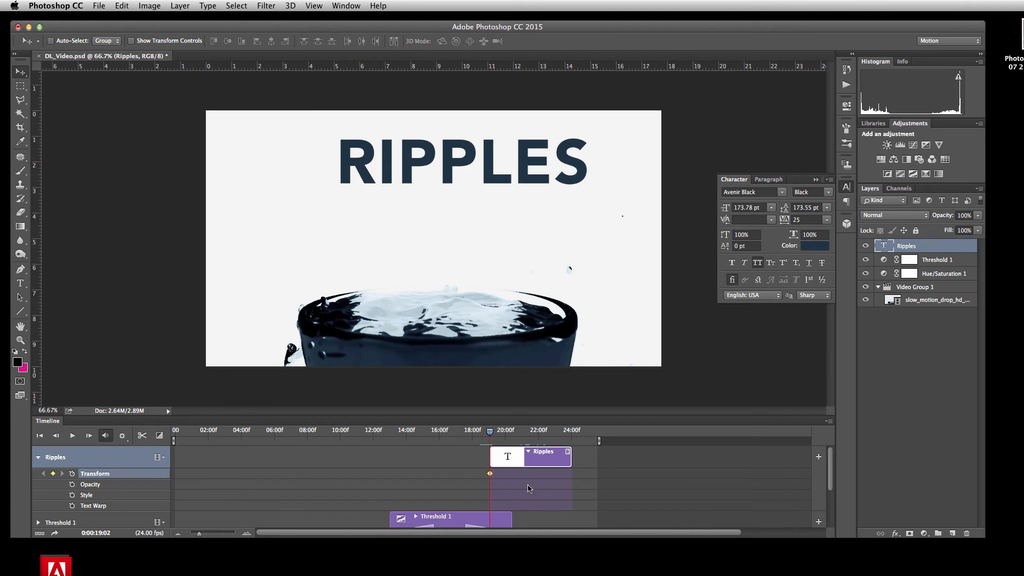
pyautogui.moveTo(490, 473); pyautogui.dragTo(502, 475)
# - At 24:01, scale the RIPPLES text down to about 63 pt and place it just above the glass rim to create an end keyframe
pyautogui.moveTo(490, 433); pyautogui.dragTo(572, 437)
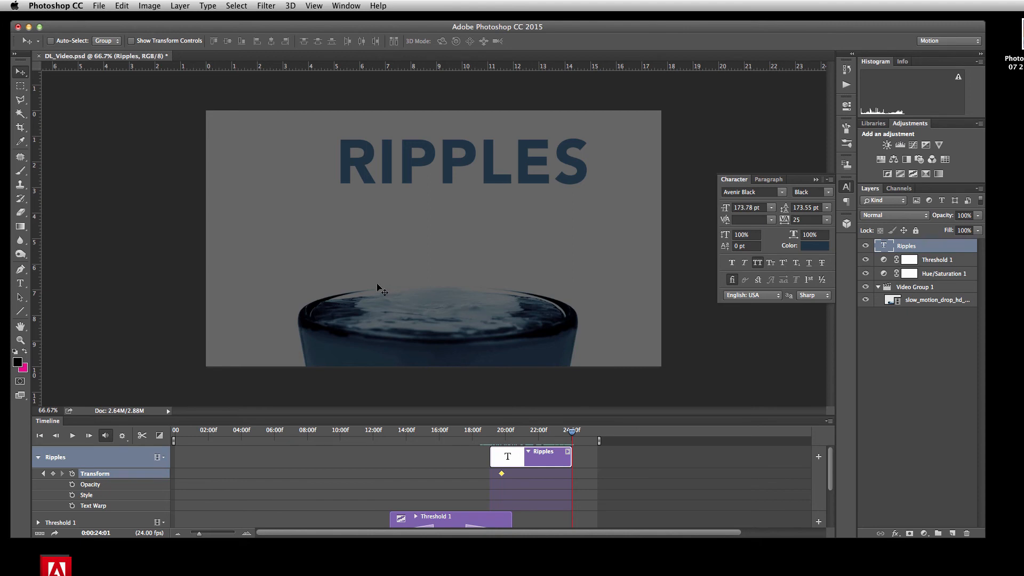
pyautogui.press('super+t')
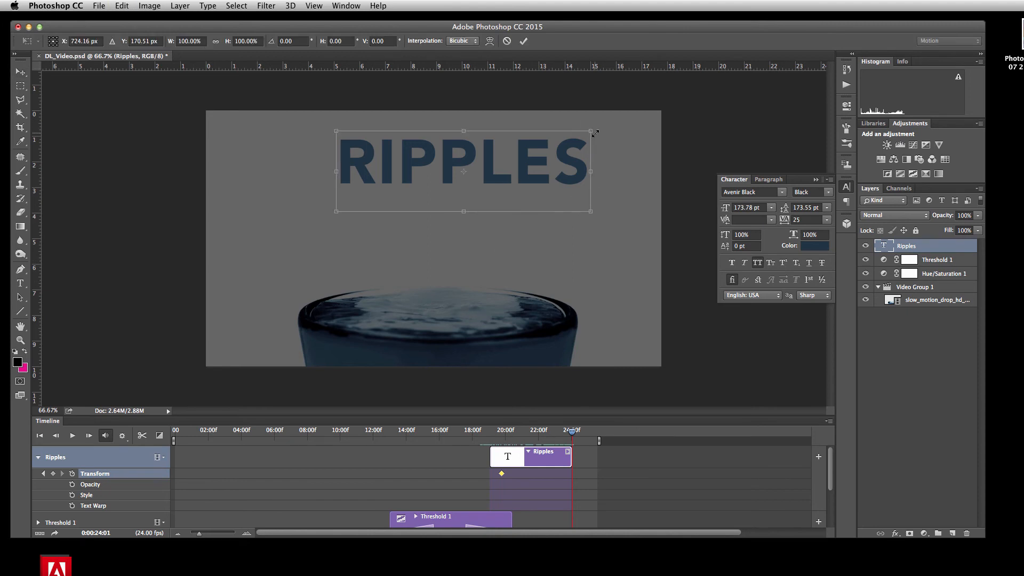
pyautogui.moveTo(592, 132); pyautogui.dragTo(475, 284)
pyautogui.press('Return')
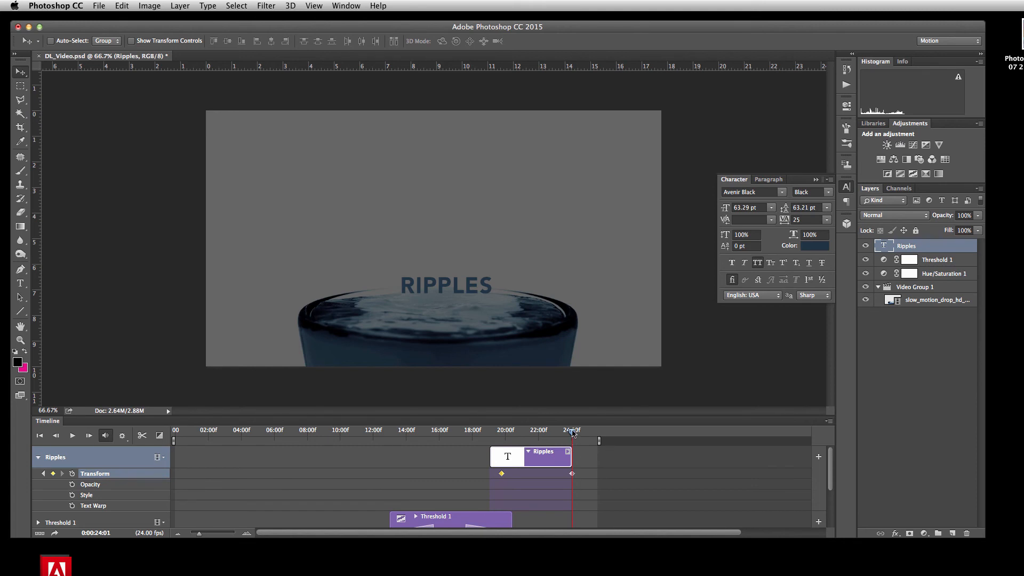
# - Play the RIPPLES transform animation from about 18 seconds to near the end of the timeline
pyautogui.moveTo(573, 432); pyautogui.dragTo(474, 432)
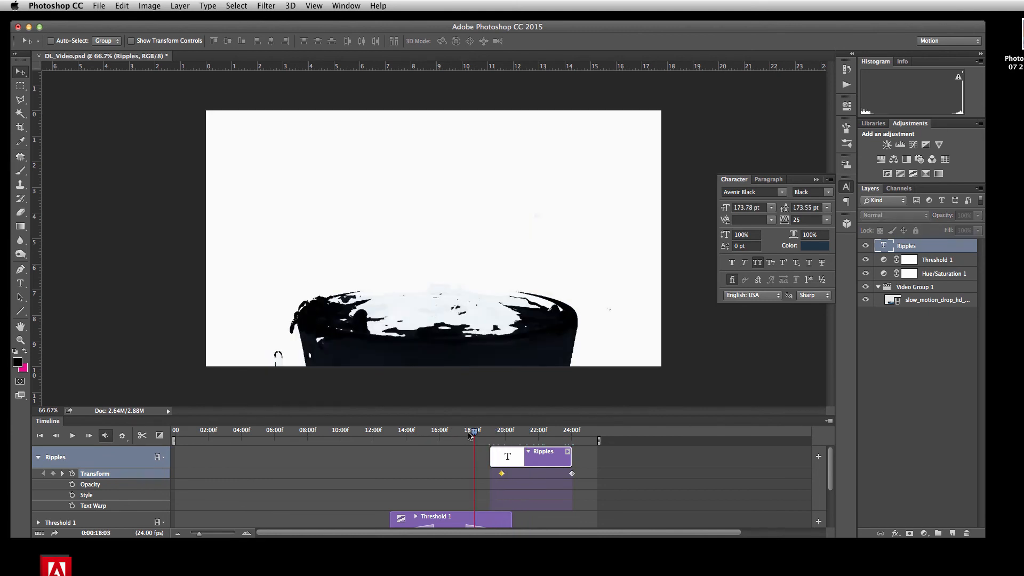
pyautogui.click(73, 436)
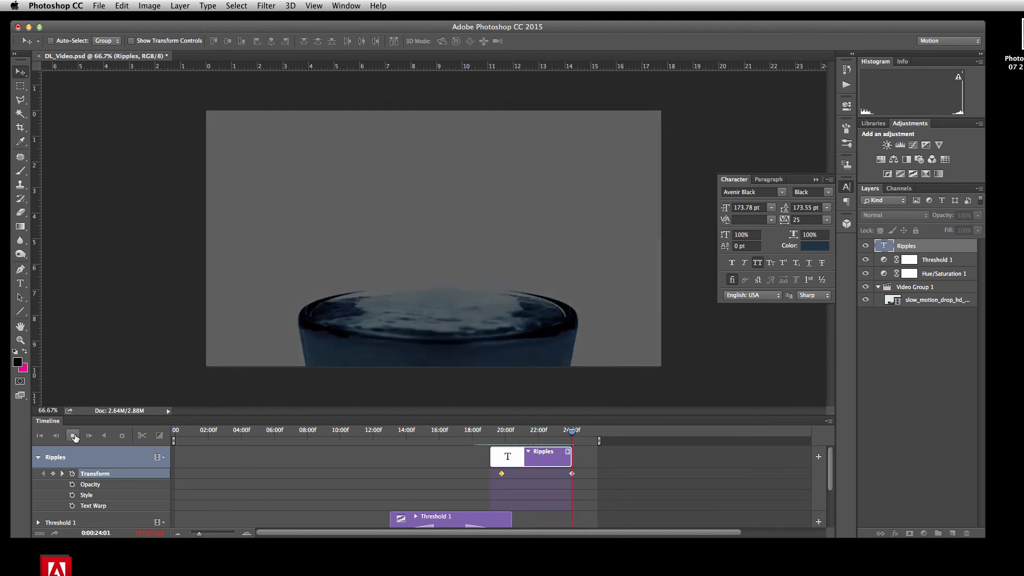
pyautogui.click(74, 436)
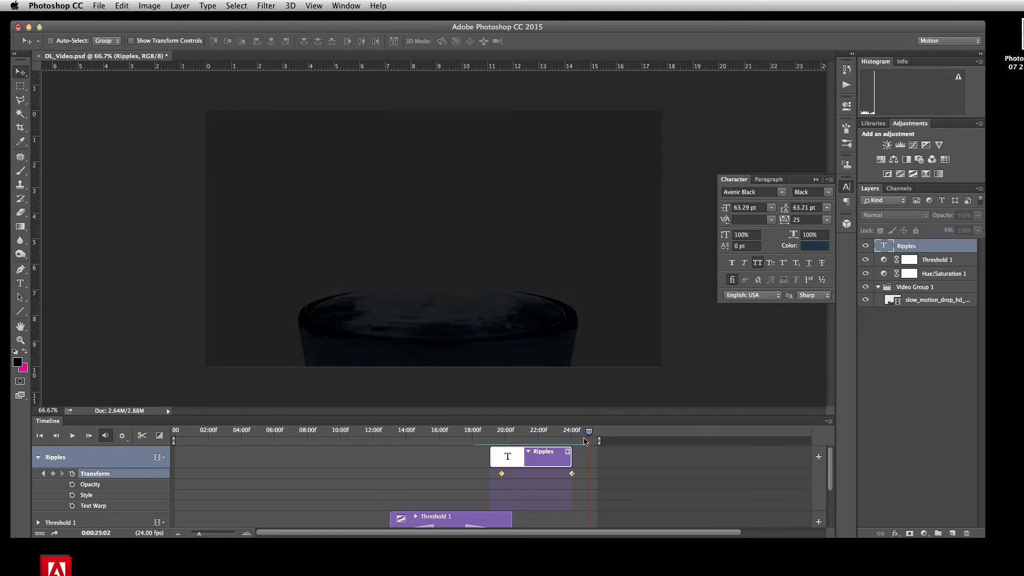
# - Shift the large RIPPLES title left to center it above the glass at 19:03 and at the 19:19 keyframe
pyautogui.moveTo(590, 435); pyautogui.dragTo(491, 431)
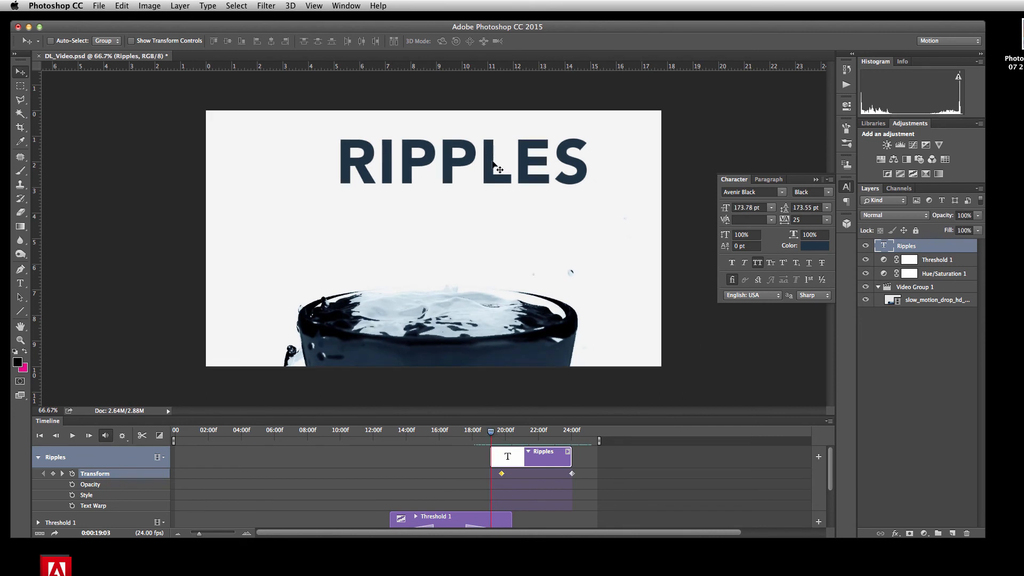
pyautogui.moveTo(496, 165); pyautogui.dragTo(469, 160)
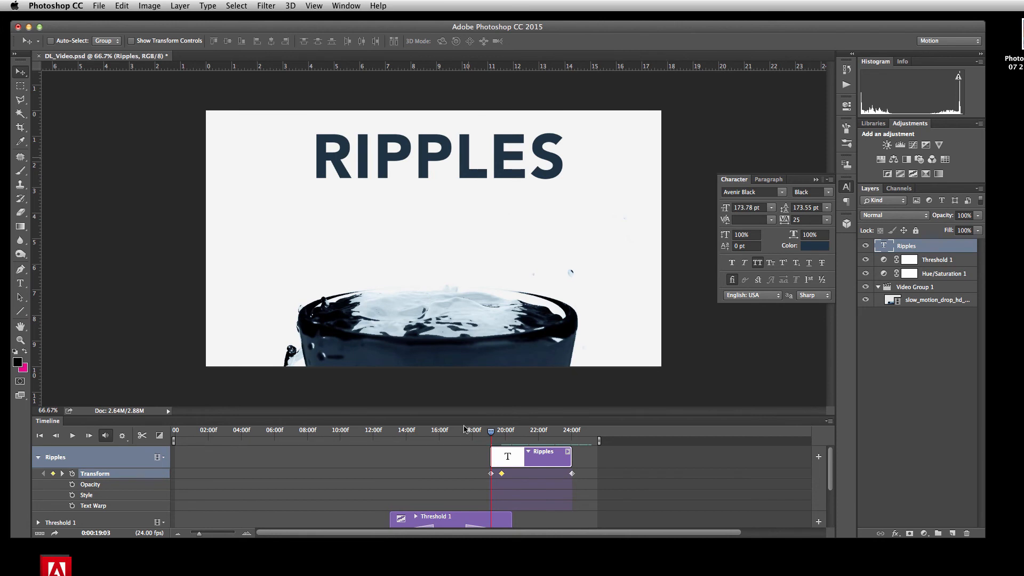
pyautogui.moveTo(491, 436); pyautogui.dragTo(501, 433)
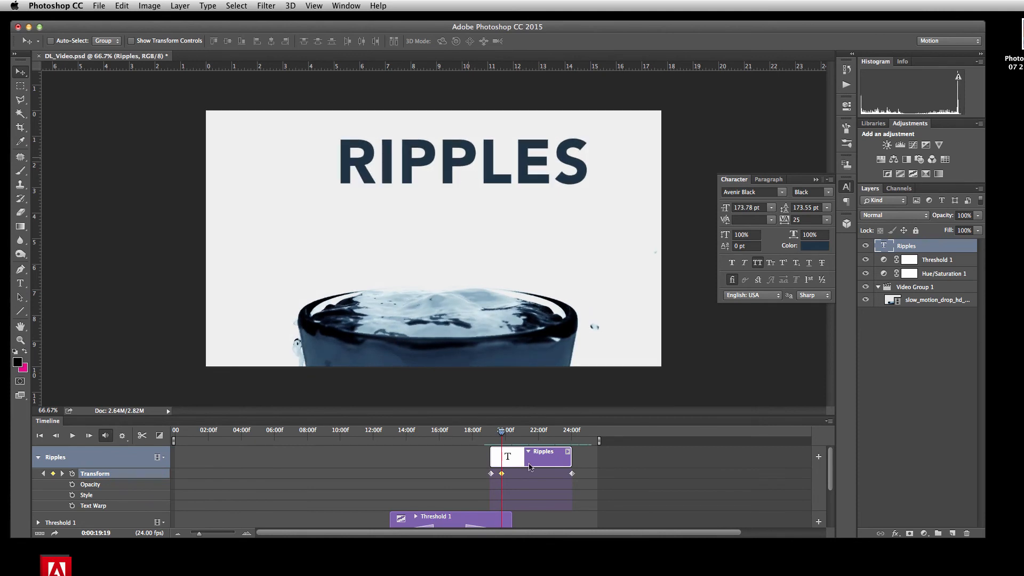
pyautogui.moveTo(509, 172); pyautogui.dragTo(483, 169)
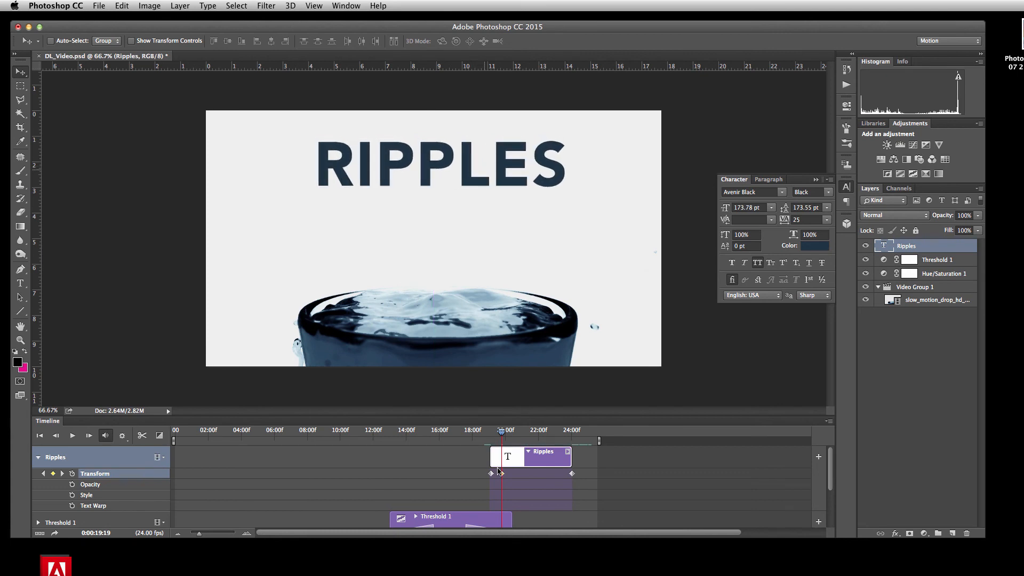
# - Add a Fade to the start of the RIPPLES clip, shortened to end just after 20 seconds, and a Fade to its end
pyautogui.moveTo(501, 431)
pyautogui.mouseDown()
pyautogui.moveTo(465, 431)
pyautogui.moveTo(530, 433)
pyautogui.moveTo(483, 433)
pyautogui.mouseUp()
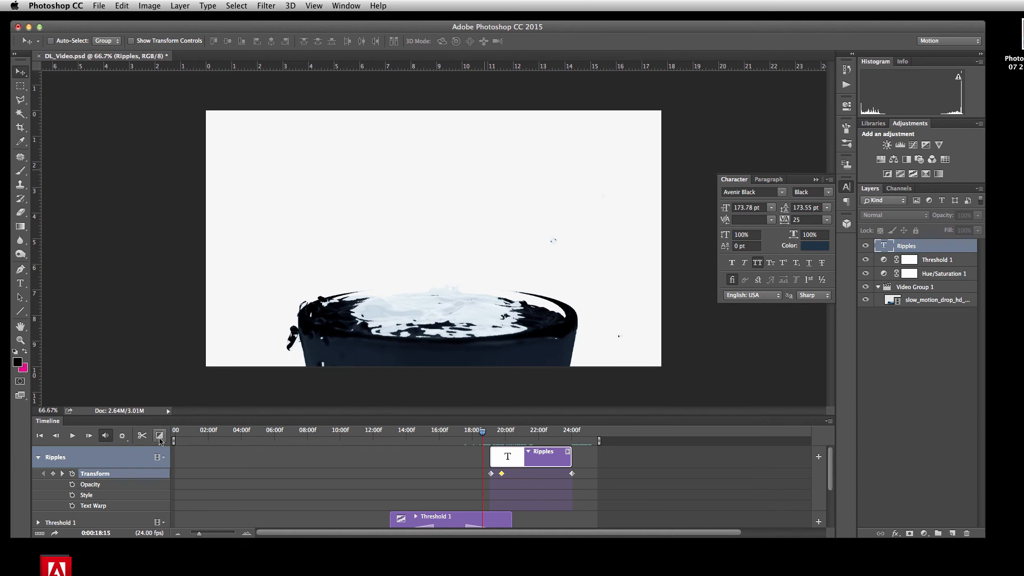
pyautogui.click(159, 436)
pyautogui.moveTo(164, 346); pyautogui.dragTo(514, 460)
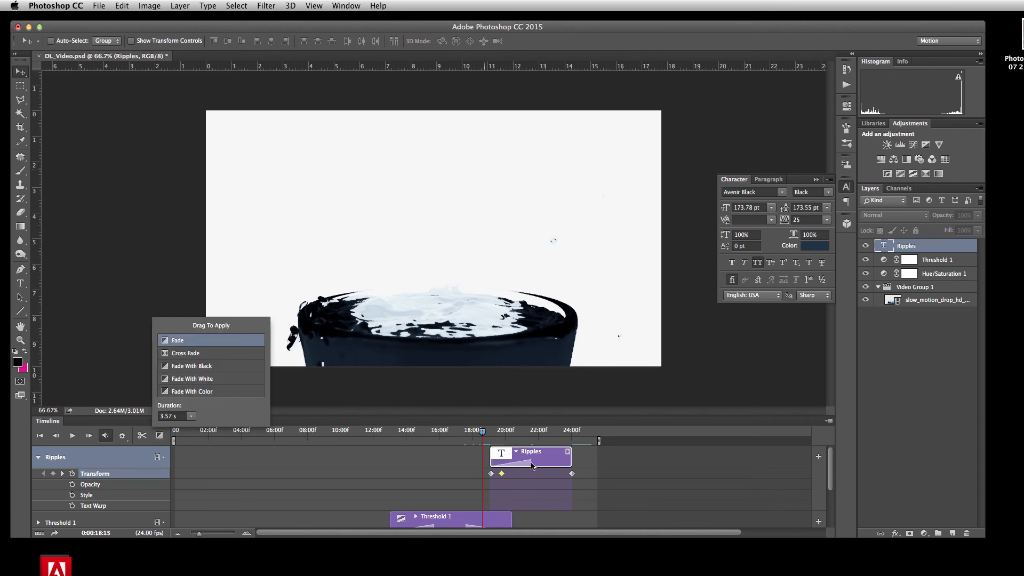
pyautogui.click(530, 463)
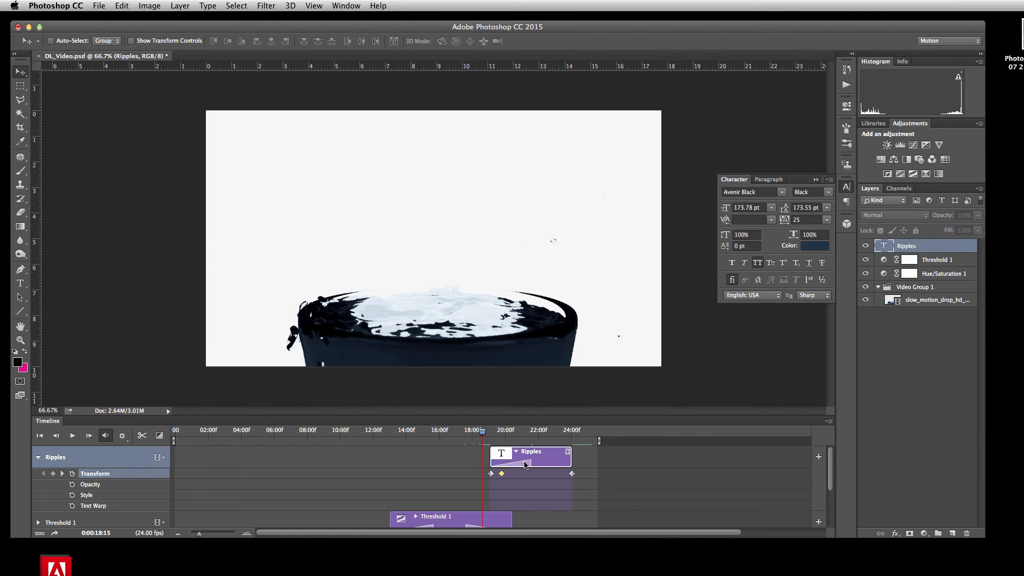
pyautogui.moveTo(529, 462); pyautogui.dragTo(511, 463)
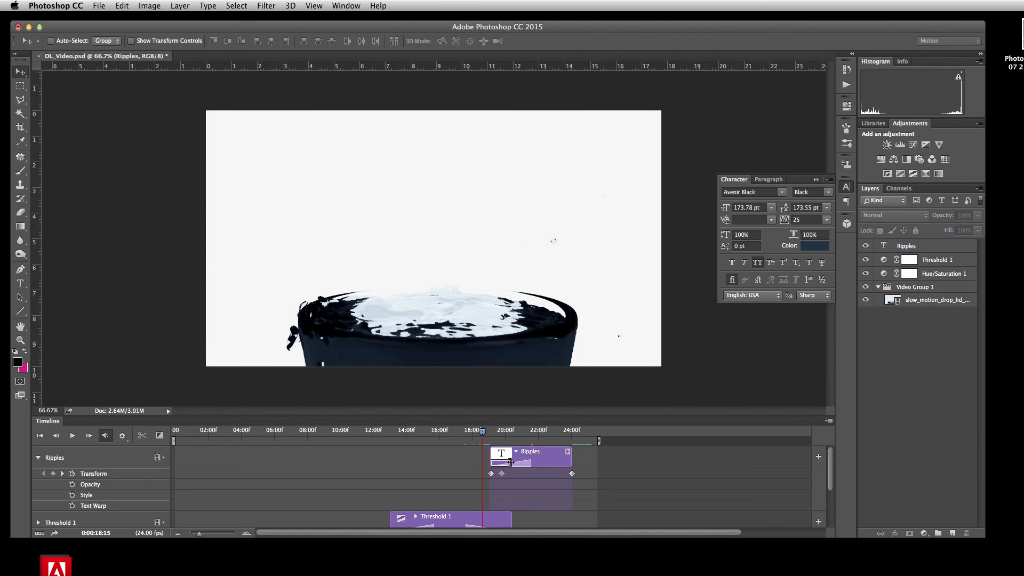
pyautogui.click(159, 435)
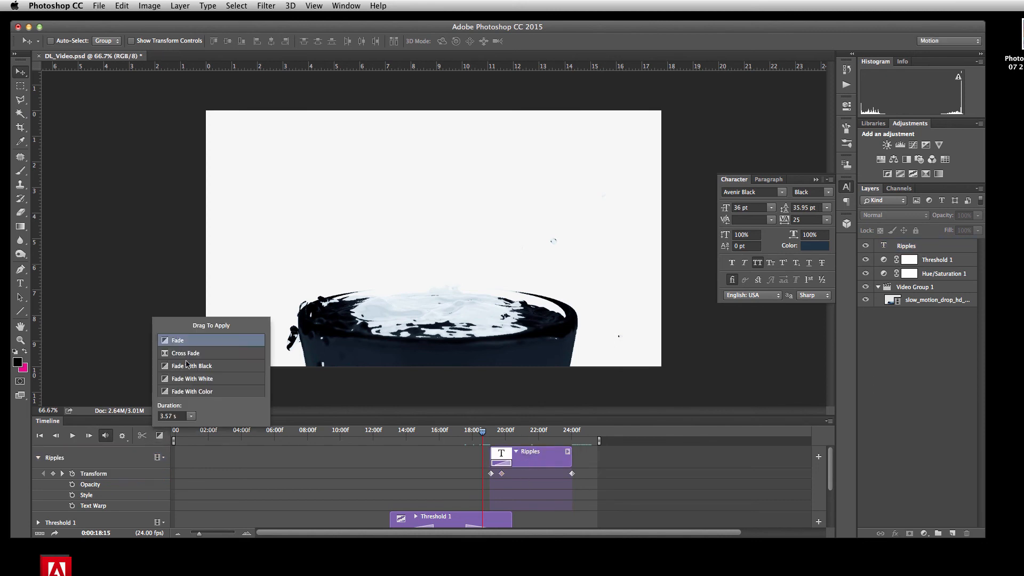
pyautogui.moveTo(178, 342); pyautogui.dragTo(561, 457)
# - Play the entire timeline from the beginning, and return the playhead to about 23 seconds
pyautogui.click(46, 439)
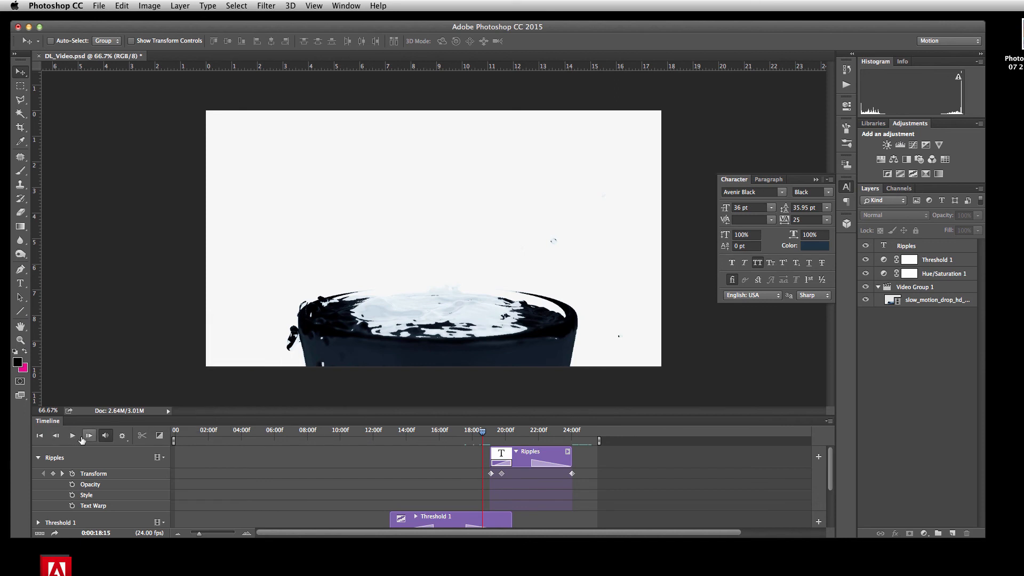
pyautogui.click(39, 435)
pyautogui.click(72, 435)
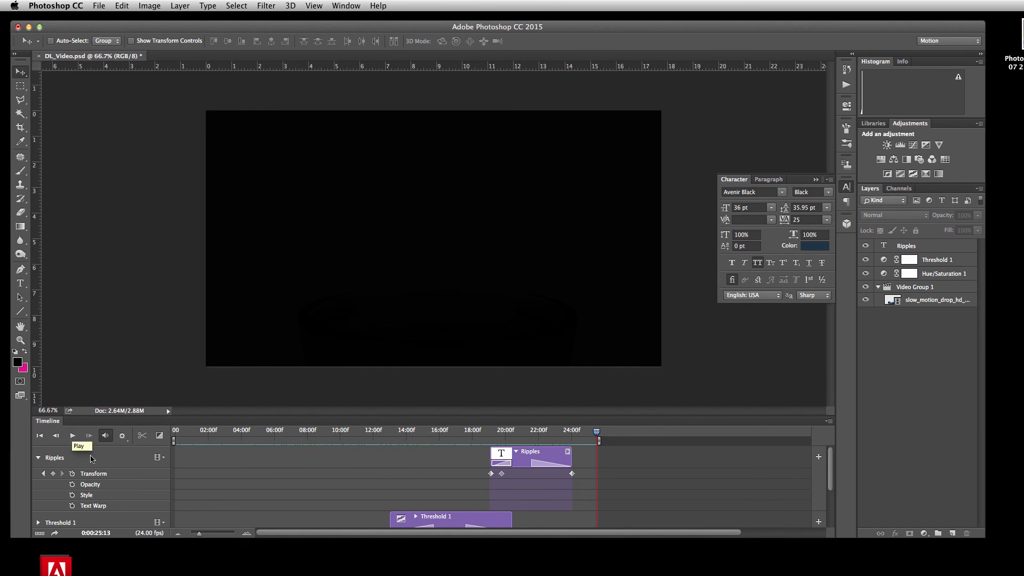
pyautogui.moveTo(596, 433); pyautogui.dragTo(555, 440)
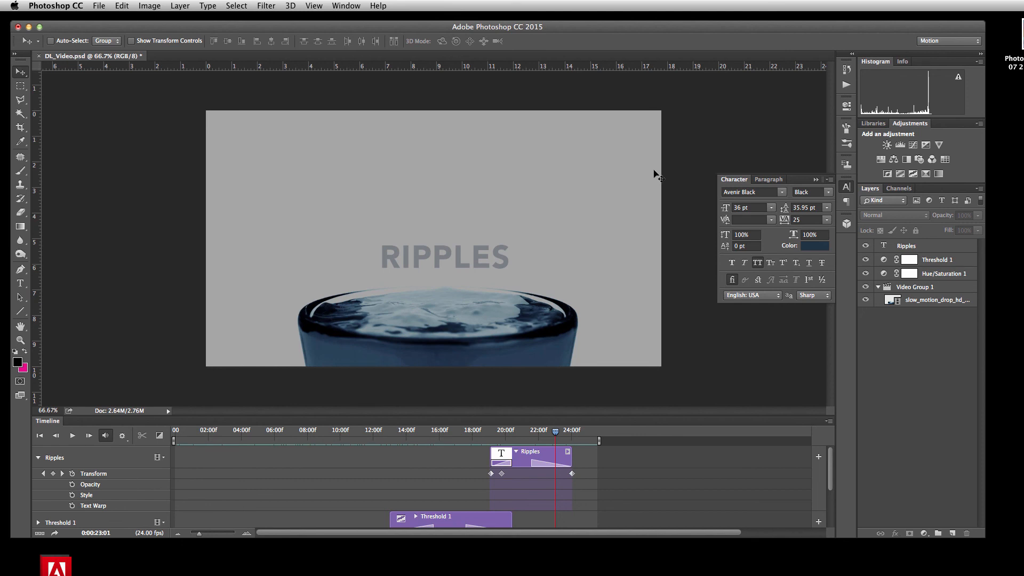
# - Save DL_Video.psd and open the Render Video export settings
pyautogui.click(98, 6)
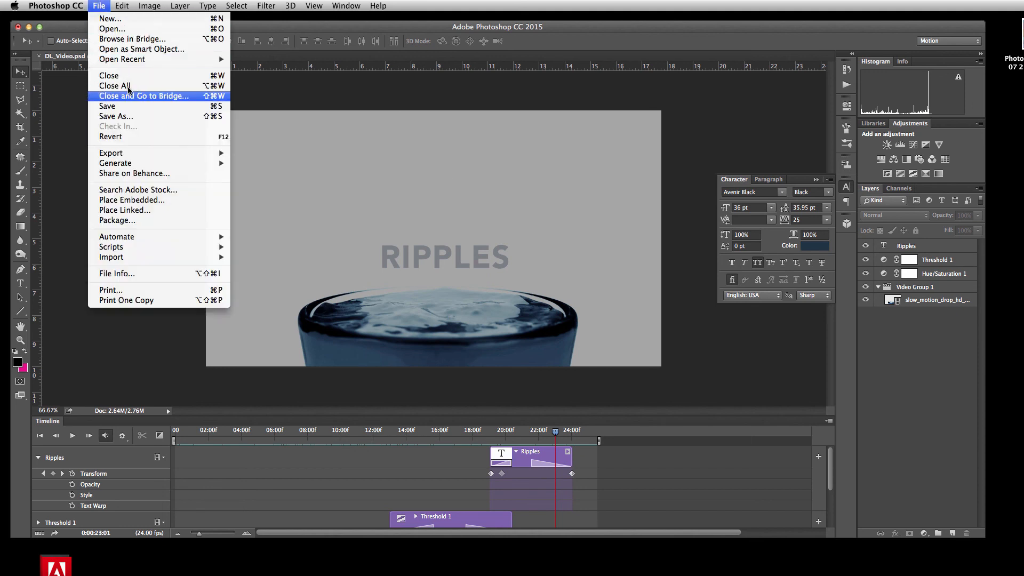
pyautogui.click(128, 107)
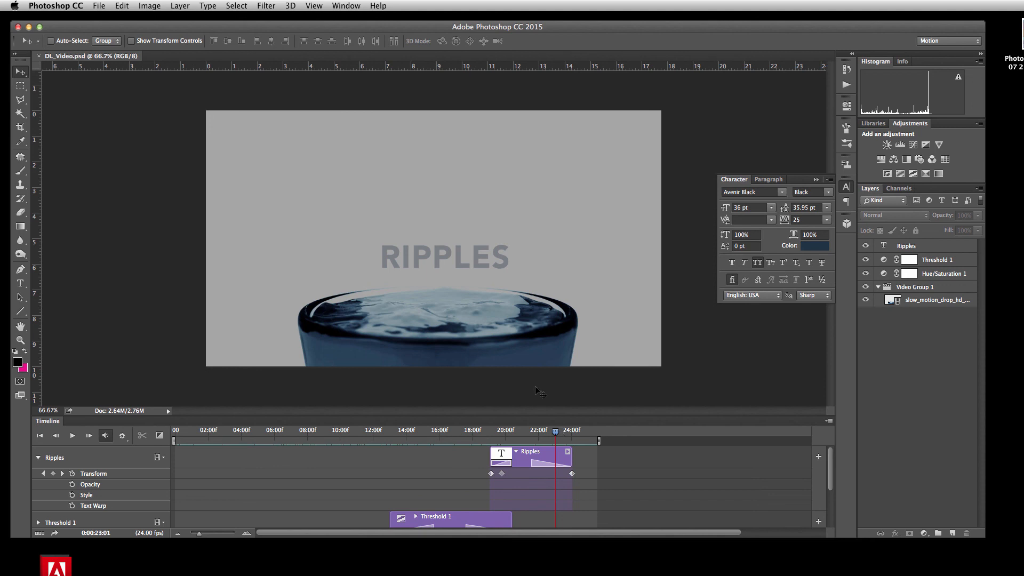
pyautogui.click(100, 5)
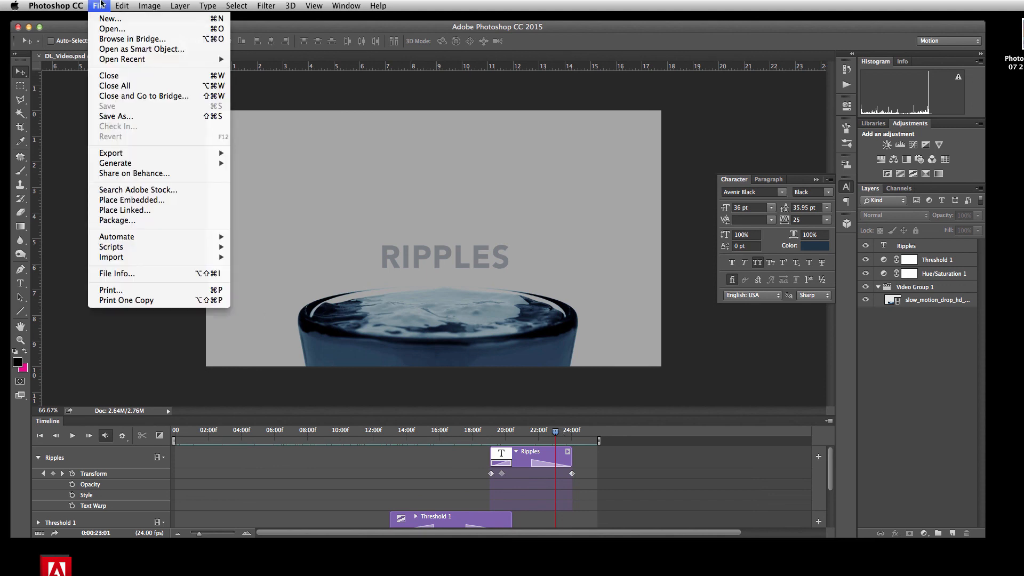
pyautogui.moveTo(118, 155)
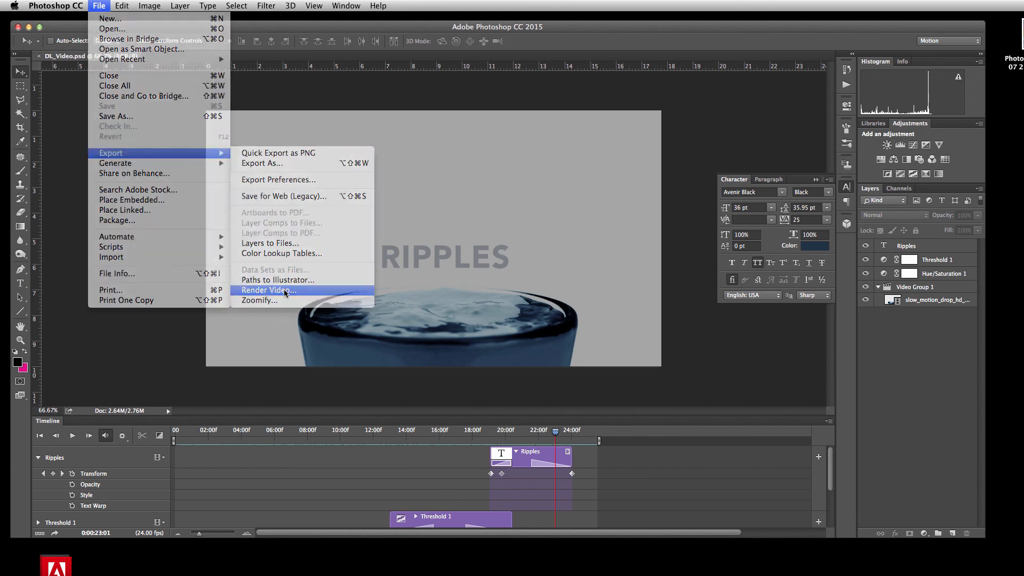
pyautogui.click(286, 291)
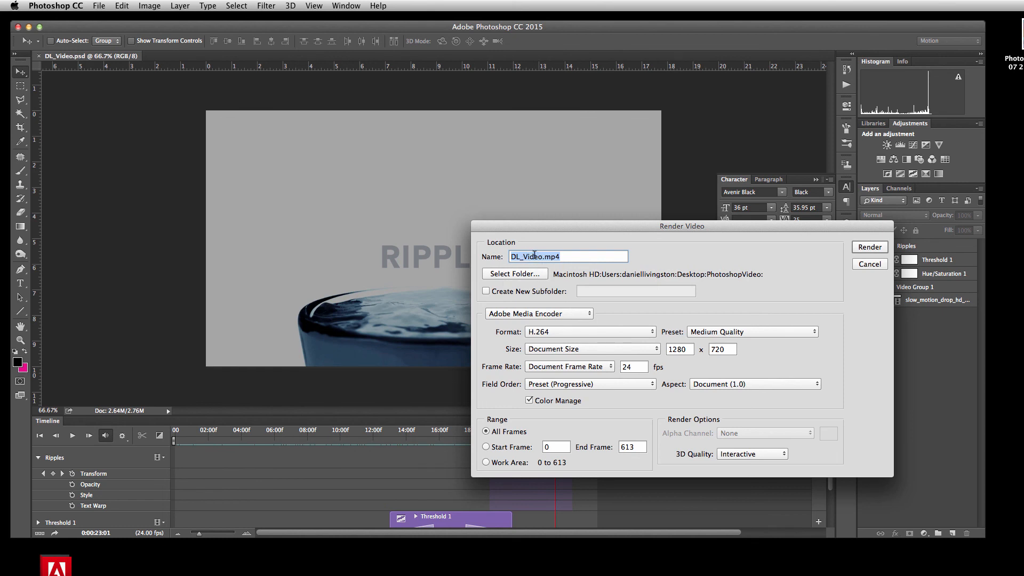
# - Render all frames as DL_Video.mp4 into the PhotoshopVideo folder, using H.264 with the Medium Quality preset
pyautogui.click(511, 274)
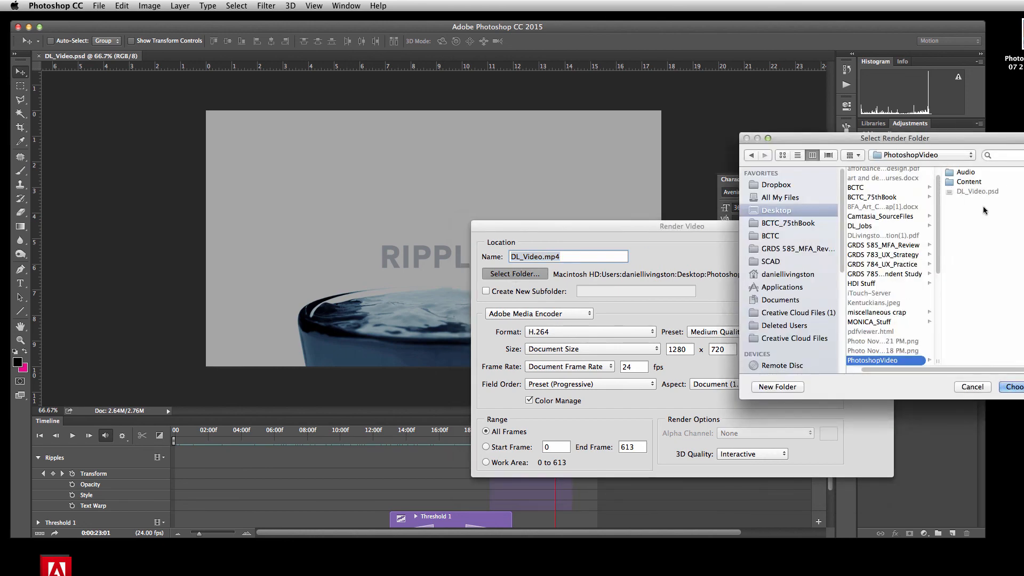
pyautogui.click(1012, 386)
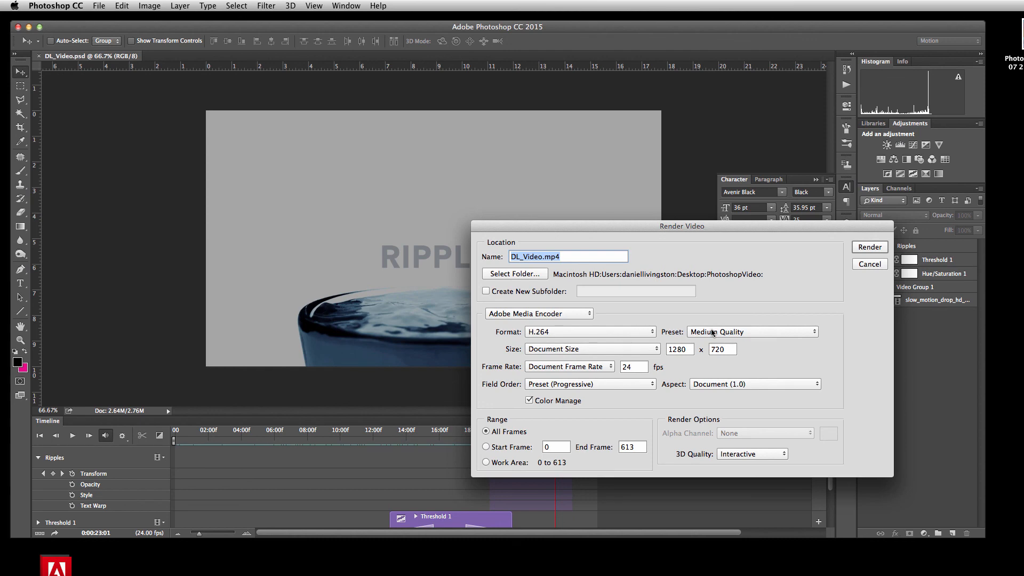
pyautogui.click(755, 336)
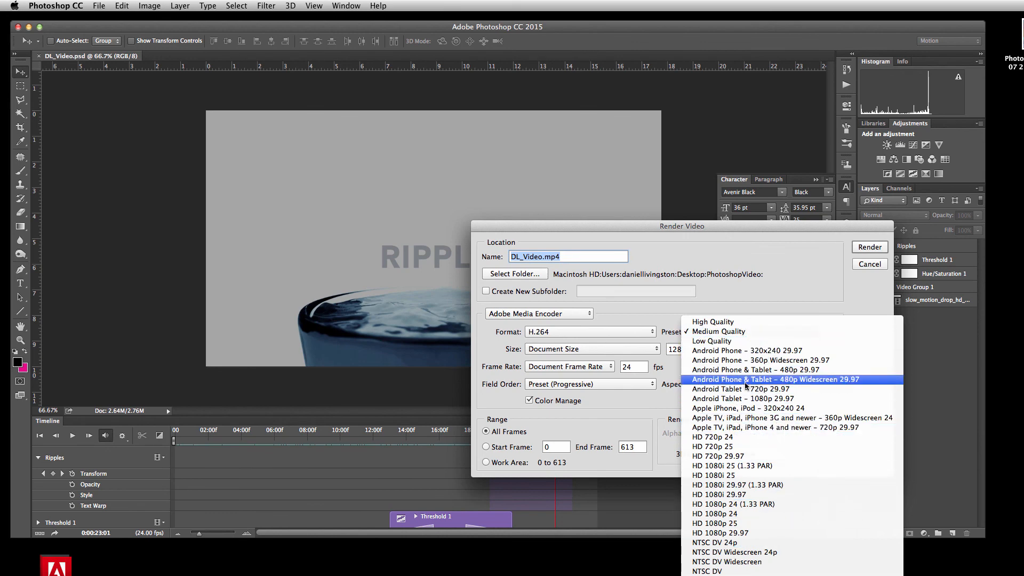
pyautogui.click(729, 332)
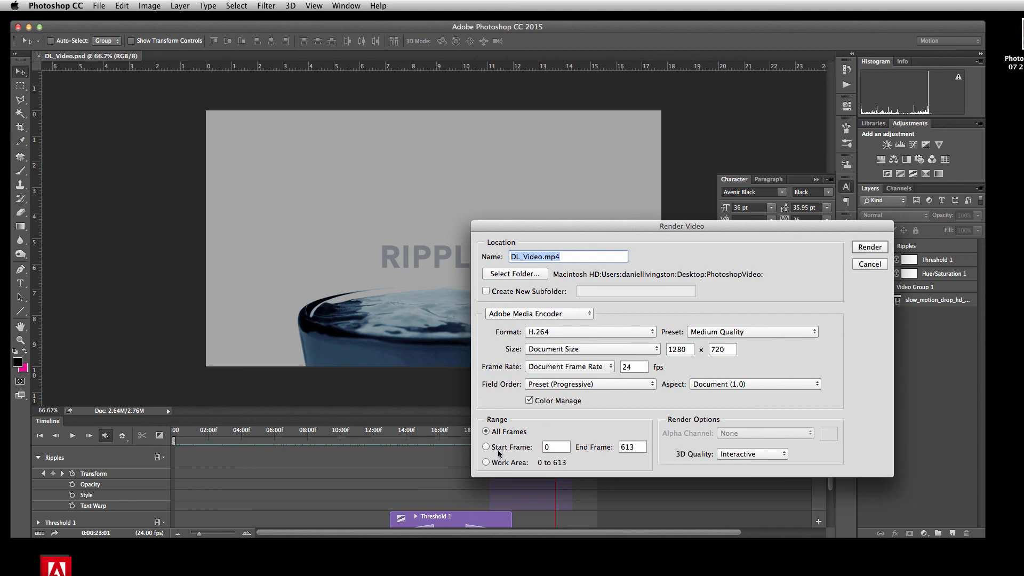
pyautogui.click(869, 247)
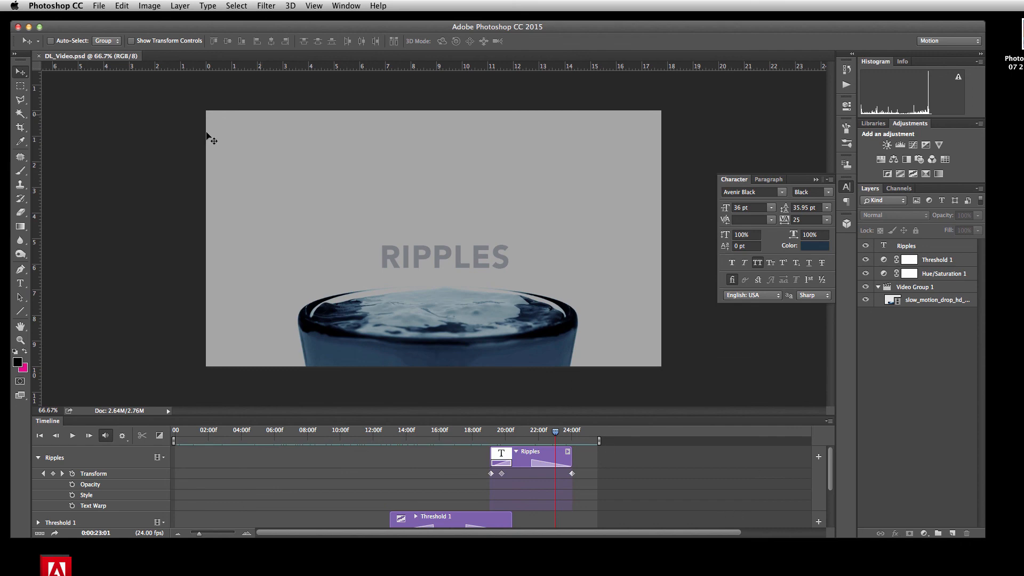
# - Switch to Finder, open the PhotoshopVideo folder on the desktop and select DL_Video.mp4 to check the rendered file
pyautogui.click(78, 153)
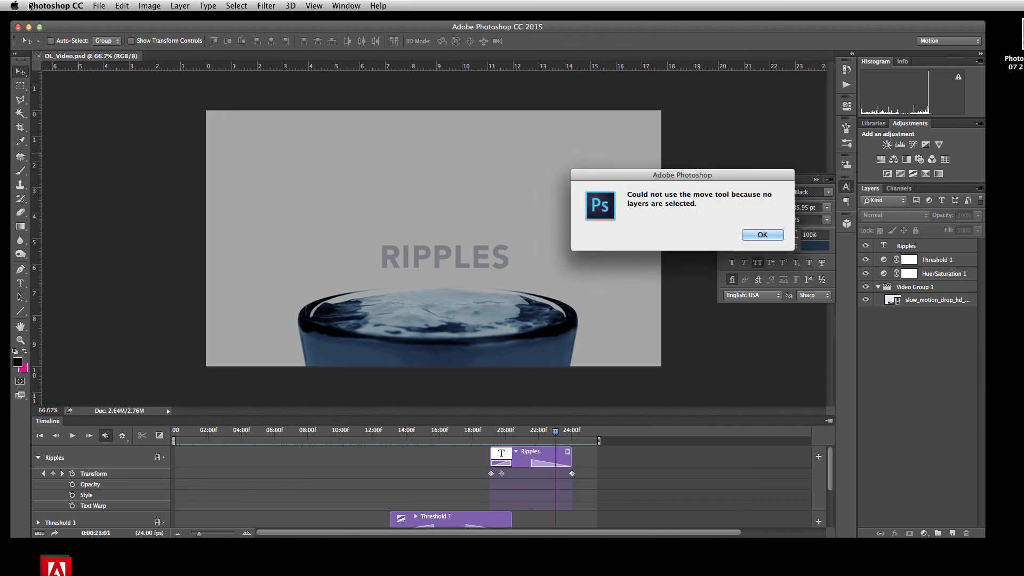
pyautogui.click(762, 236)
pyautogui.click(28, 28)
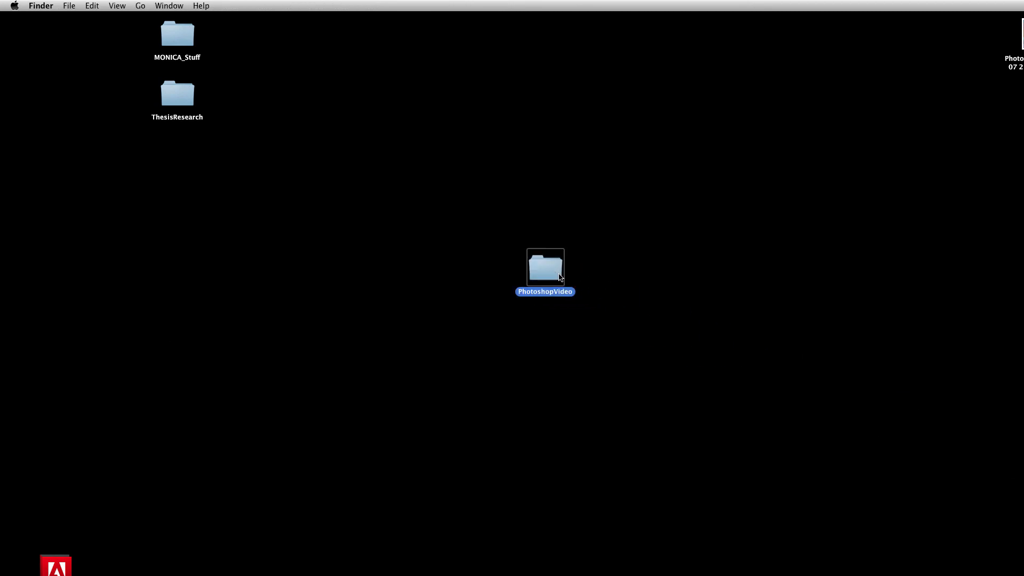
pyautogui.doubleClick(558, 274)
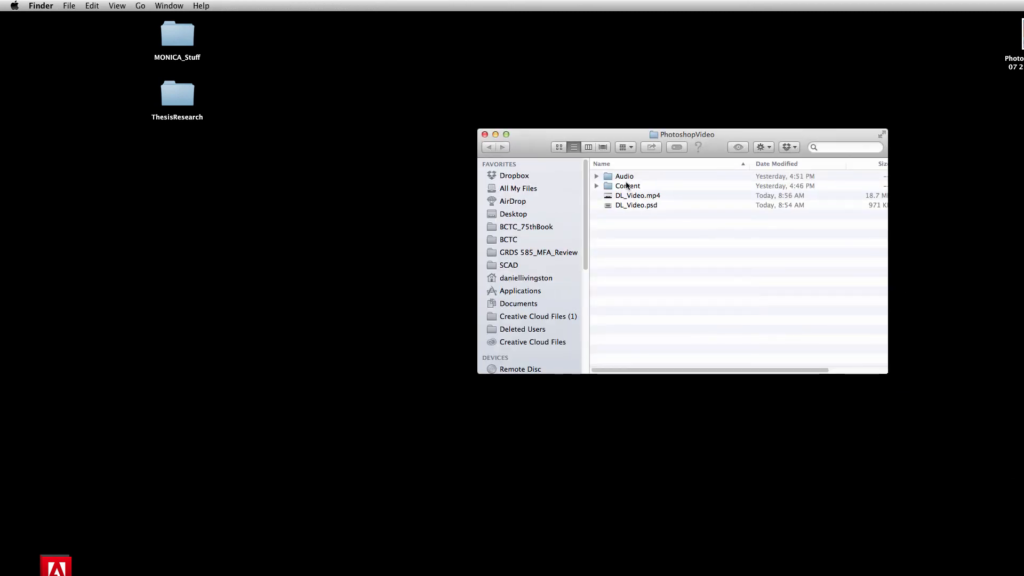
pyautogui.click(644, 197)
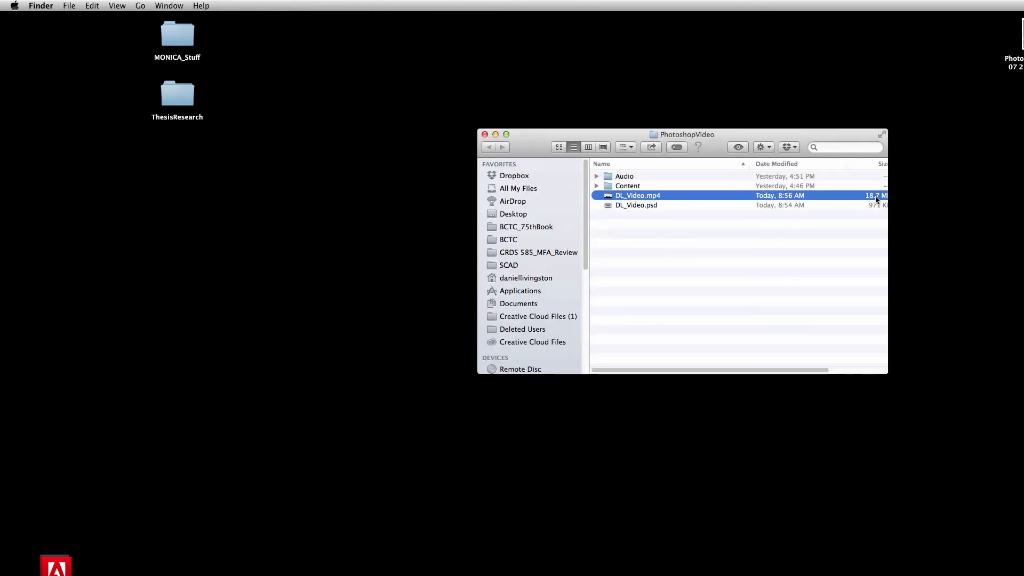
# - Widen the PhotoshopVideo window to show the full Size column, and preview DL_Video.mp4 in QuickTime Player before closing it
pyautogui.moveTo(886, 370); pyautogui.dragTo(894, 373)
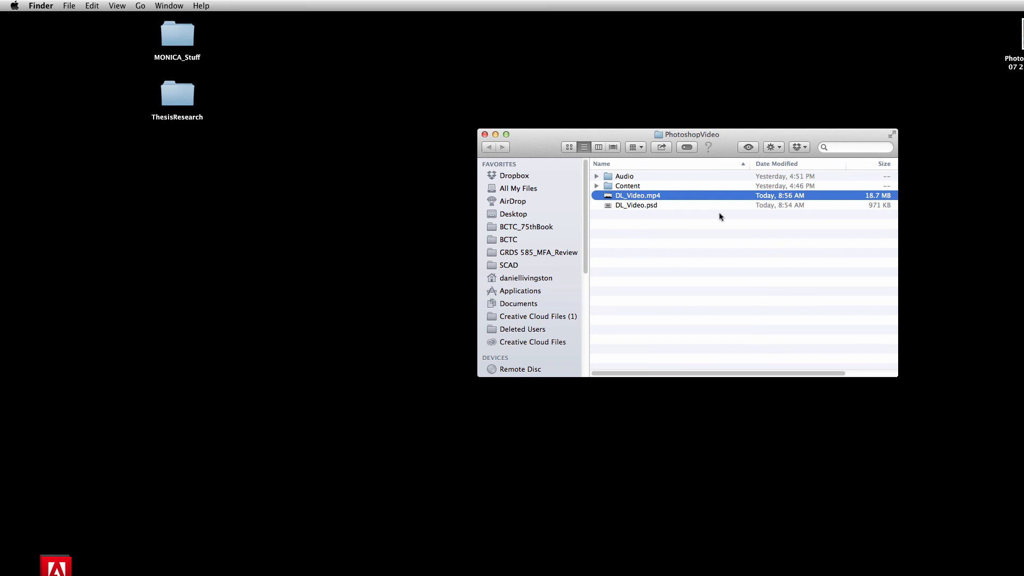
pyautogui.doubleClick(630, 199)
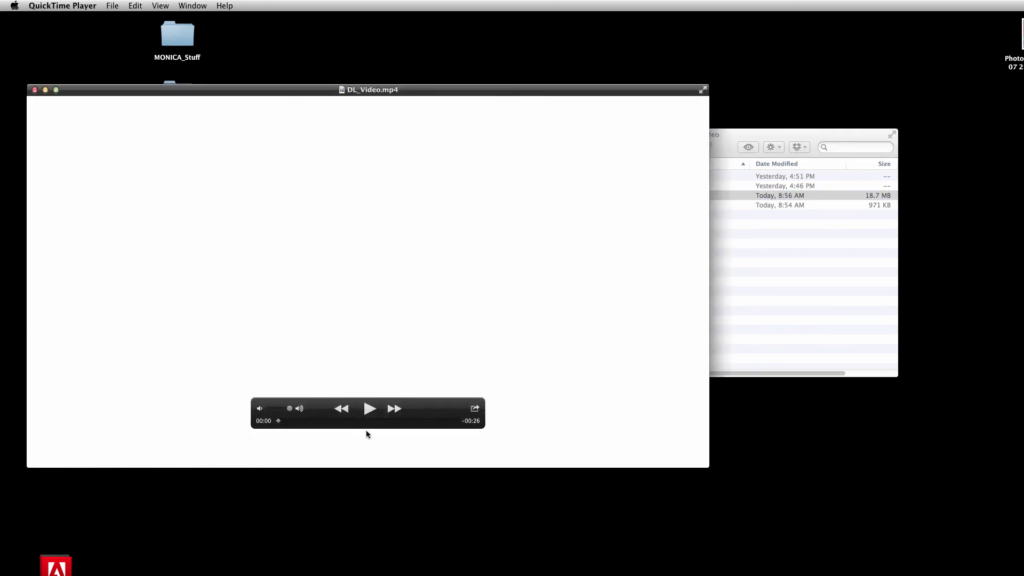
pyautogui.click(369, 408)
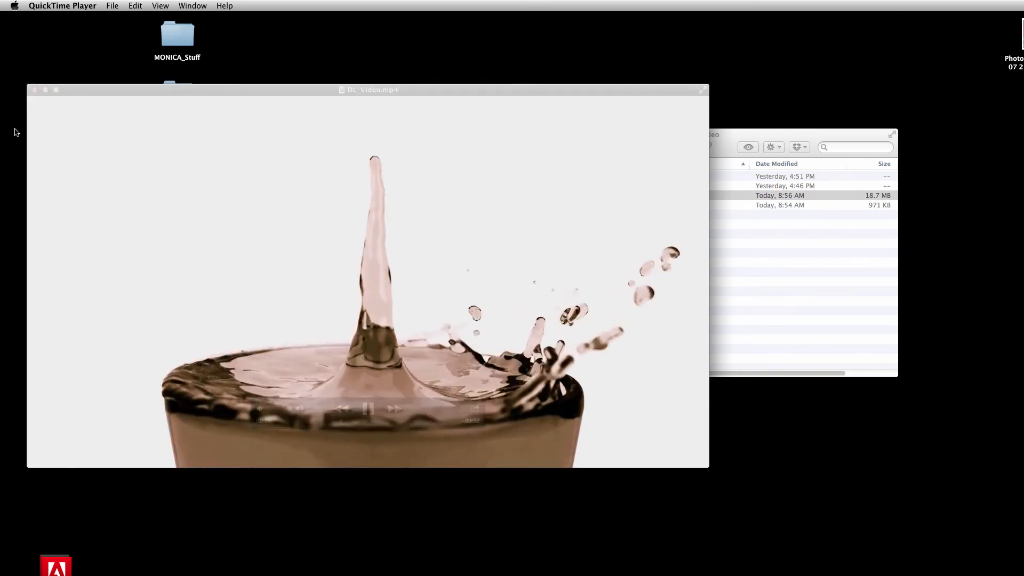
pyautogui.moveTo(35, 92)
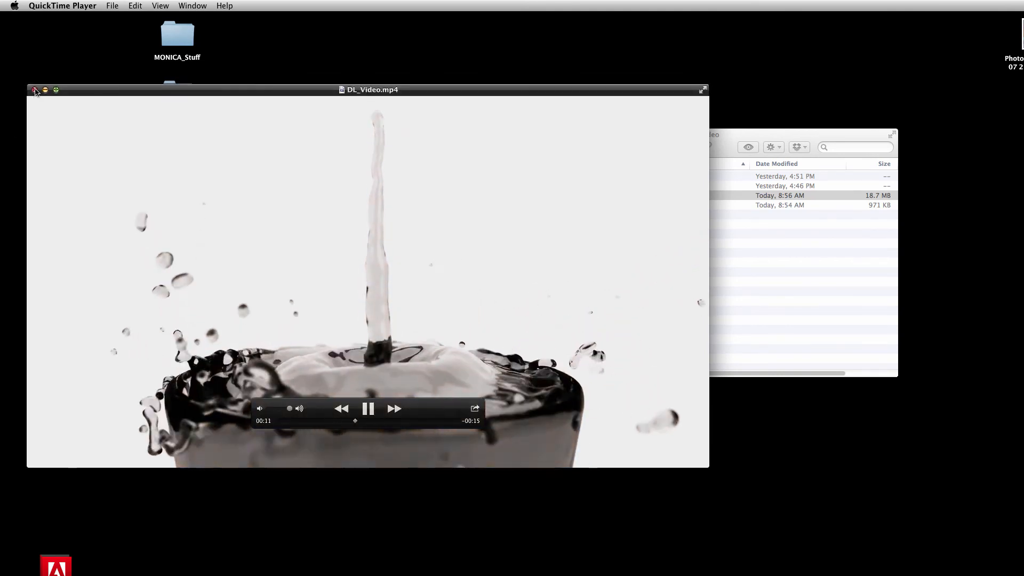
pyautogui.click(36, 91)
# - Return to the PhotoshopVideo folder in Finder and reselect the rendered DL_Video.mp4 file
pyautogui.click(718, 249)
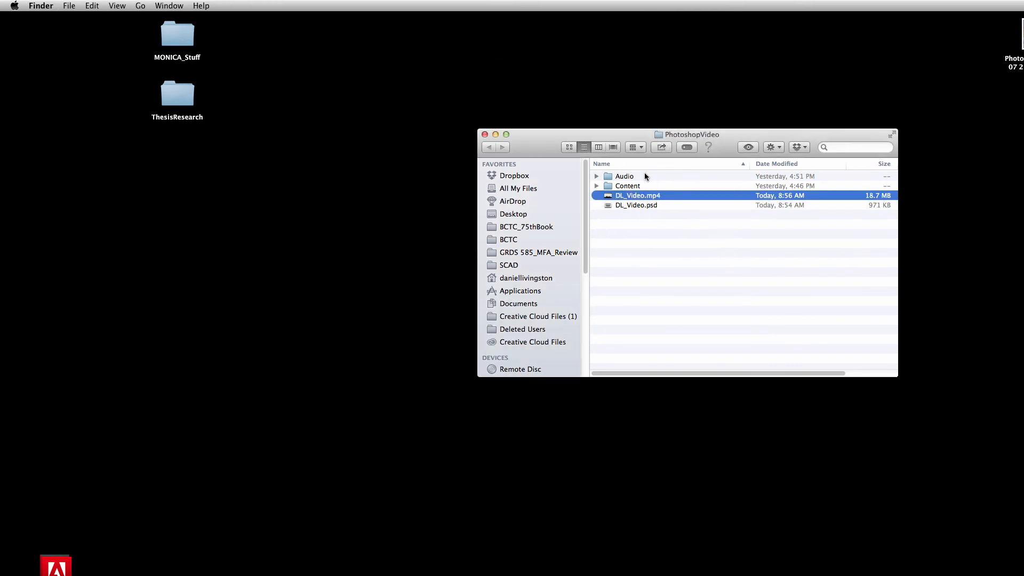
pyautogui.click(709, 237)
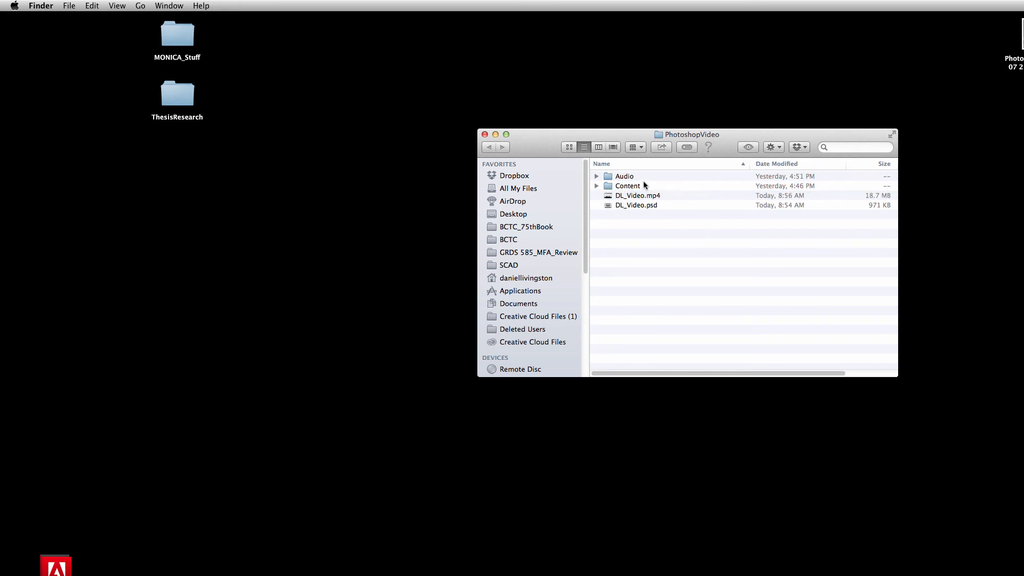
pyautogui.click(671, 198)
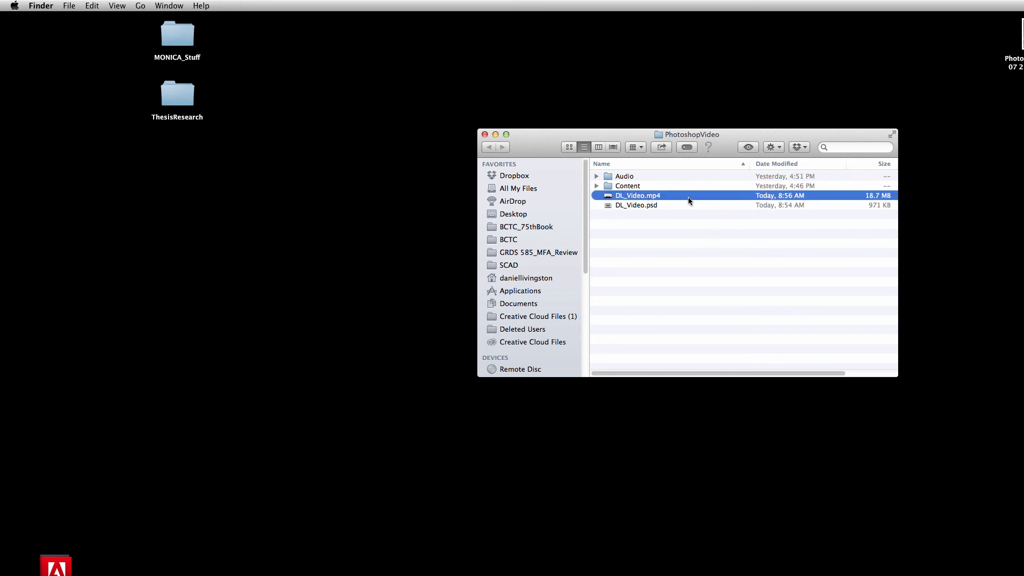